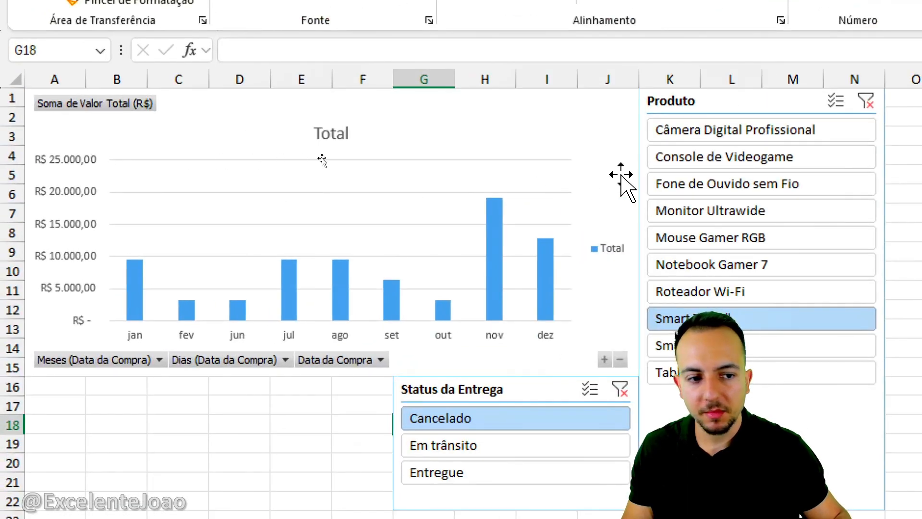
# Filter the chart by individual products in the Produto slicer, from Monitor Ultrawide through Roteador Wi-Fi, finishing on Fone de Ouvido sem Fio
pyautogui.click(347, 164)
pyautogui.click(691, 209)
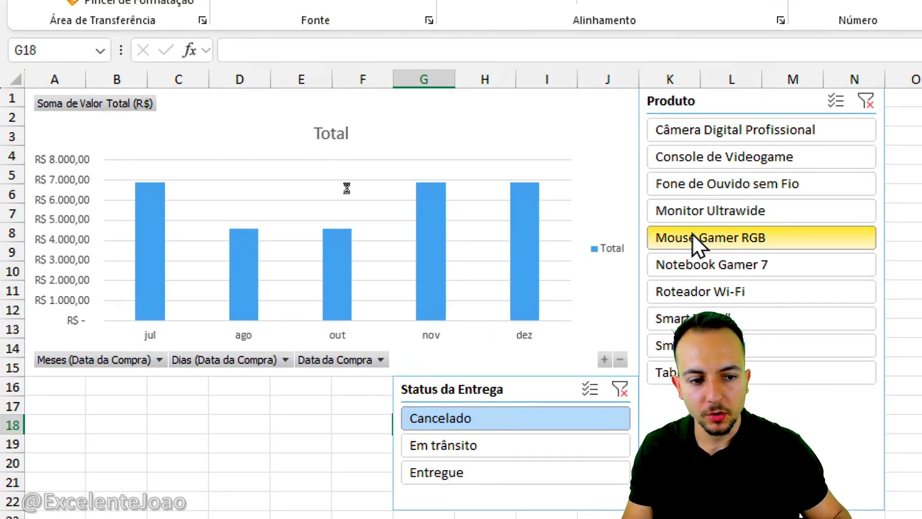
pyautogui.click(692, 235)
pyautogui.click(688, 263)
pyautogui.click(690, 291)
pyautogui.click(684, 238)
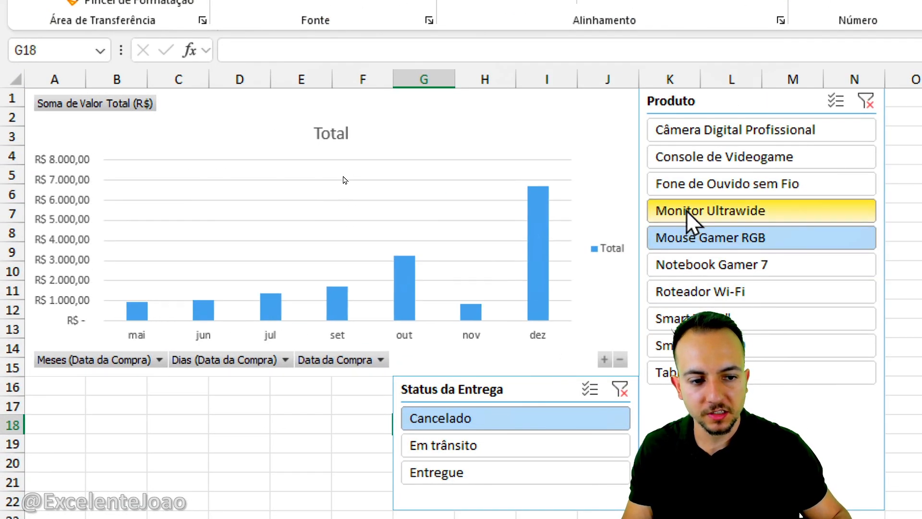
pyautogui.click(687, 210)
pyautogui.click(687, 184)
# Clear the Status da Entrega slicer, filter the chart by Em trânsito, Entregue and Cancelado in turn, and clear the status filter again
pyautogui.click(621, 389)
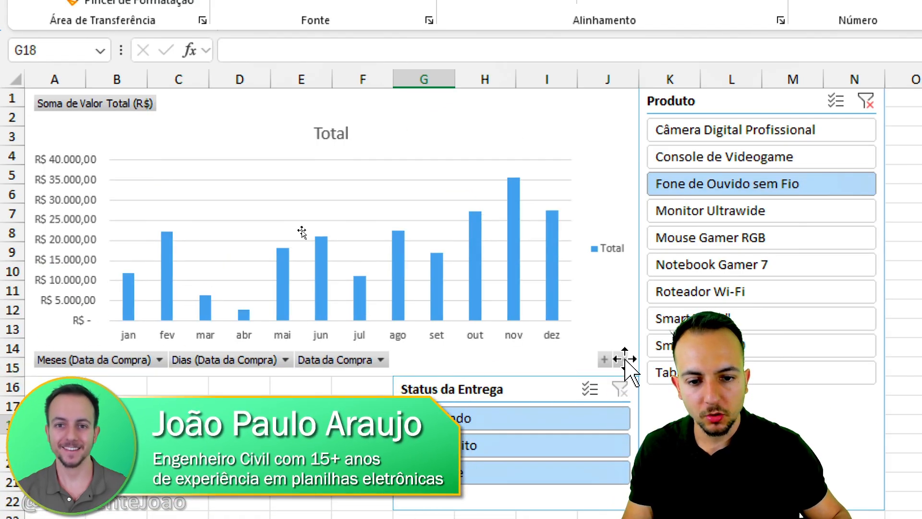
pyautogui.click(513, 444)
pyautogui.click(493, 470)
pyautogui.click(491, 448)
pyautogui.click(524, 418)
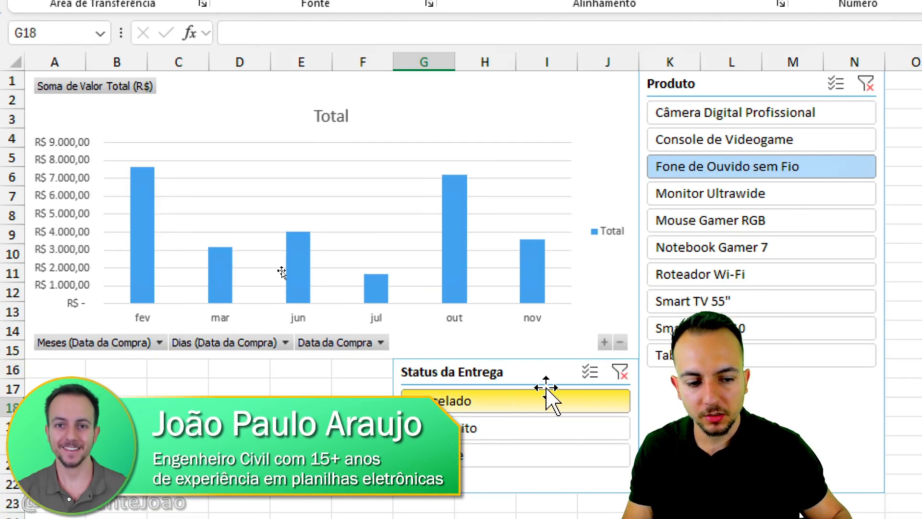
pyautogui.click(619, 371)
# Filter the chart by Smart TV 55", Roteador Wi-Fi and Notebook Gamer 7 one after another in the Produto slicer
pyautogui.click(692, 301)
pyautogui.click(701, 274)
pyautogui.click(687, 247)
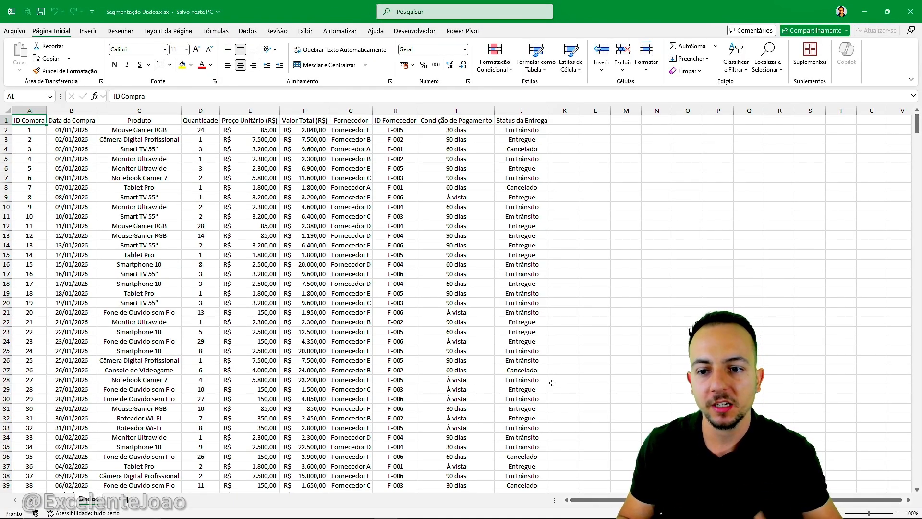
# Convert the purchase data in A1:J738 into a table, treating its first row as headers
pyautogui.hscroll(5, 552, 377)
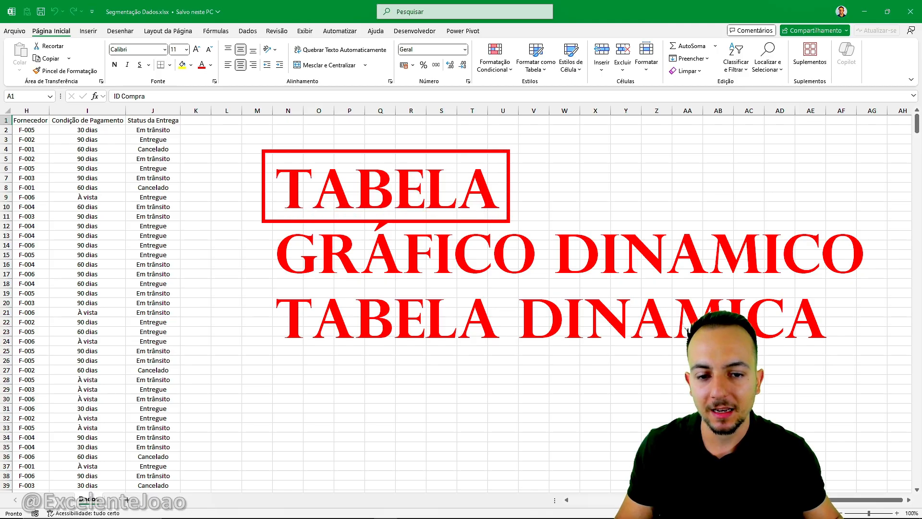
pyautogui.hscroll(-4, 371, 217)
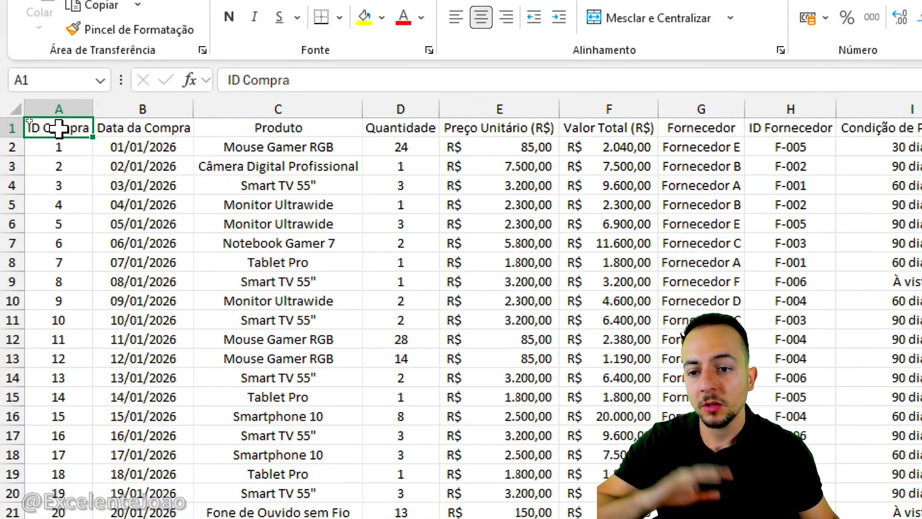
pyautogui.moveTo(58, 128); pyautogui.dragTo(681, 375)
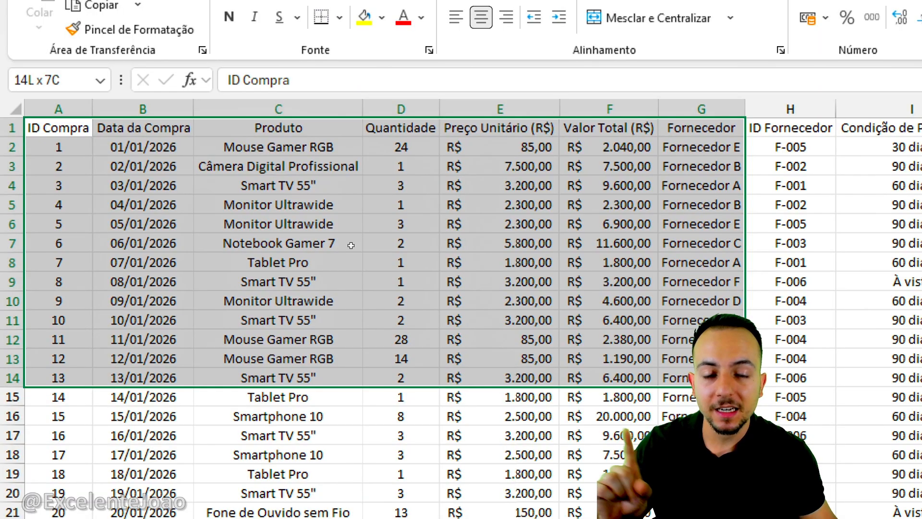
pyautogui.moveTo(352, 245); pyautogui.dragTo(771, 511)
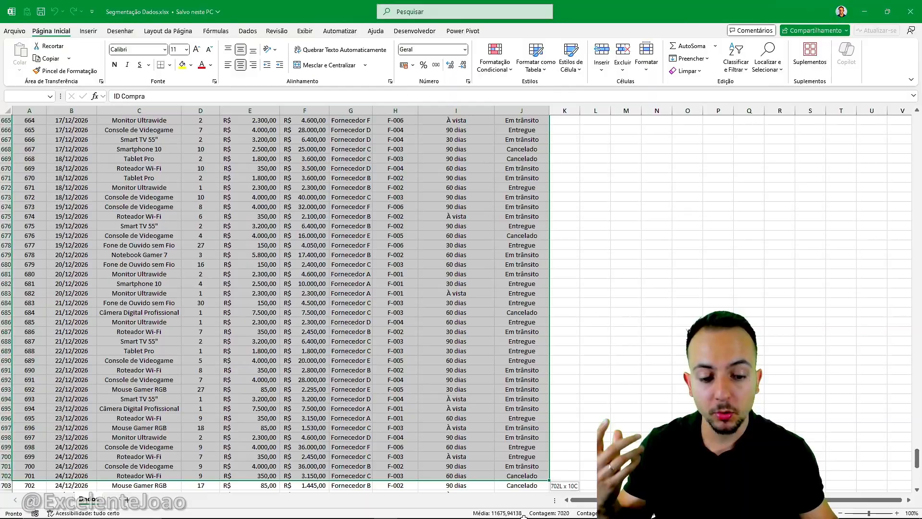
pyautogui.moveTo(524, 515); pyautogui.dragTo(538, 515)
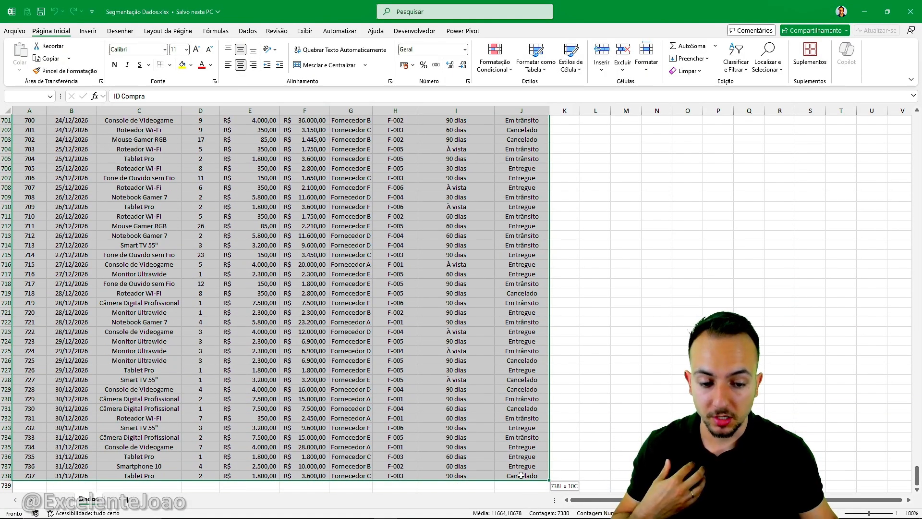
pyautogui.scroll(-7, 503, 388)
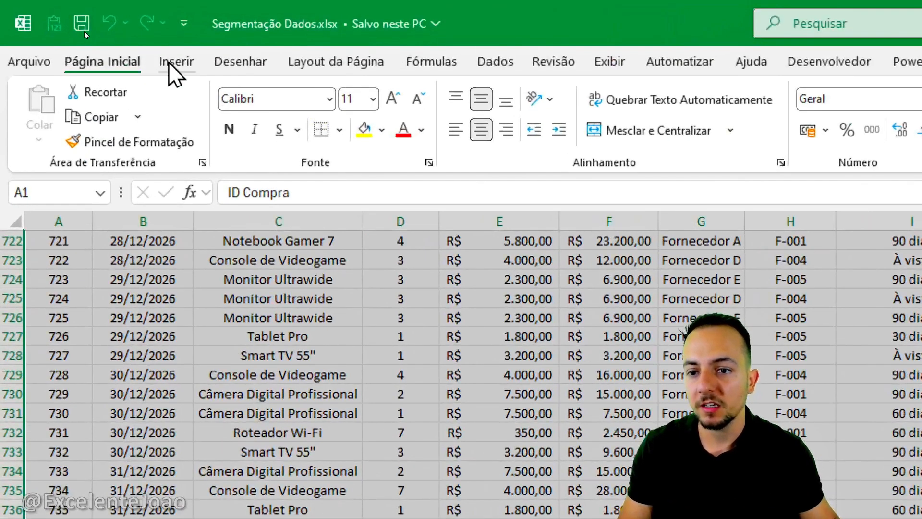
pyautogui.click(173, 64)
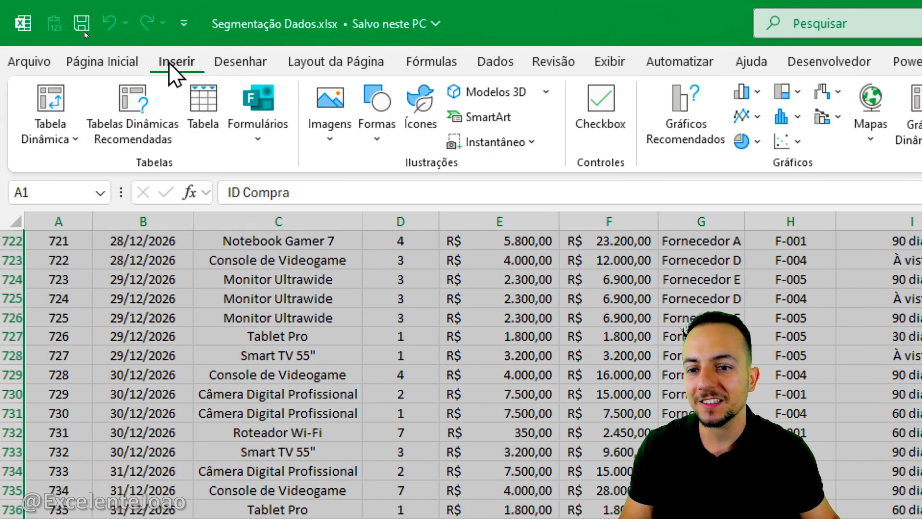
pyautogui.click(202, 126)
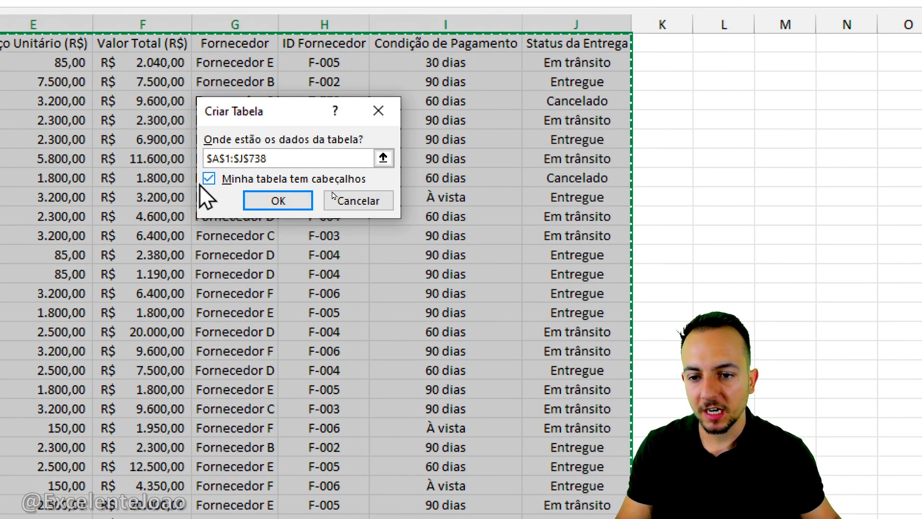
pyautogui.moveTo(217, 163); pyautogui.dragTo(182, 185)
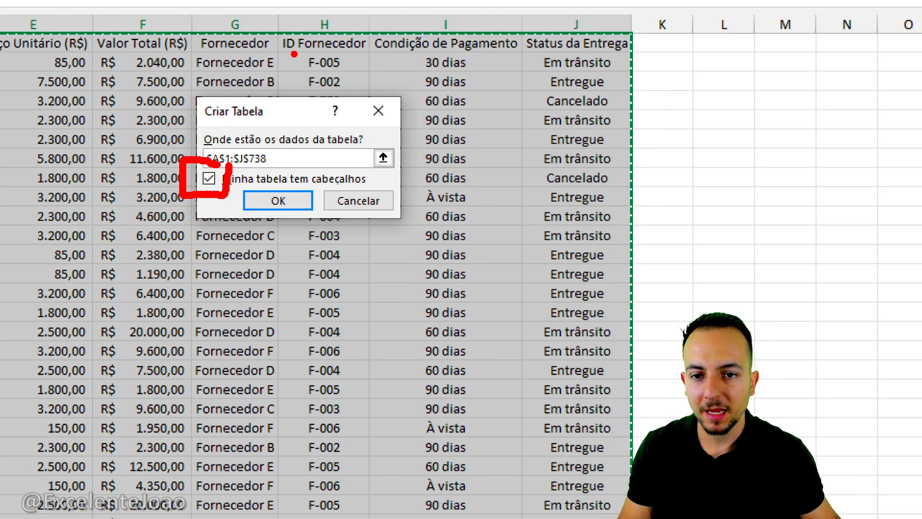
pyautogui.moveTo(293, 54); pyautogui.dragTo(346, 55)
pyautogui.moveTo(395, 55); pyautogui.dragTo(457, 46)
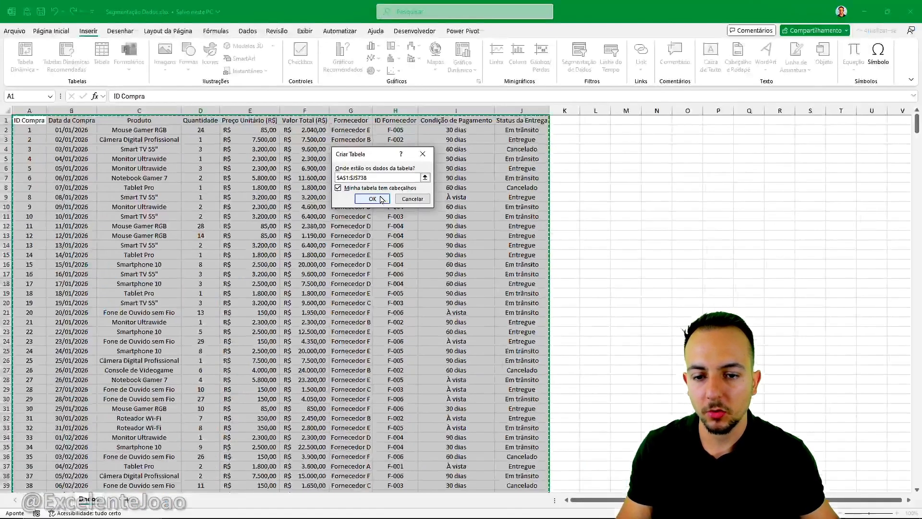
pyautogui.click(289, 199)
# Enter the test values 123, 321, 111, 333, 222 and 0 in A739 to A744, directly below the table's last row
pyautogui.scroll(-10, 150, 174)
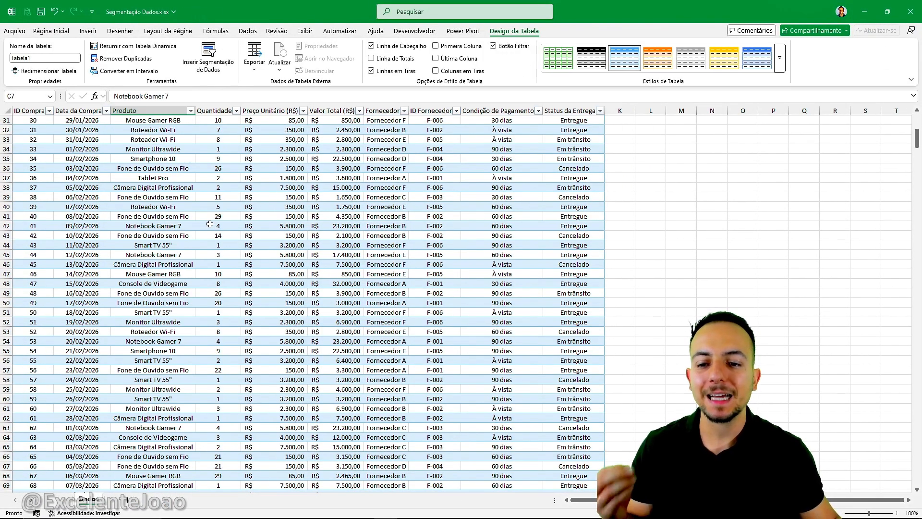
pyautogui.hotkey('ctrl', 'Left')
pyautogui.hotkey('ctrl', 'Down')
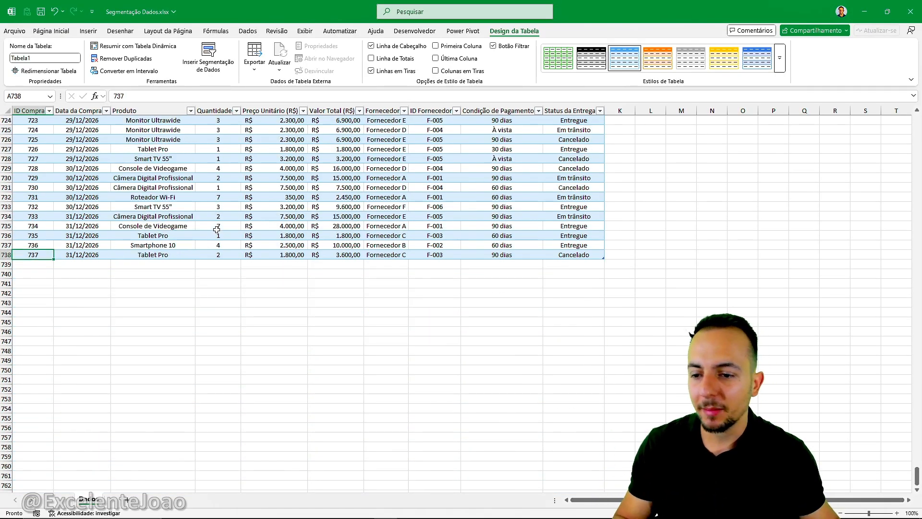
pyautogui.scroll(-2, 217, 230)
pyautogui.click(41, 209)
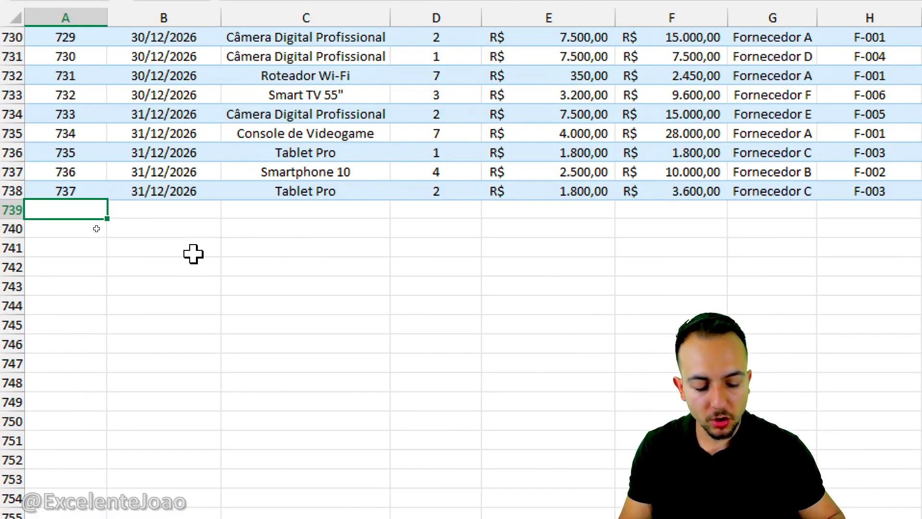
pyautogui.write('123')
pyautogui.press('Return')
pyautogui.write('321')
pyautogui.press('Return')
pyautogui.write('111')
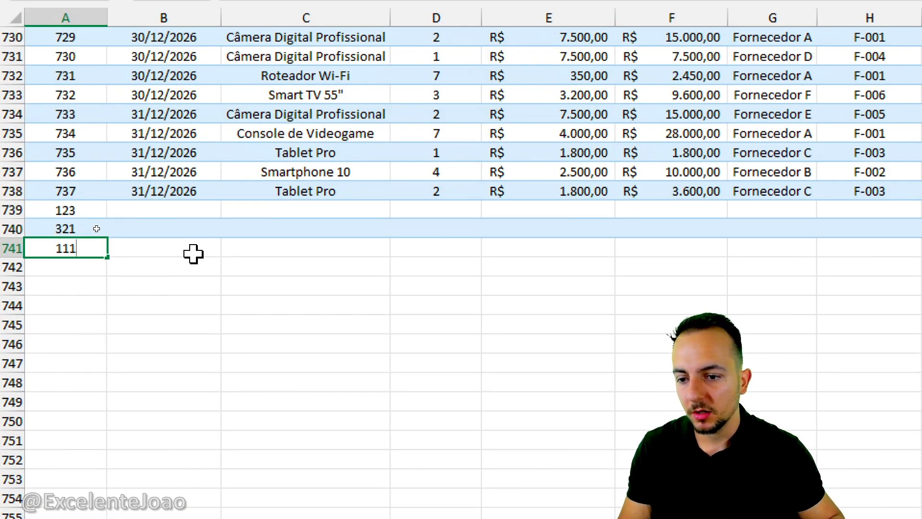
pyautogui.press('Return')
pyautogui.write('333')
pyautogui.press('Return')
pyautogui.write('222')
pyautogui.press('Return')
pyautogui.write('0')
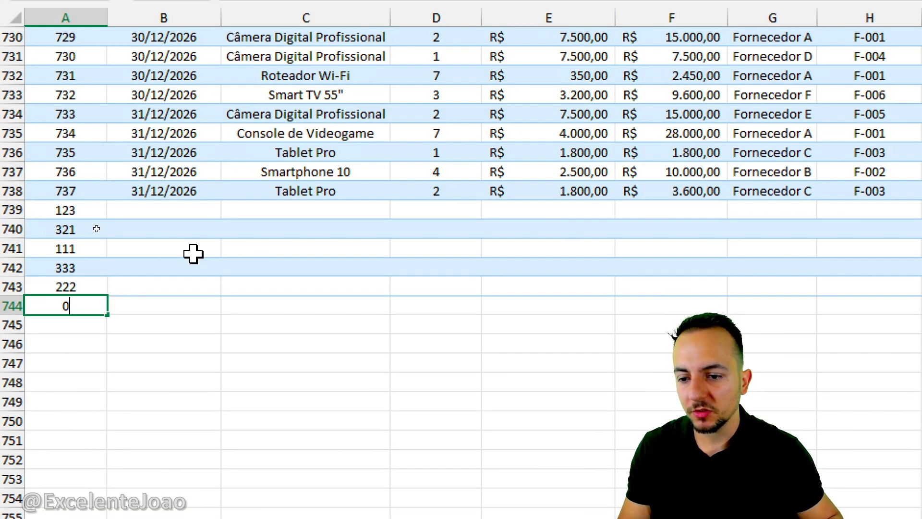
pyautogui.press('Return')
# Delete the test rows 739 to 744 from the end of the table
pyautogui.moveTo(339, 236); pyautogui.dragTo(344, 342)
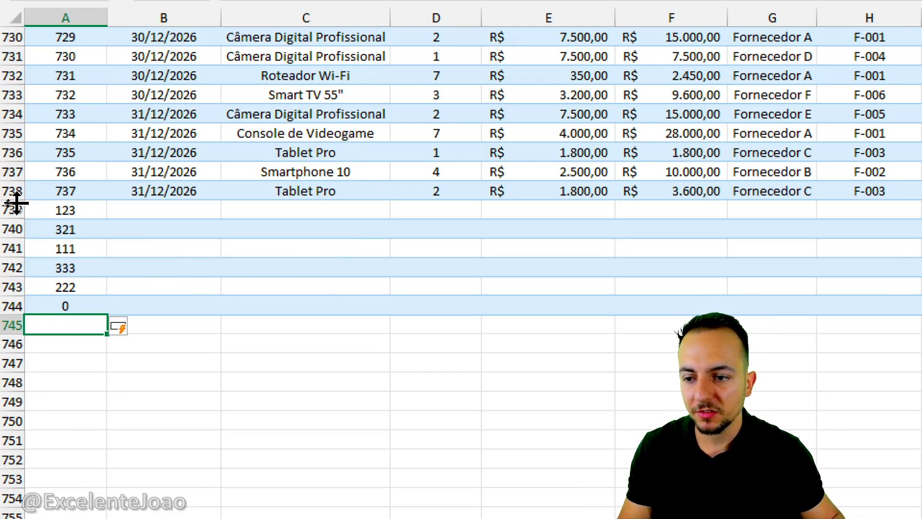
pyautogui.moveTo(18, 205); pyautogui.dragTo(16, 303)
pyautogui.rightClick(99, 271)
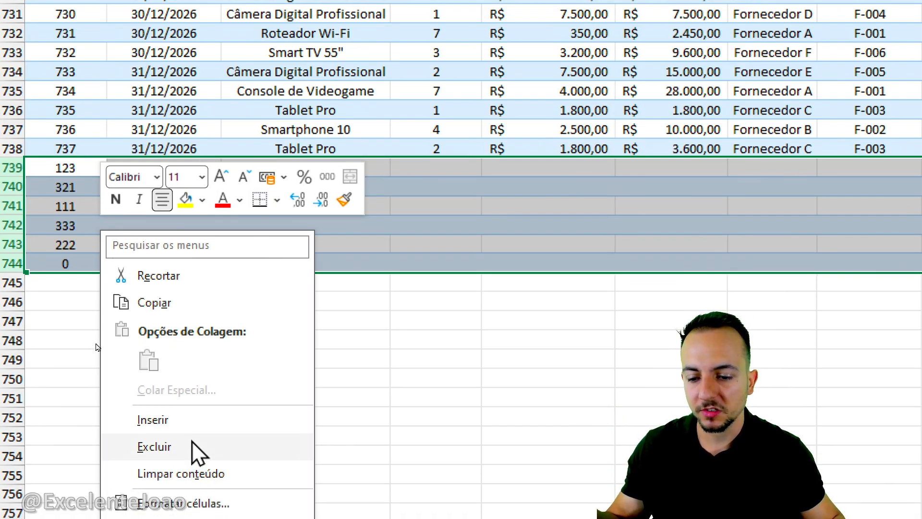
pyautogui.click(195, 454)
pyautogui.click(206, 365)
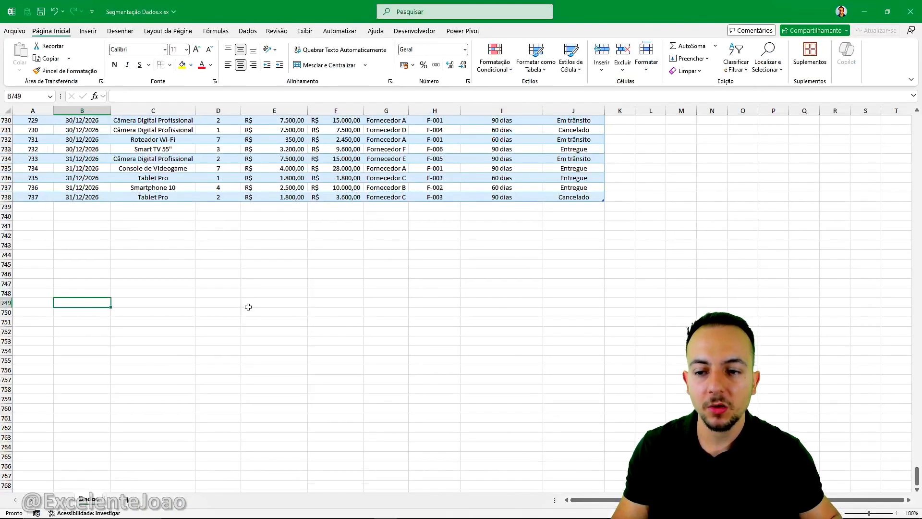
# Open the slicer insertion dialog for the purchases table and move it over the data, below the column headings
pyautogui.hotkey('ctrl', 'Home')
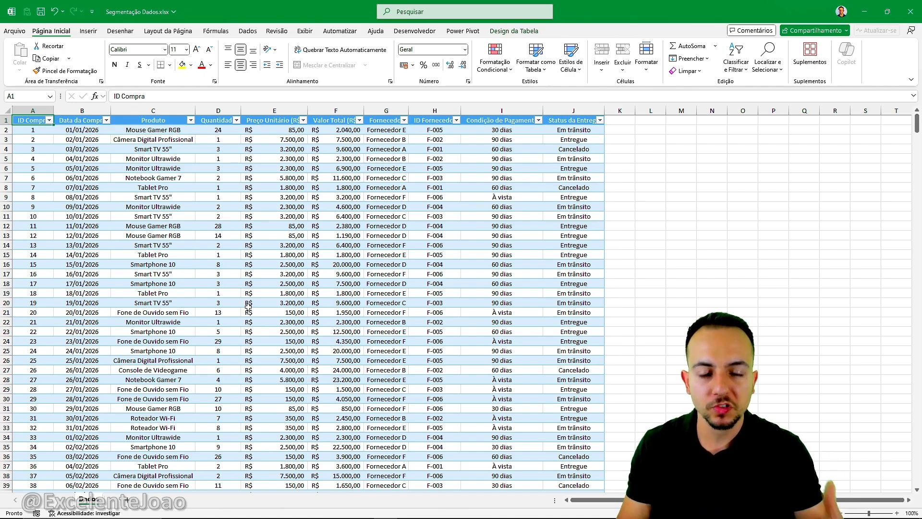
pyautogui.click(285, 194)
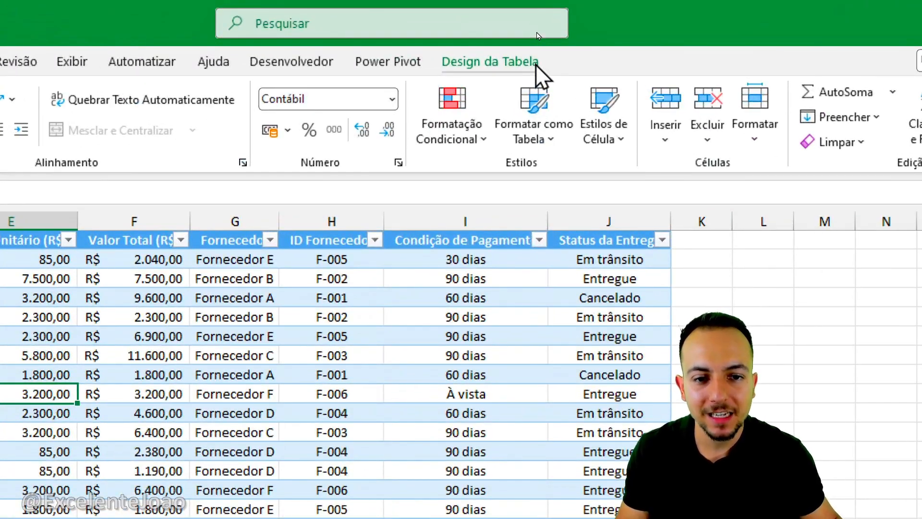
pyautogui.click(533, 62)
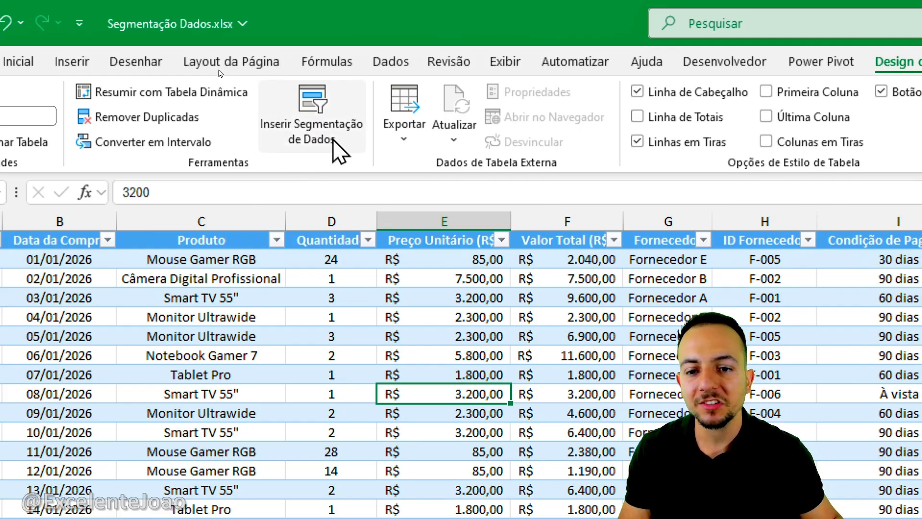
pyautogui.click(339, 151)
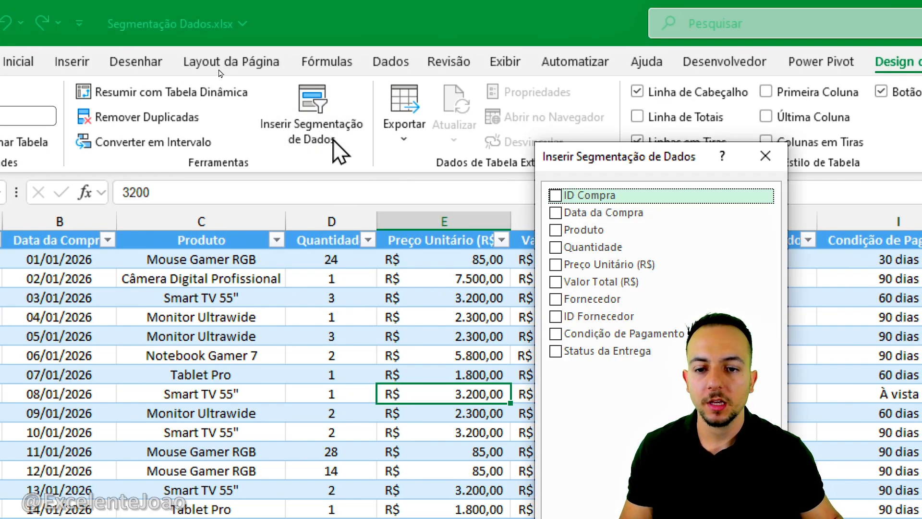
pyautogui.moveTo(574, 156); pyautogui.dragTo(0, 152)
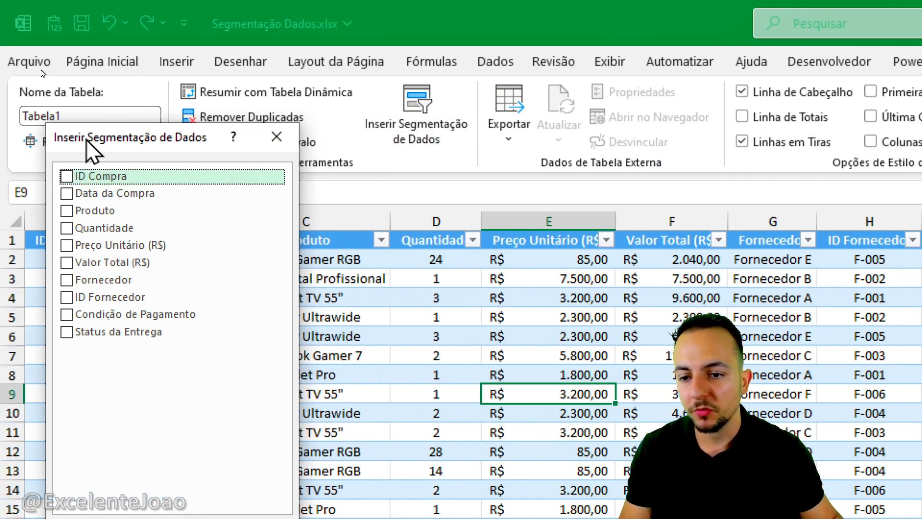
pyautogui.moveTo(88, 140); pyautogui.dragTo(302, 108)
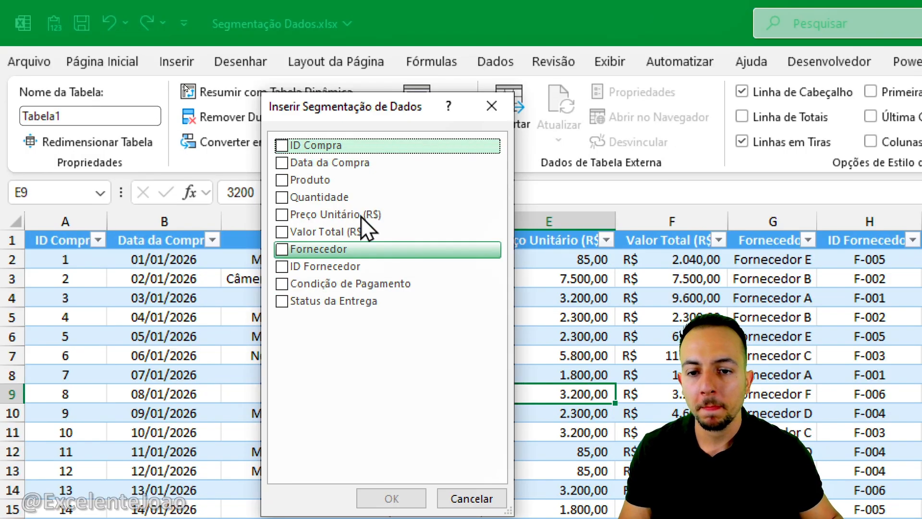
pyautogui.moveTo(362, 115); pyautogui.dragTo(332, 332)
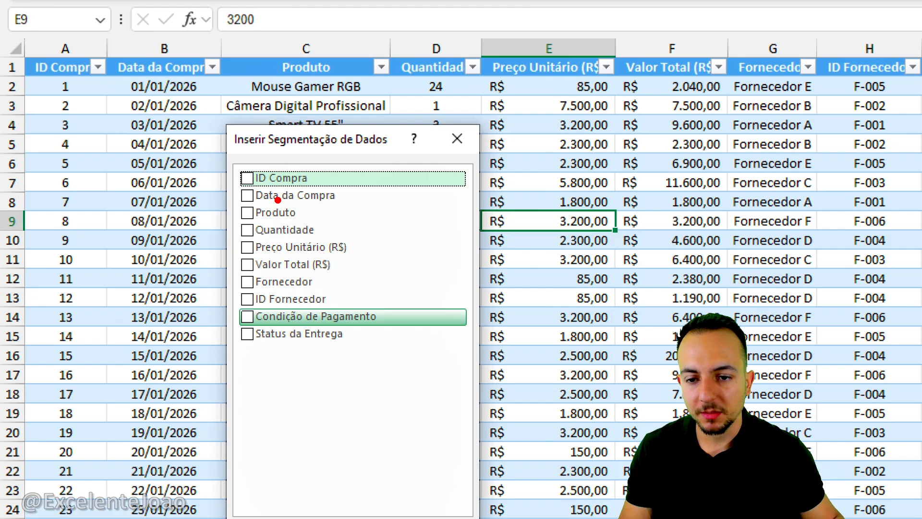
# Compare the fields offered in the slicer dialog with the table's column headings
pyautogui.moveTo(289, 162)
pyautogui.mouseDown()
pyautogui.moveTo(219, 247)
pyautogui.moveTo(357, 242)
pyautogui.moveTo(254, 148)
pyautogui.mouseUp()
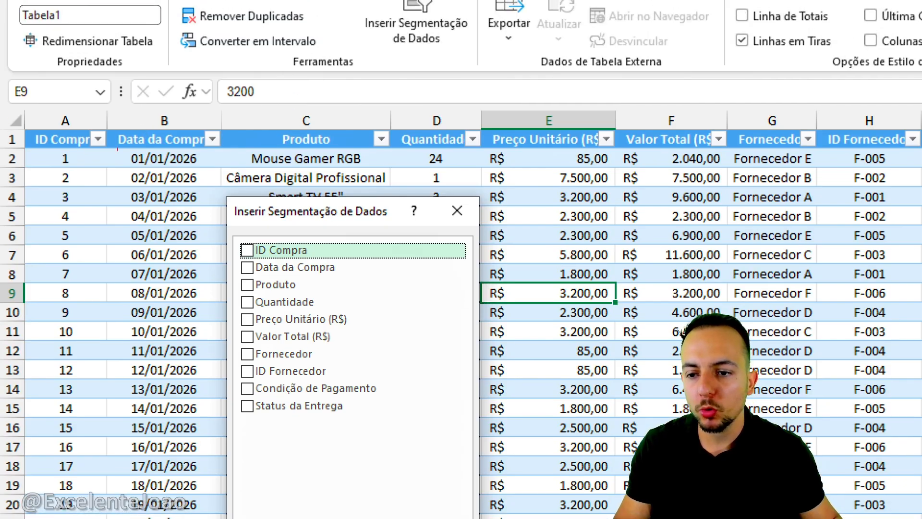
pyautogui.moveTo(74, 48); pyautogui.dragTo(121, 0)
pyautogui.moveTo(161, 44); pyautogui.dragTo(212, 0)
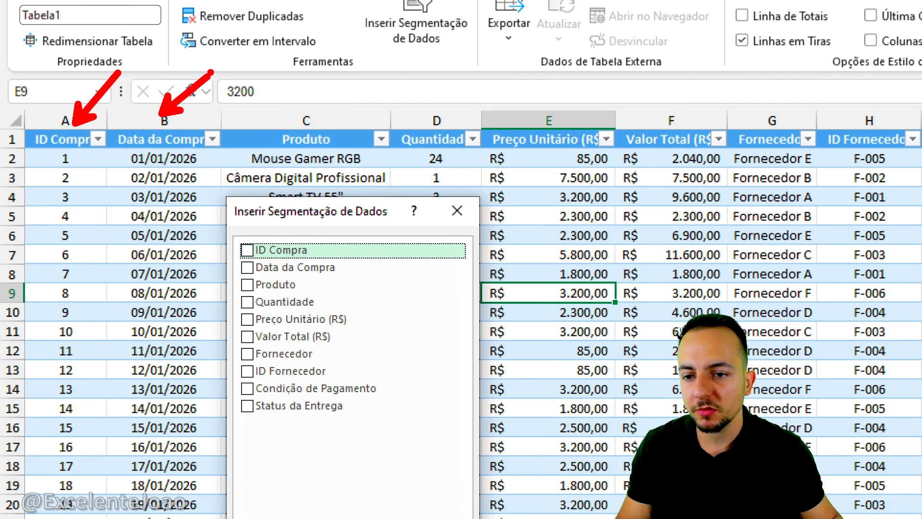
pyautogui.moveTo(302, 109); pyautogui.dragTo(337, 75)
pyautogui.moveTo(435, 115); pyautogui.dragTo(468, 89)
pyautogui.moveTo(558, 126); pyautogui.dragTo(599, 80)
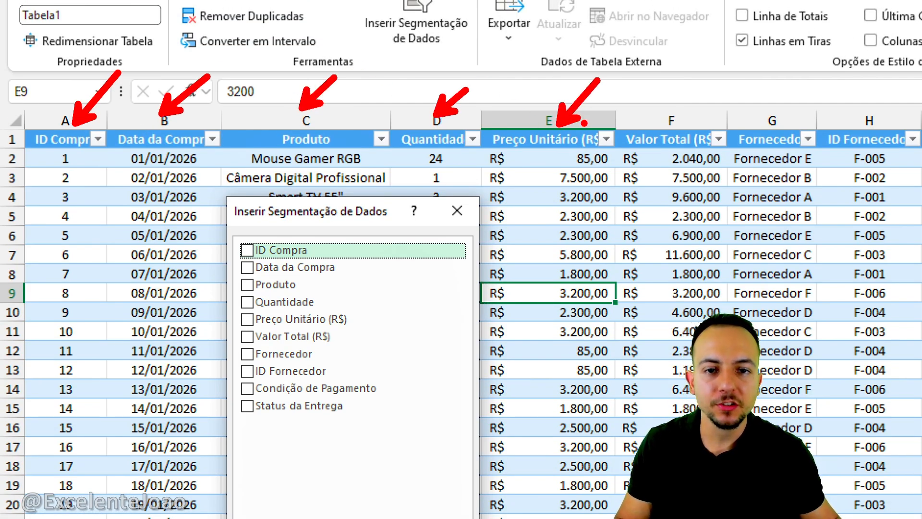
pyautogui.moveTo(219, 232)
pyautogui.mouseDown()
pyautogui.moveTo(338, 291)
pyautogui.moveTo(402, 442)
pyautogui.mouseUp()
pyautogui.moveTo(426, 388); pyautogui.dragTo(502, 439)
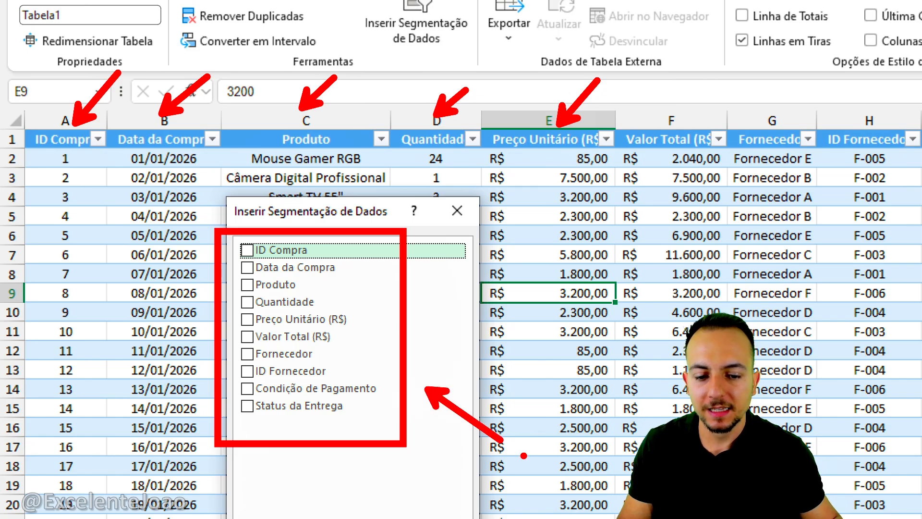
pyautogui.press('Escape')
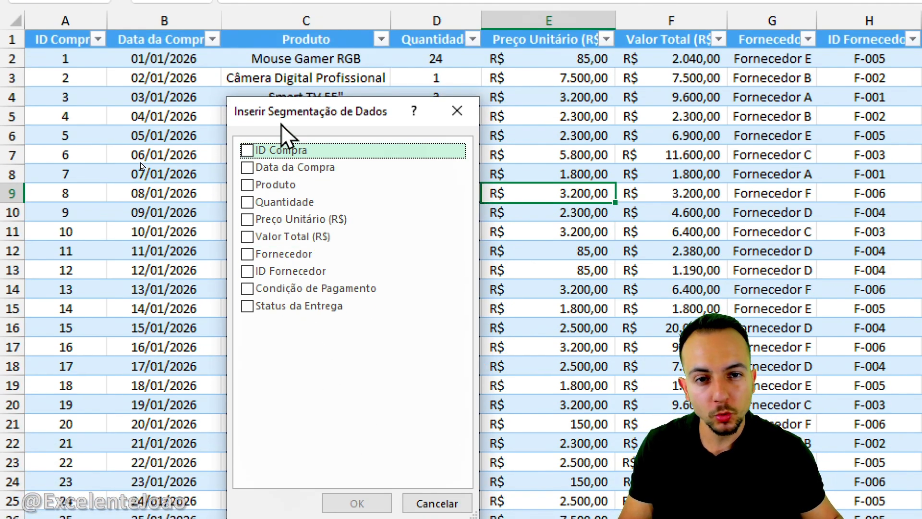
# Insert slicers for the Produto, Fornecedor, Condição de Pagamento and Status da Entrega fields
pyautogui.moveTo(279, 115); pyautogui.dragTo(263, 104)
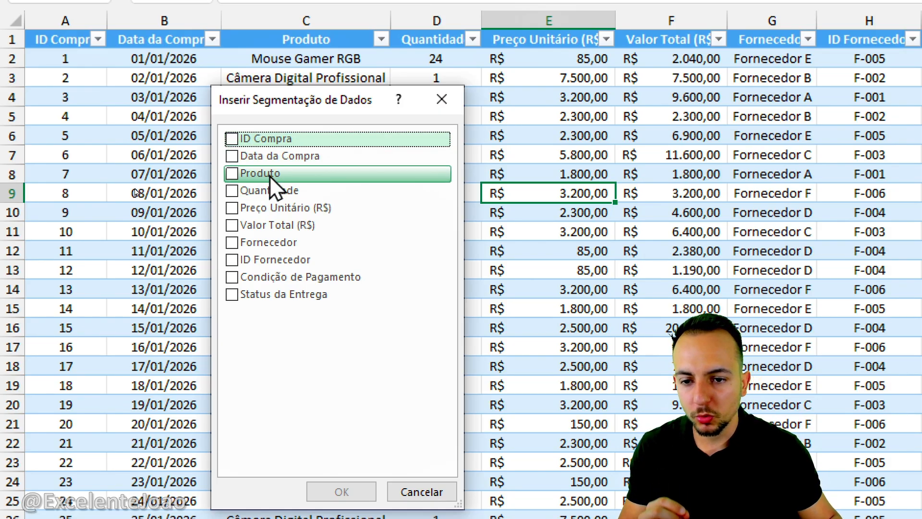
pyautogui.click(238, 174)
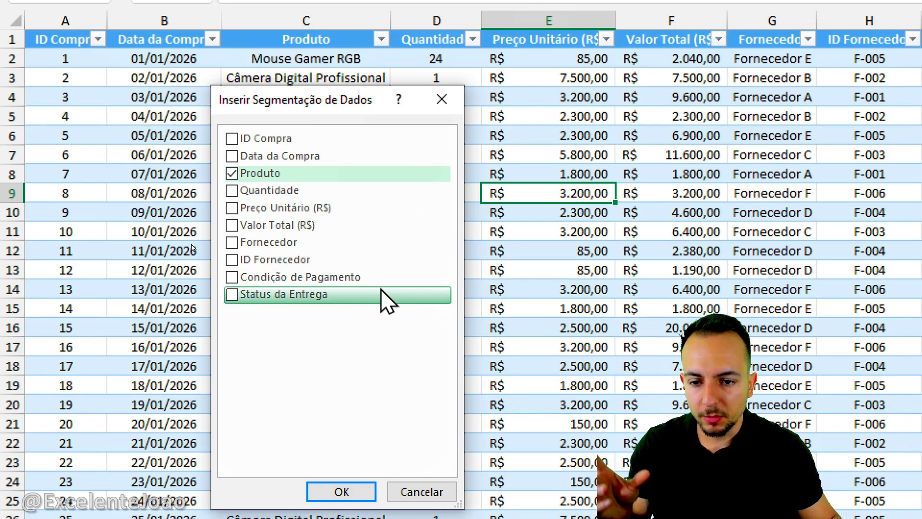
pyautogui.click(231, 244)
pyautogui.click(232, 278)
pyautogui.click(233, 295)
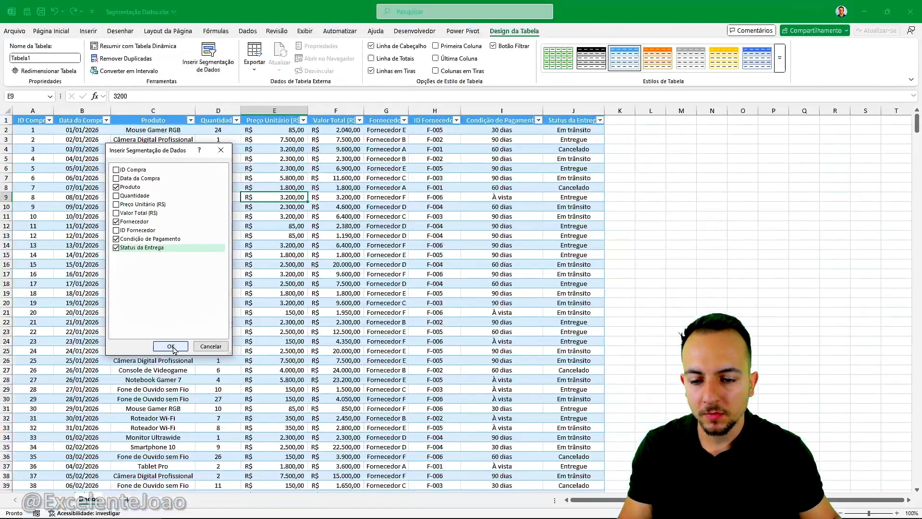
pyautogui.click(171, 346)
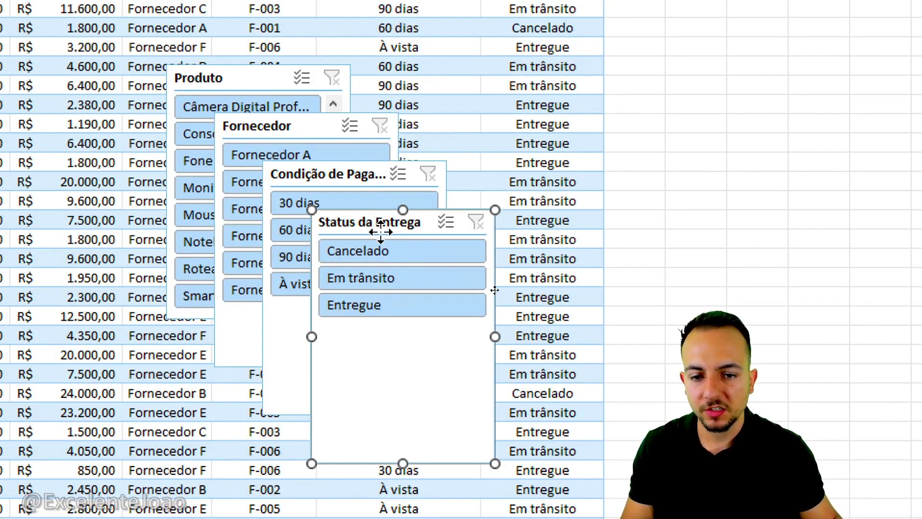
# Move the four slicers off the data into the empty columns beside the table, in two rows of two
pyautogui.moveTo(488, 288); pyautogui.dragTo(600, 260)
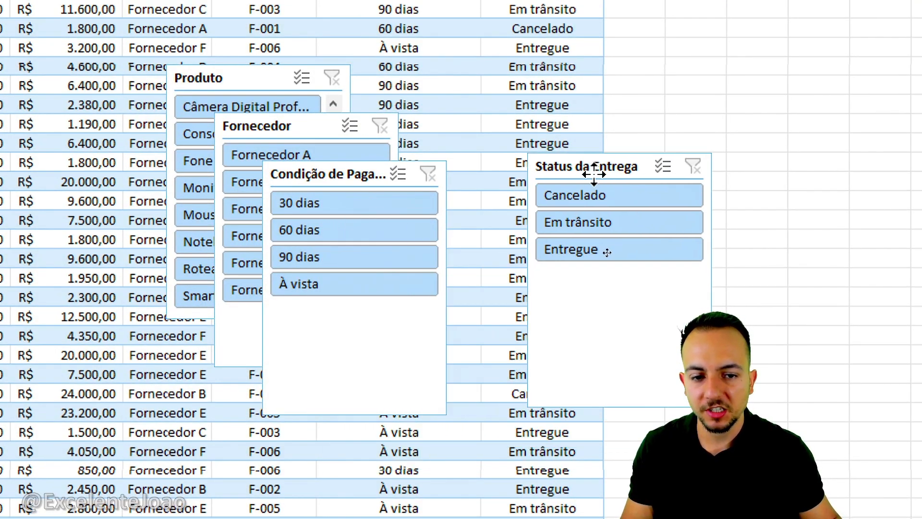
pyautogui.moveTo(594, 174); pyautogui.dragTo(616, 151)
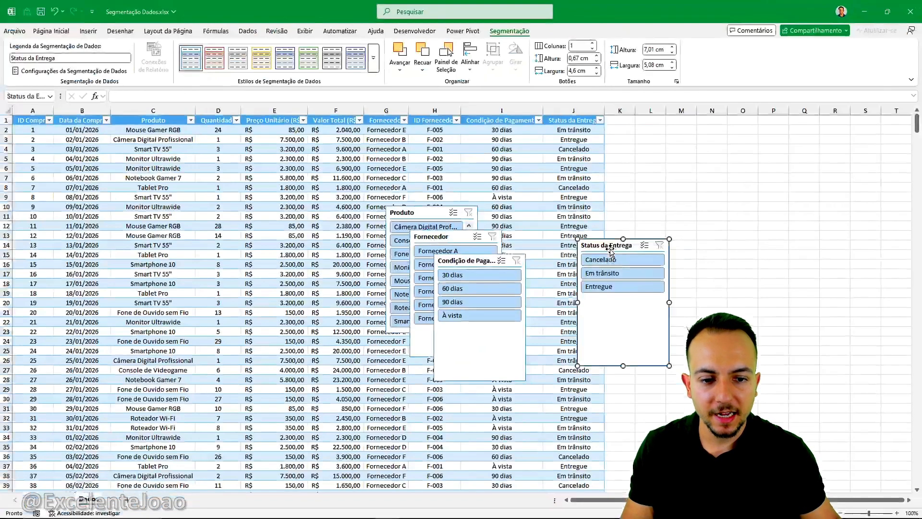
pyautogui.moveTo(609, 248); pyautogui.dragTo(641, 127)
pyautogui.moveTo(498, 255); pyautogui.dragTo(768, 119)
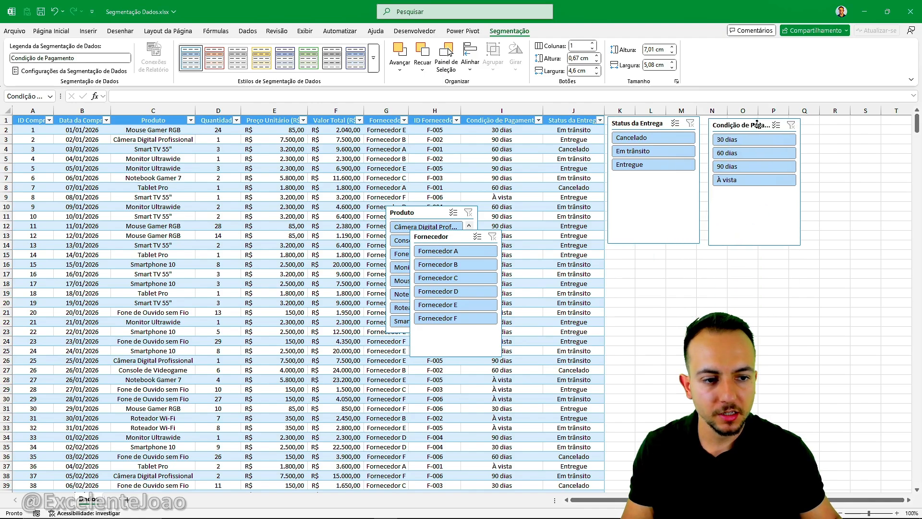
pyautogui.moveTo(442, 232); pyautogui.dragTo(639, 208)
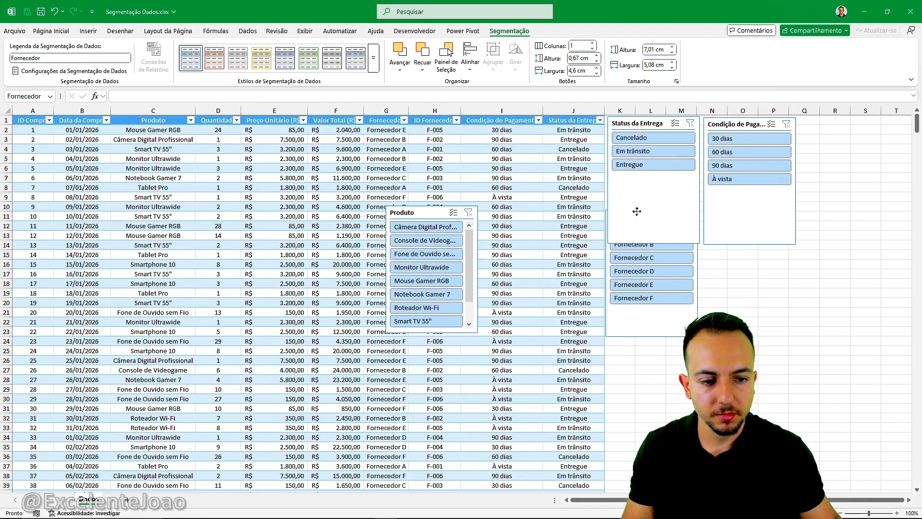
pyautogui.moveTo(448, 214); pyautogui.dragTo(753, 206)
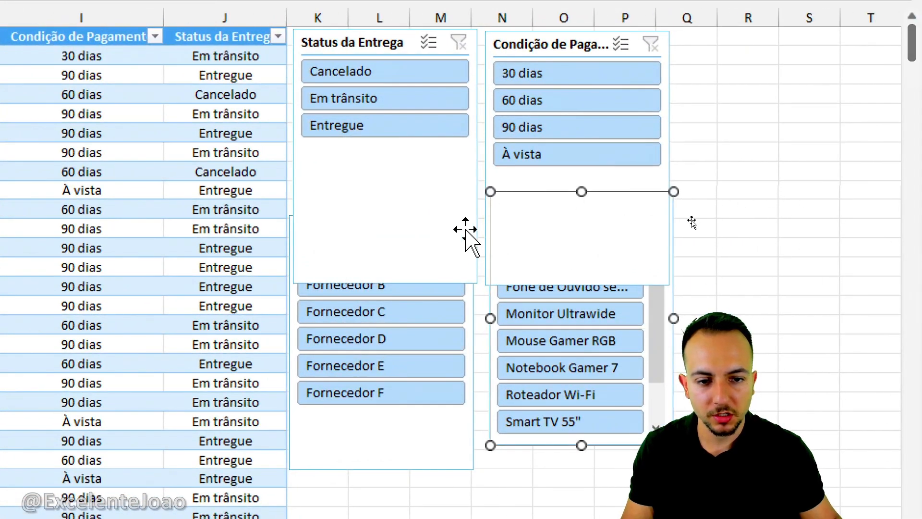
# Shorten the Status da Entrega and Condição de Pagamento slicers and align the Fornecedor and Produto slicers directly beneath them
pyautogui.click(397, 247)
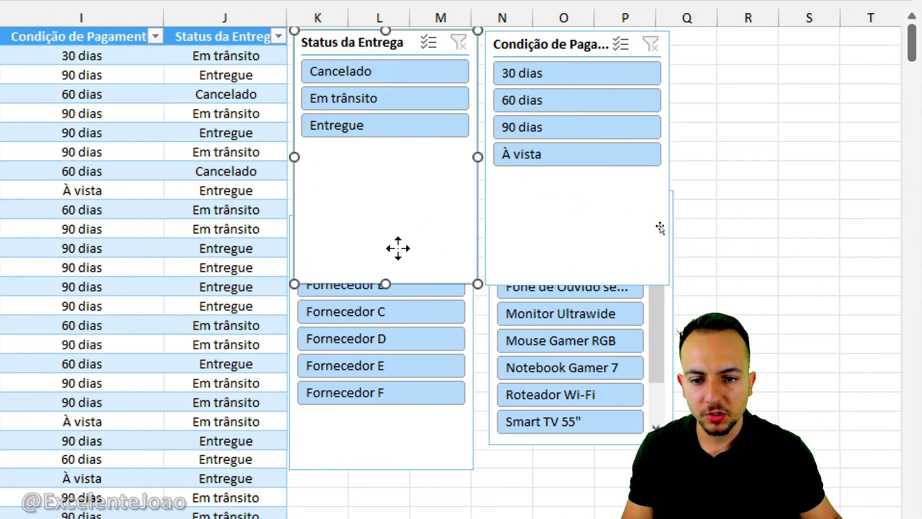
pyautogui.moveTo(386, 283); pyautogui.dragTo(389, 187)
pyautogui.click(549, 216)
pyautogui.moveTo(574, 285); pyautogui.dragTo(604, 190)
pyautogui.moveTo(524, 214); pyautogui.dragTo(514, 229)
pyautogui.moveTo(403, 222); pyautogui.dragTo(407, 211)
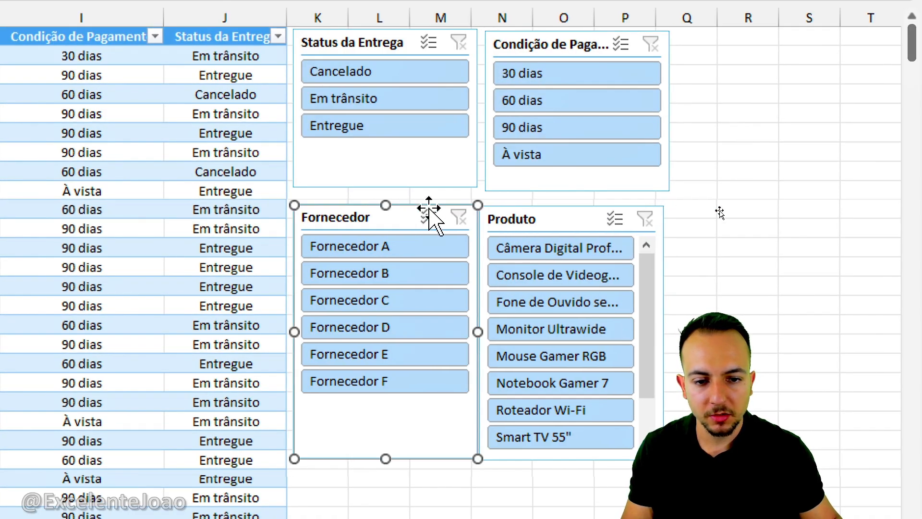
pyautogui.click(774, 214)
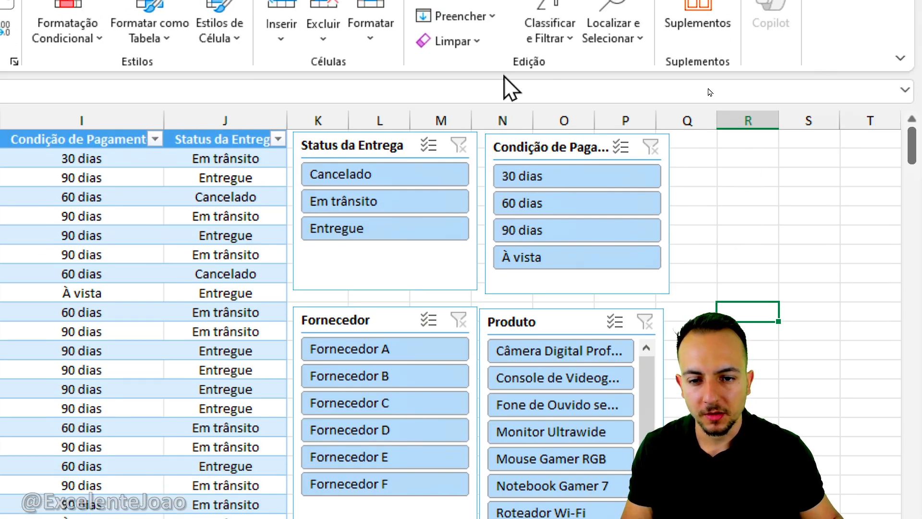
# Filter the table to Entregue deliveries with the Status da Entrega slicer
pyautogui.hotkey('ctrl', '2')
pyautogui.moveTo(303, 128)
pyautogui.mouseDown()
pyautogui.moveTo(311, 148)
pyautogui.moveTo(307, 124)
pyautogui.mouseUp()
pyautogui.press('e')
pyautogui.moveTo(356, 206)
pyautogui.mouseDown()
pyautogui.moveTo(281, 211)
pyautogui.moveTo(359, 237)
pyautogui.mouseUp()
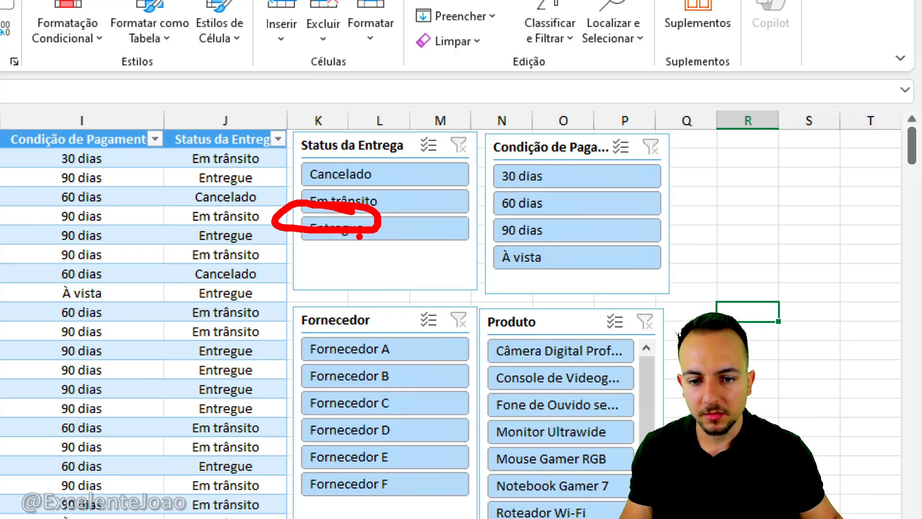
pyautogui.press('Escape')
pyautogui.click(357, 228)
pyautogui.hotkey('ctrl', '2')
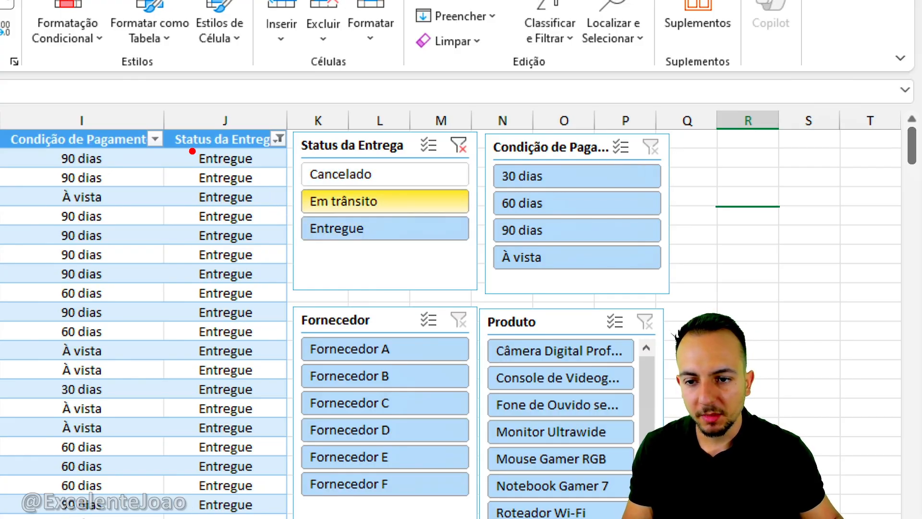
pyautogui.moveTo(190, 146); pyautogui.dragTo(185, 156)
pyautogui.moveTo(266, 236); pyautogui.dragTo(262, 356)
pyautogui.moveTo(269, 304); pyautogui.dragTo(324, 258)
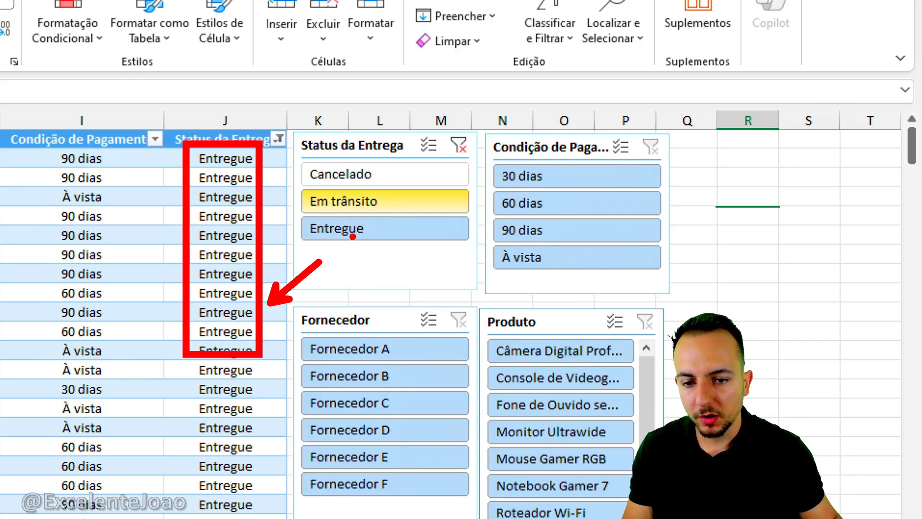
pyautogui.press('Escape')
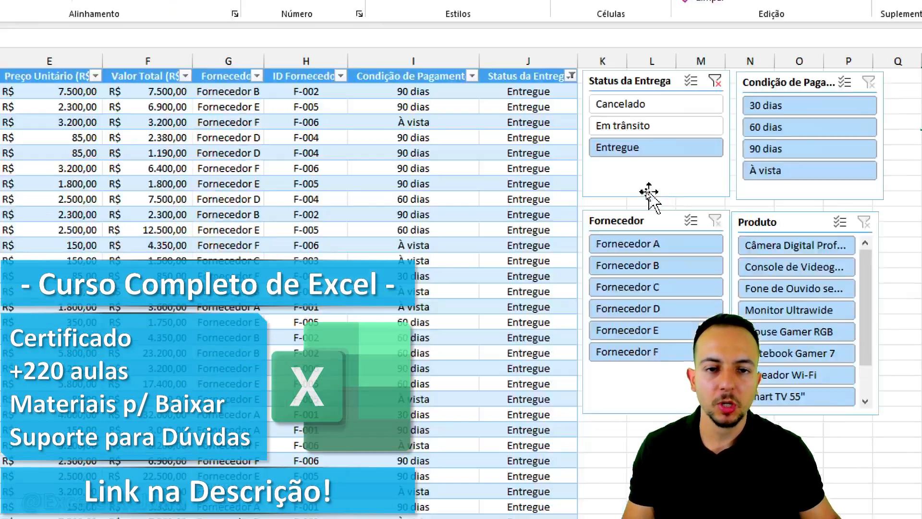
# Look through the filtered Entregue rows and clear the Status da Entrega slicer's filter
pyautogui.scroll(-5, 395, 195)
pyautogui.scroll(-5, 396, 195)
pyautogui.scroll(15, 850, 144)
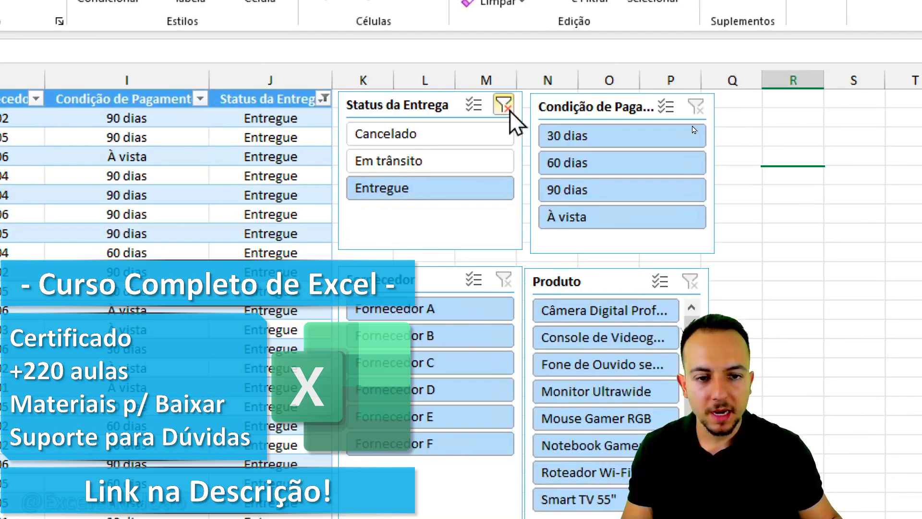
pyautogui.click(504, 104)
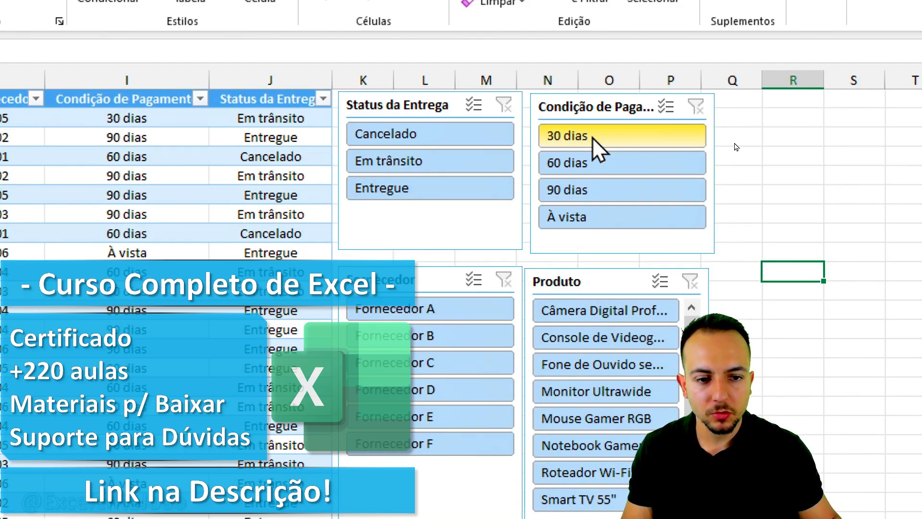
# Filter by 90 dias, Em trânsito, Fornecedor B and Mouse Gamer RGB, and switch the product to Fone de Ouvido sem Fio and payment to 60 dias
pyautogui.click(591, 194)
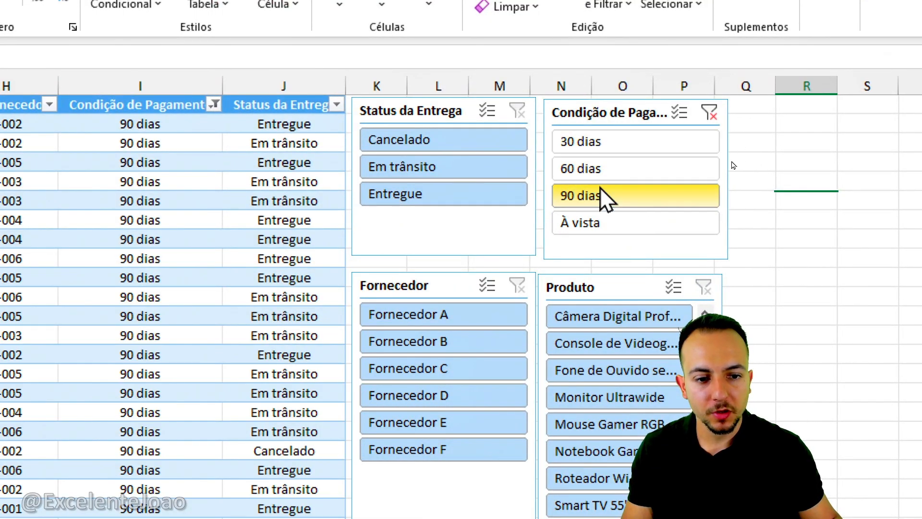
pyautogui.click(453, 177)
pyautogui.click(442, 344)
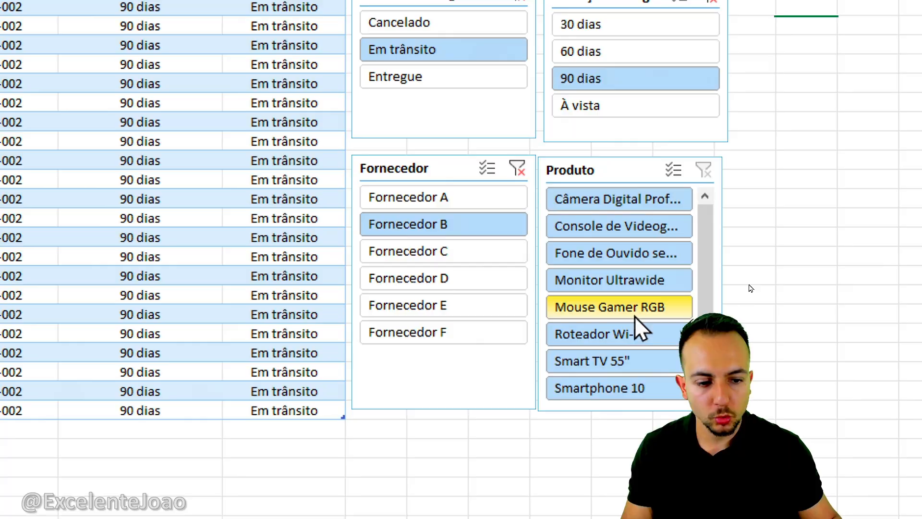
pyautogui.click(634, 426)
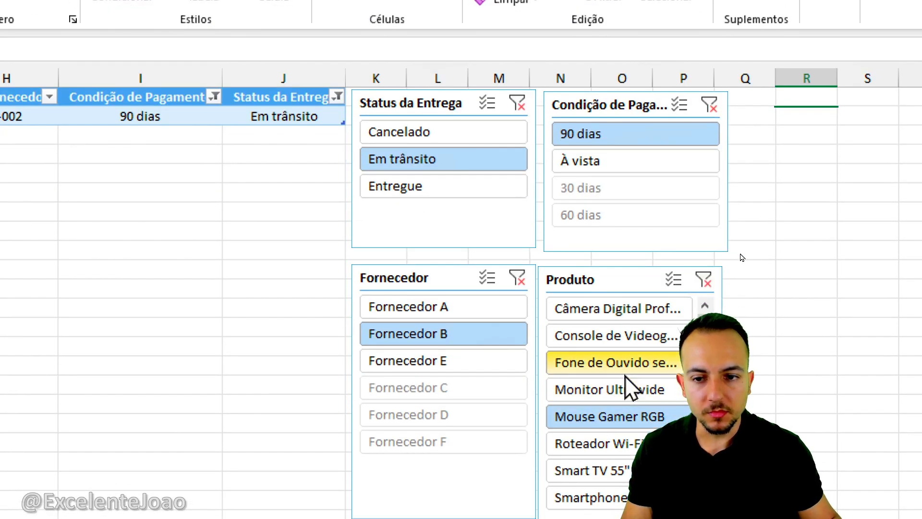
pyautogui.click(613, 364)
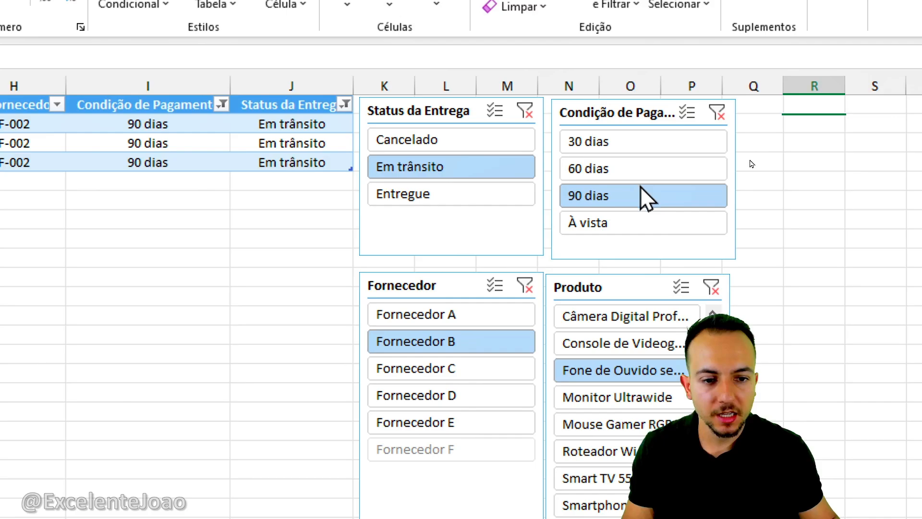
pyautogui.click(735, 152)
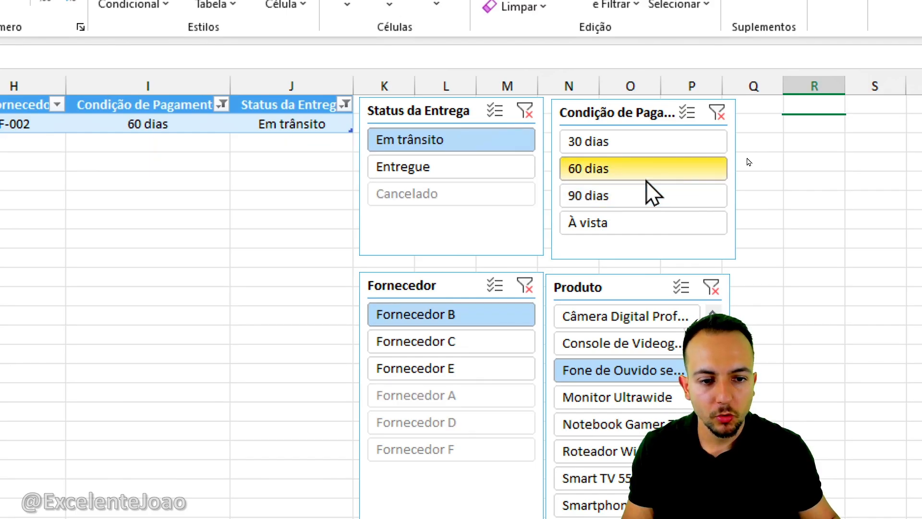
# Clear the filters of the Status da Entrega, Fornecedor, Produto and Condição de Pagamento slicers
pyautogui.click(521, 173)
pyautogui.click(525, 110)
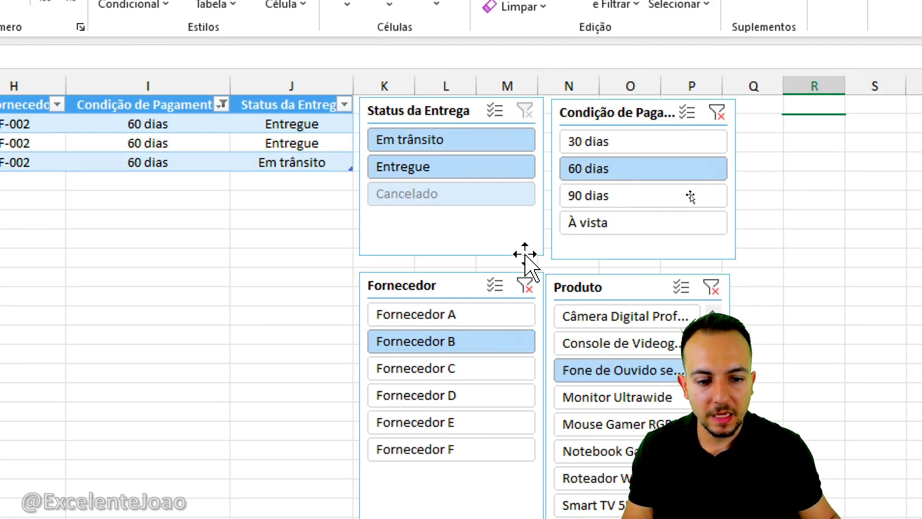
pyautogui.click(524, 285)
pyautogui.click(712, 287)
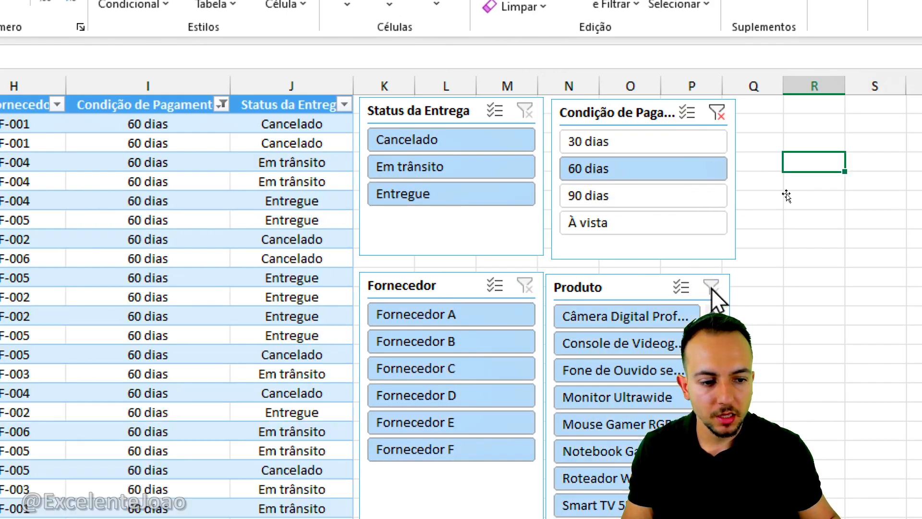
pyautogui.click(717, 114)
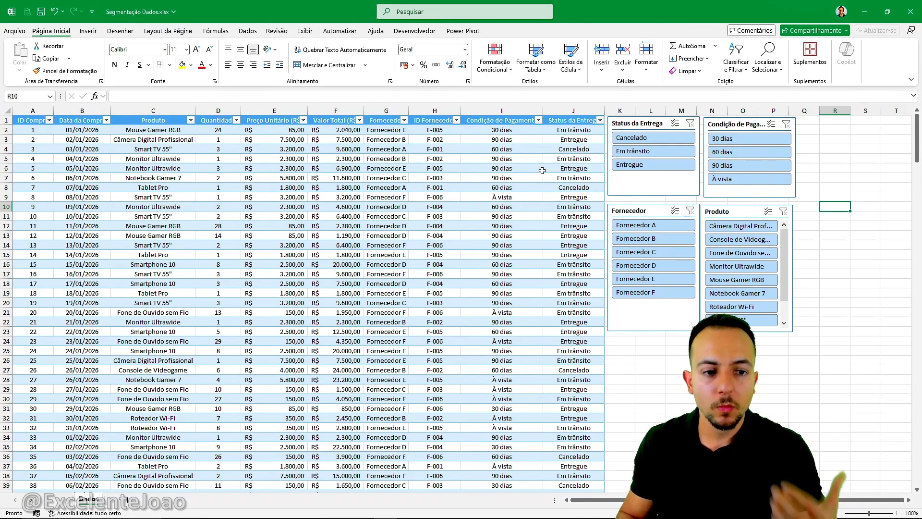
pyautogui.moveTo(607, 106); pyautogui.dragTo(808, 350)
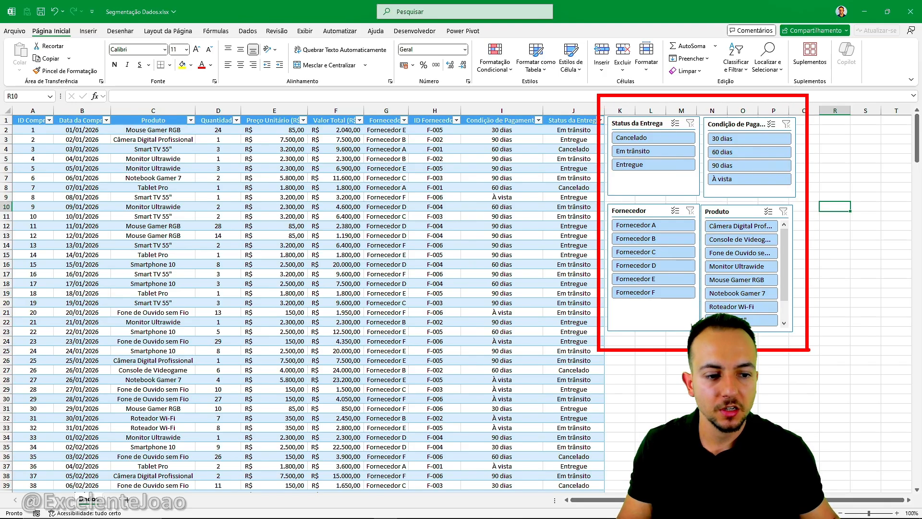
pyautogui.press('e')
pyautogui.moveTo(582, 101)
pyautogui.mouseDown()
pyautogui.moveTo(370, 128)
pyautogui.moveTo(57, 110)
pyautogui.mouseUp()
pyautogui.press('Escape')
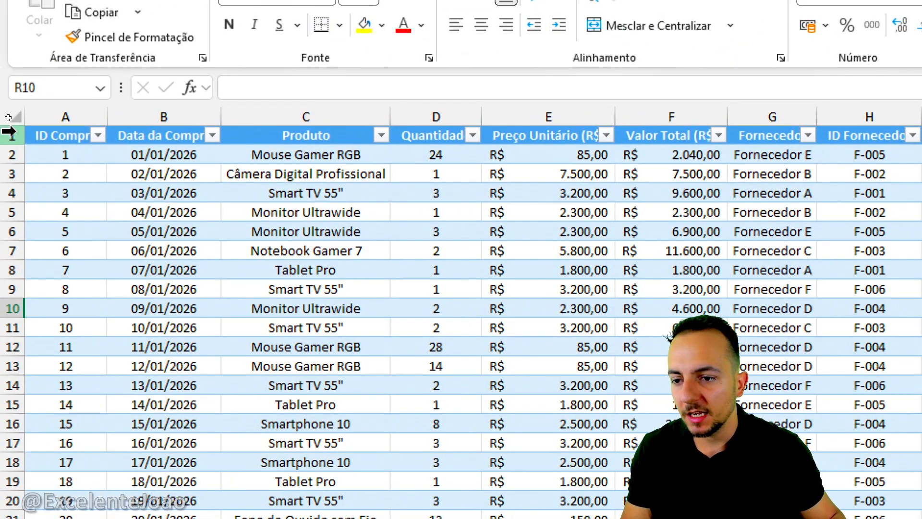
# Insert five blank rows above the table's header row
pyautogui.moveTo(9, 131); pyautogui.dragTo(11, 212)
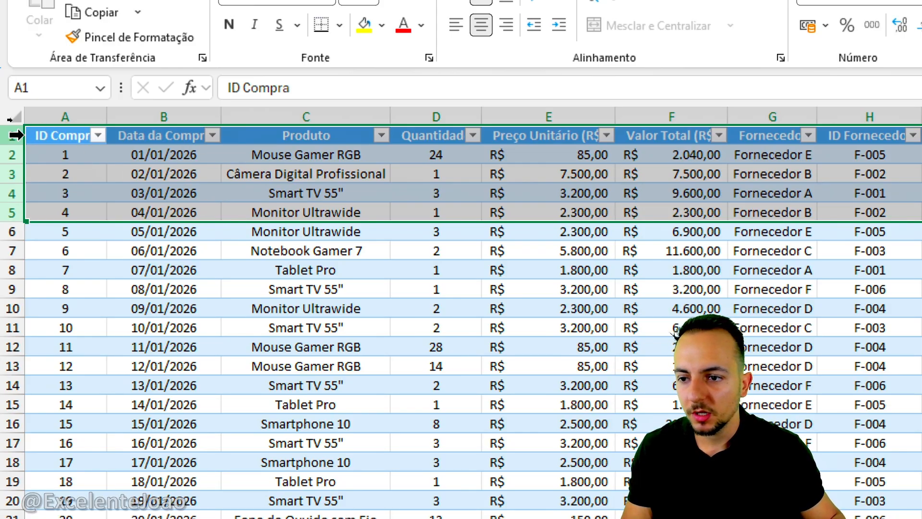
pyautogui.moveTo(11, 136); pyautogui.dragTo(12, 212)
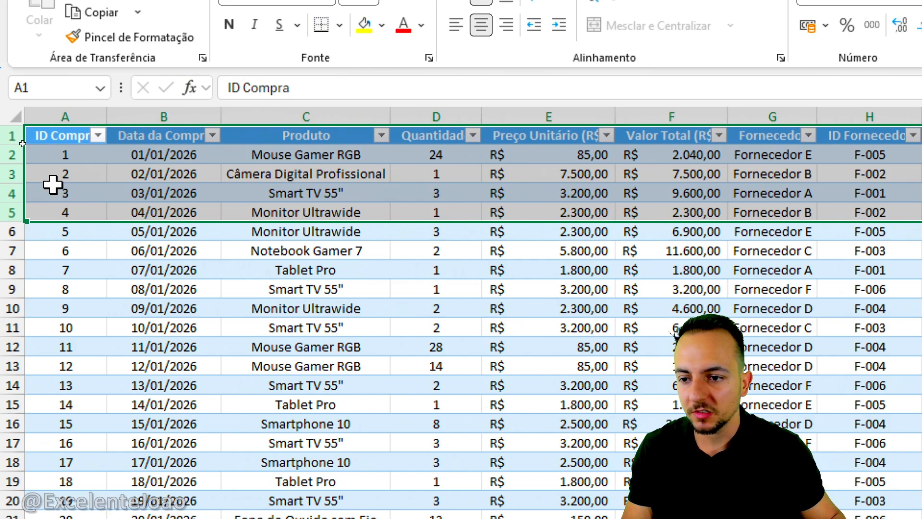
pyautogui.rightClick(16, 175)
pyautogui.click(77, 363)
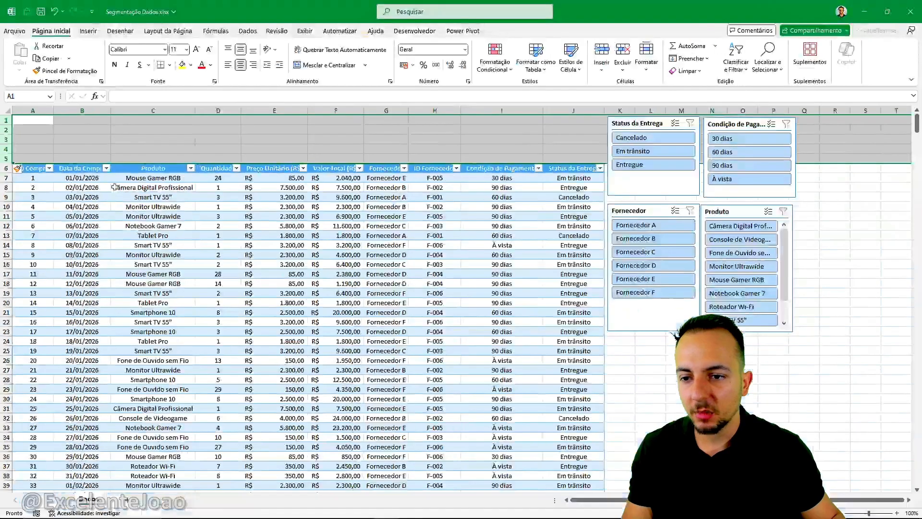
pyautogui.click(154, 143)
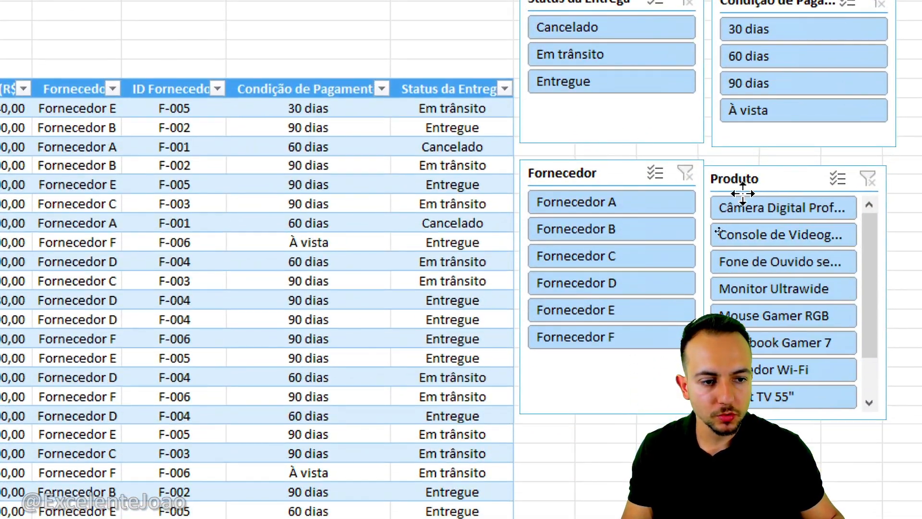
# Move the Produto slicer to cell A1 and resize it to cover columns A to C in the five blank rows
pyautogui.moveTo(725, 292); pyautogui.dragTo(0, 122)
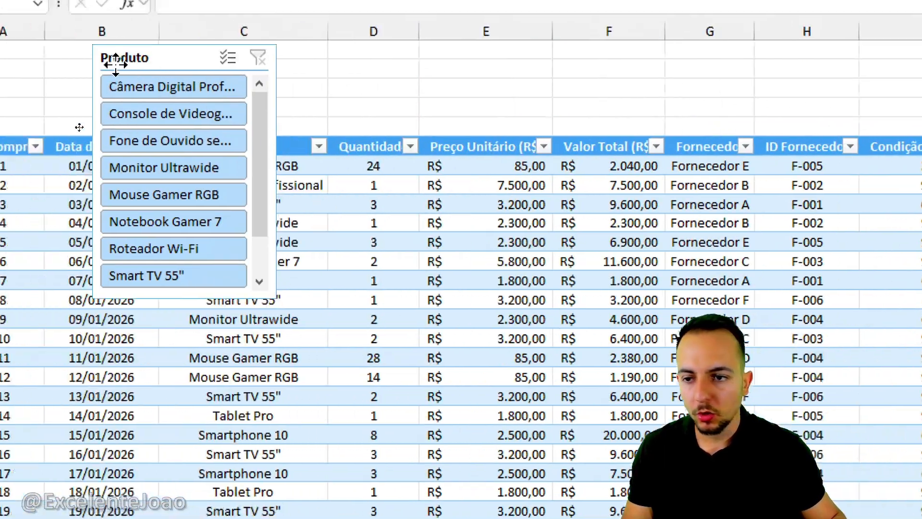
pyautogui.moveTo(115, 64); pyautogui.dragTo(27, 64)
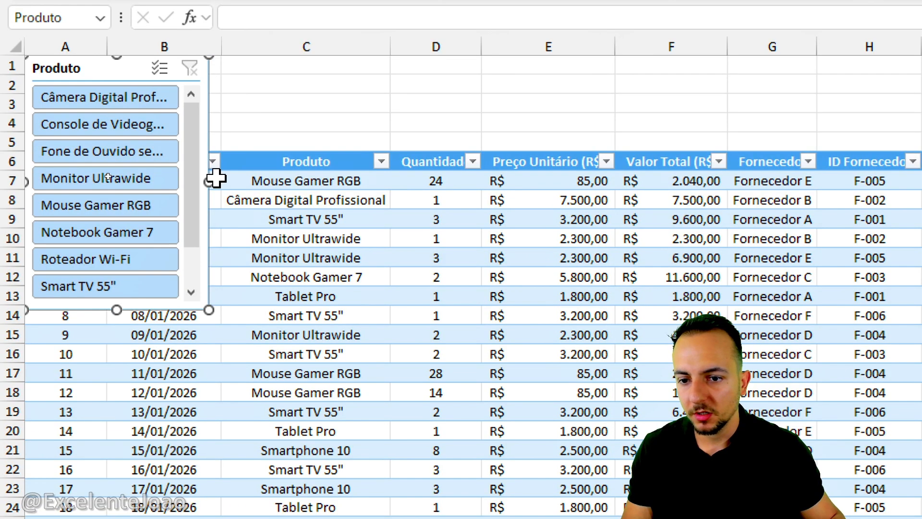
pyautogui.moveTo(209, 182); pyautogui.dragTo(388, 182)
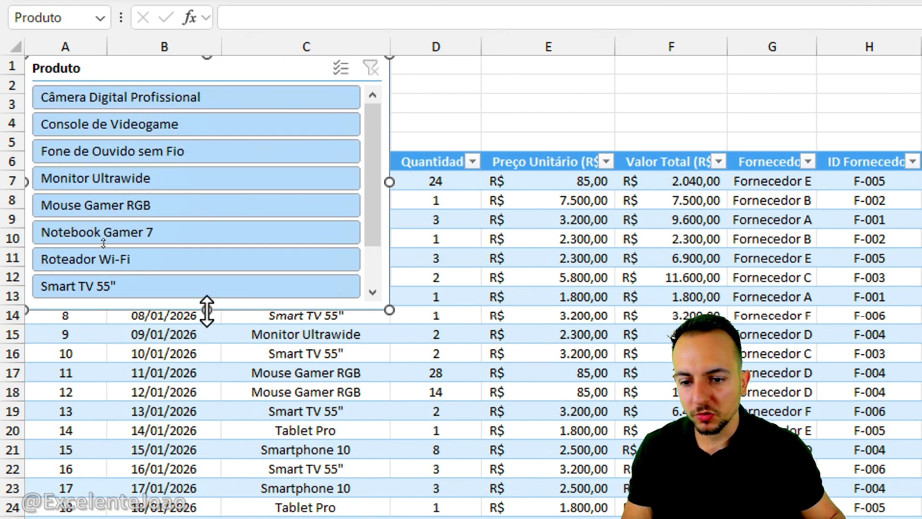
pyautogui.moveTo(206, 309); pyautogui.dragTo(269, 149)
pyautogui.click(500, 137)
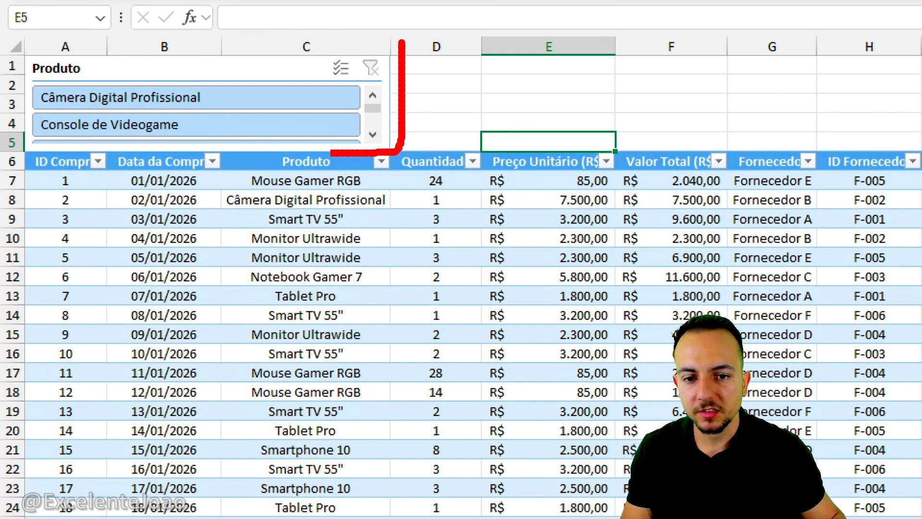
pyautogui.moveTo(331, 153)
pyautogui.mouseDown()
pyautogui.moveTo(27, 155)
pyautogui.moveTo(254, 42)
pyautogui.moveTo(392, 42)
pyautogui.mouseUp()
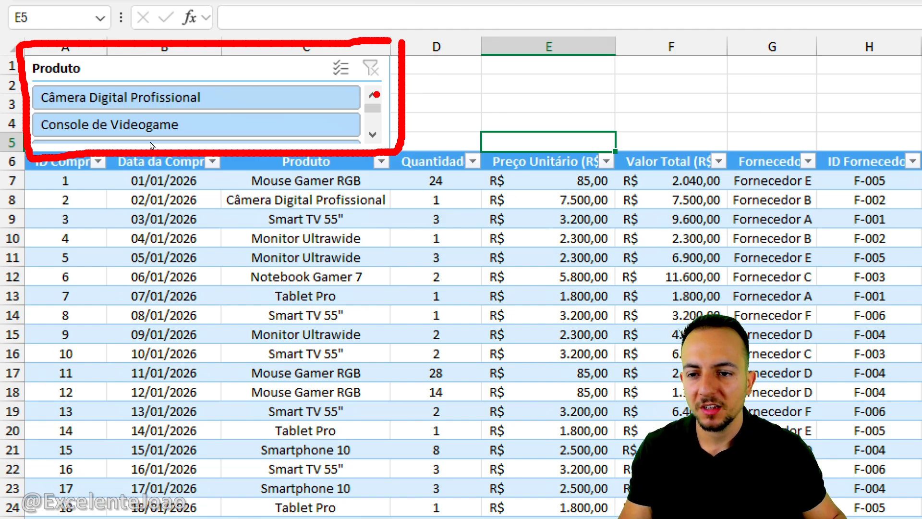
pyautogui.press('Escape')
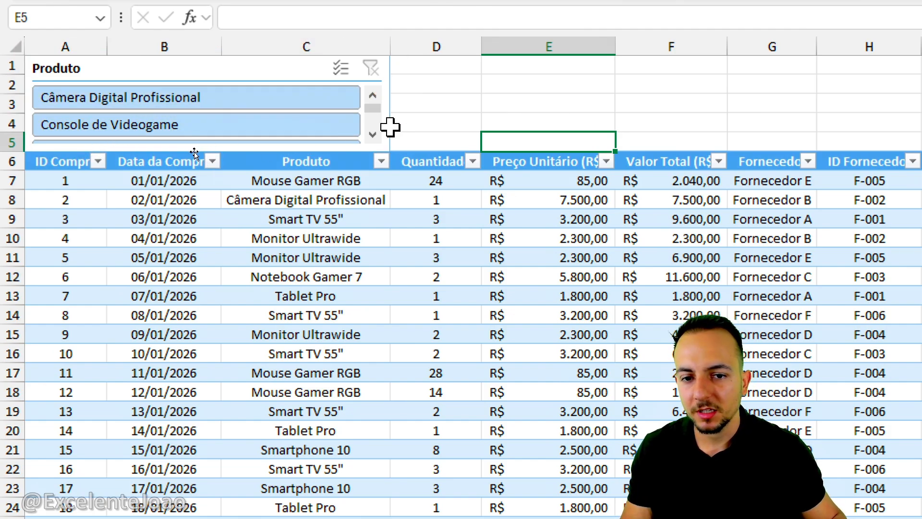
# Look through the product list in the Produto slicer down to its last items
pyautogui.click(369, 137)
pyautogui.click(369, 138)
pyautogui.click(369, 137)
pyautogui.click(368, 137)
pyautogui.click(369, 138)
pyautogui.click(369, 137)
pyautogui.click(369, 137)
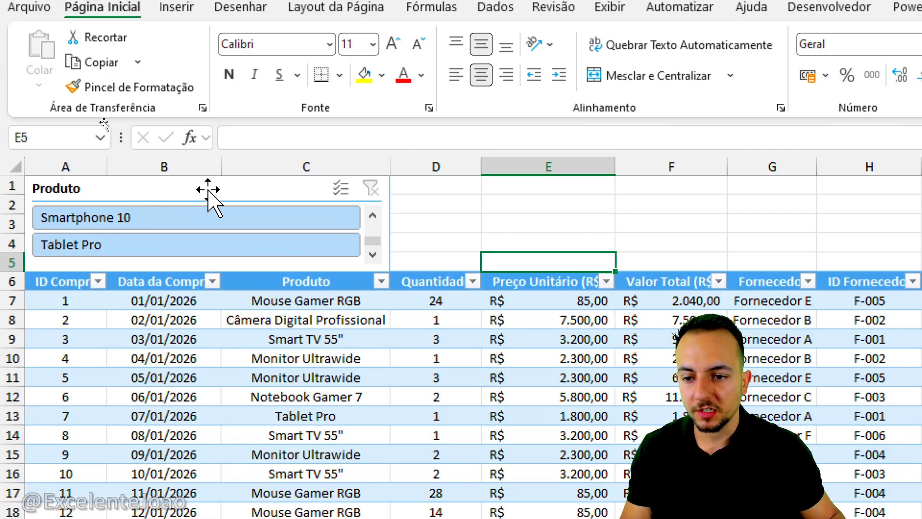
# Try the dark grey and yellow styles on the Produto slicer and apply the dark orange style
pyautogui.click(209, 192)
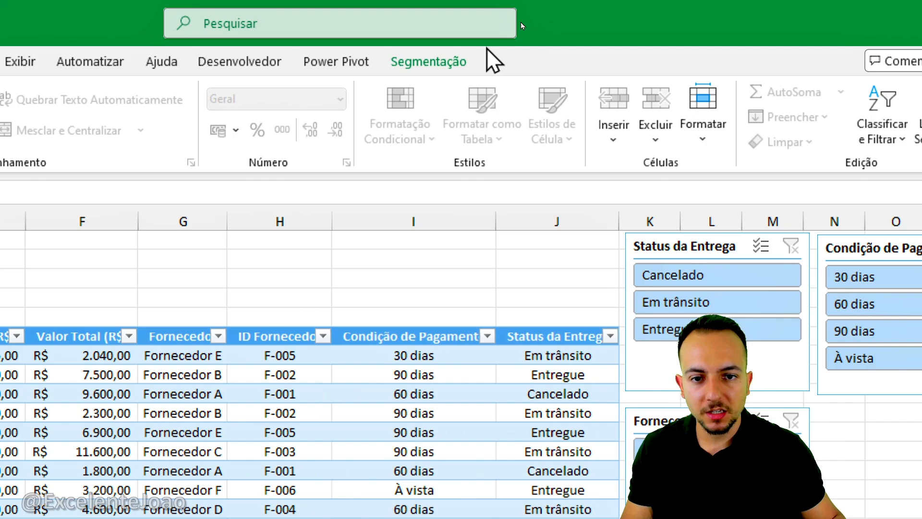
pyautogui.click(425, 61)
pyautogui.click(158, 147)
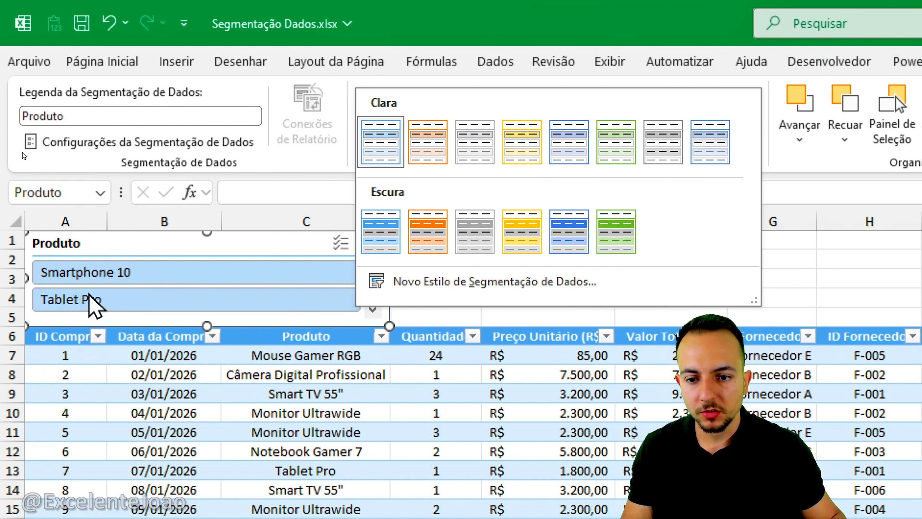
pyautogui.click(197, 232)
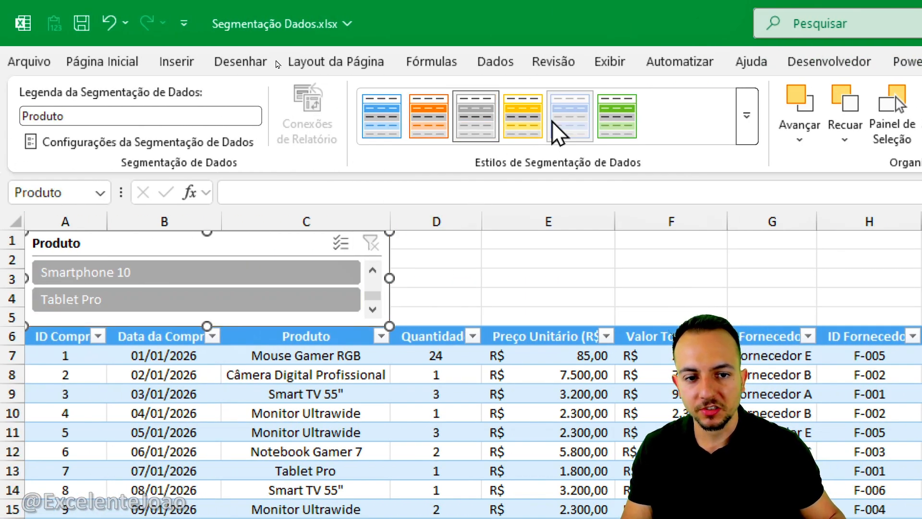
pyautogui.click(526, 128)
pyautogui.click(747, 115)
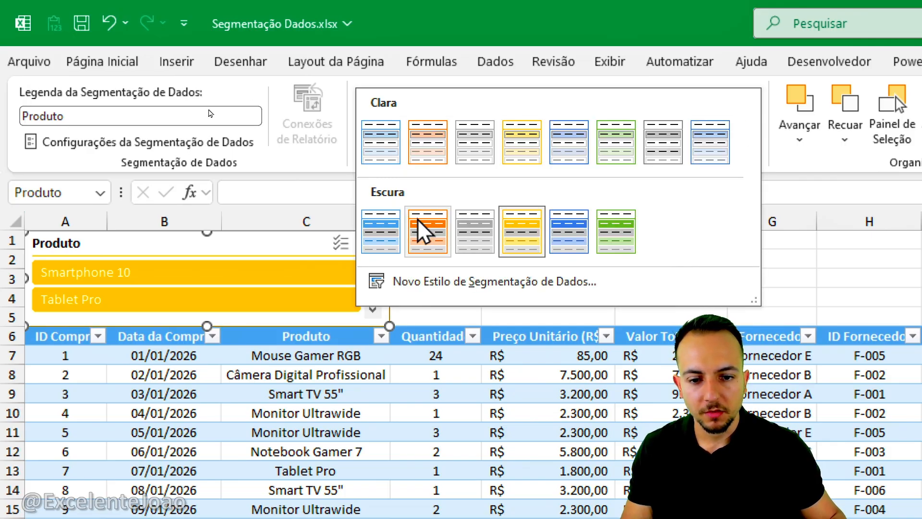
pyautogui.click(423, 228)
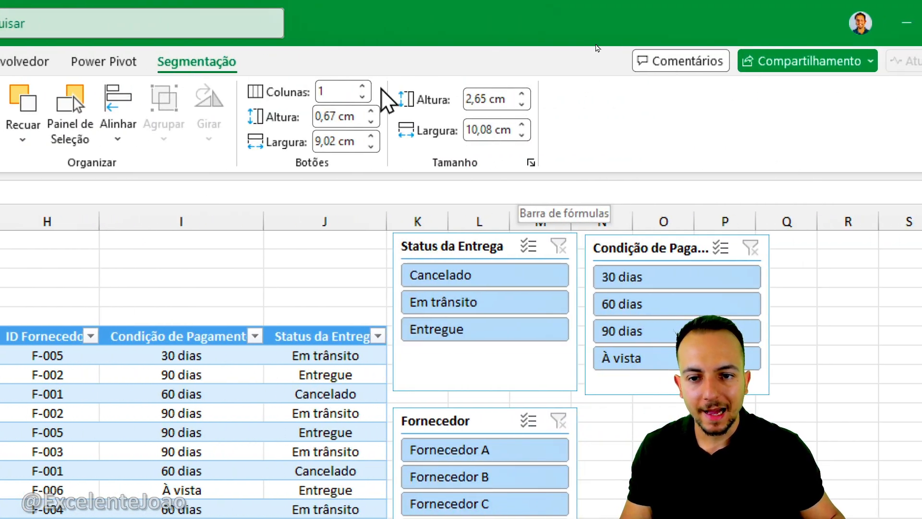
# Arrange the Produto slicer's buttons in 3 columns and widen the slicer to the end of column D
pyautogui.moveTo(327, 73); pyautogui.dragTo(345, 88)
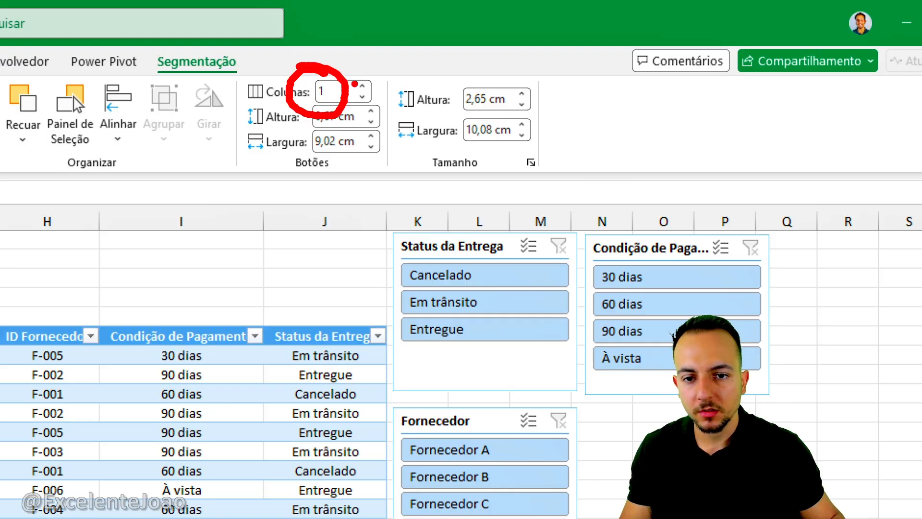
pyautogui.click(362, 85)
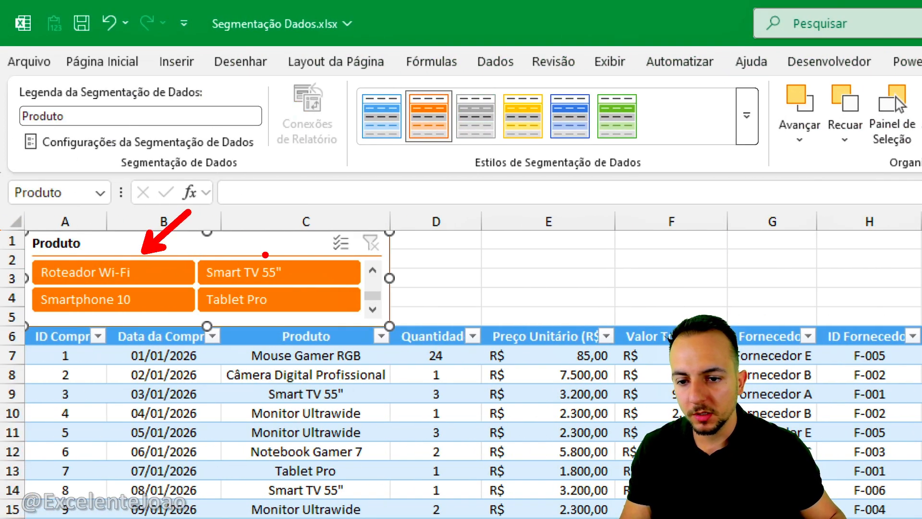
pyautogui.moveTo(265, 255); pyautogui.dragTo(312, 211)
pyautogui.press('Escape')
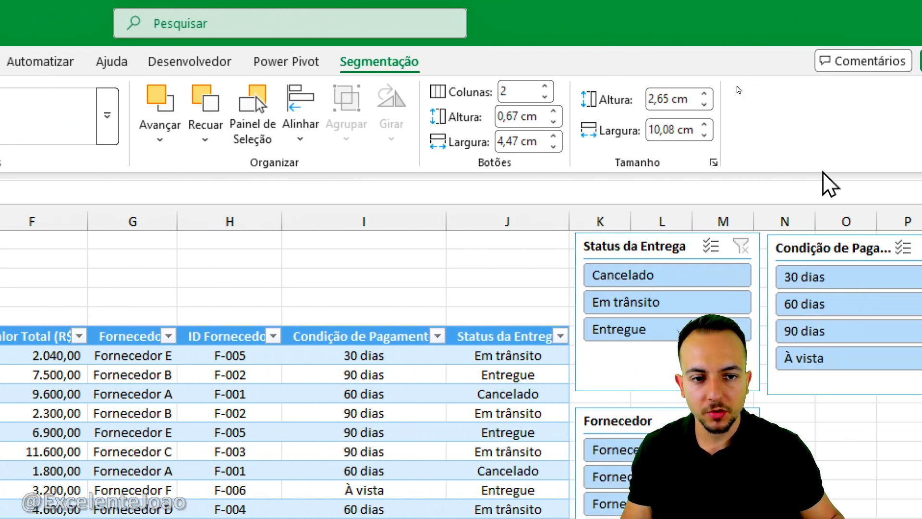
pyautogui.click(492, 86)
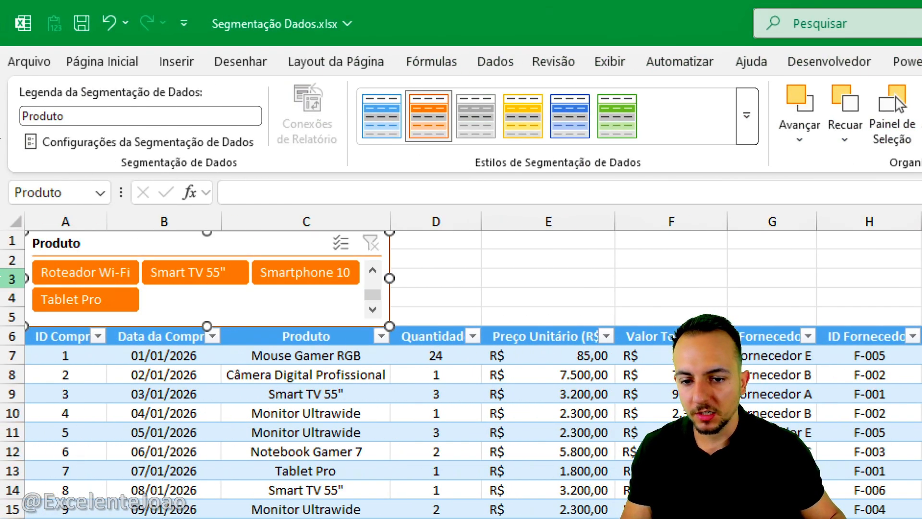
pyautogui.click(373, 272)
pyautogui.click(372, 271)
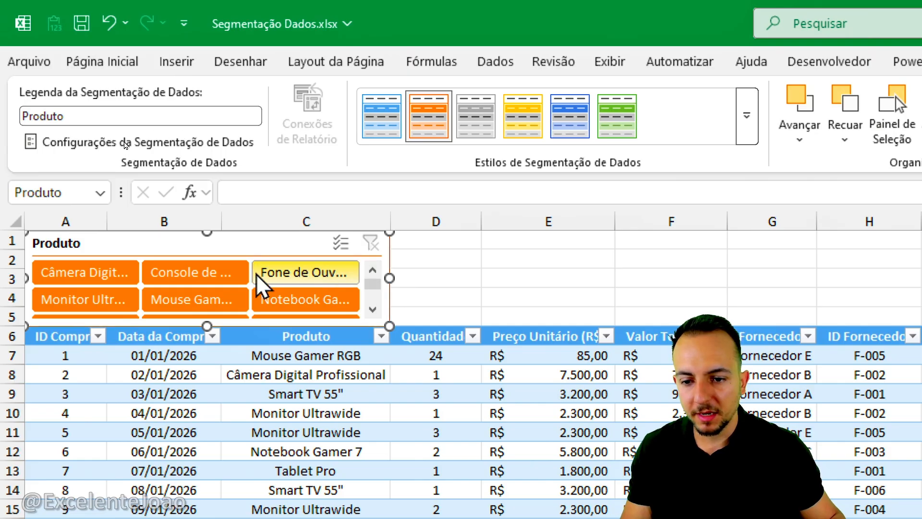
pyautogui.moveTo(389, 280); pyautogui.dragTo(481, 278)
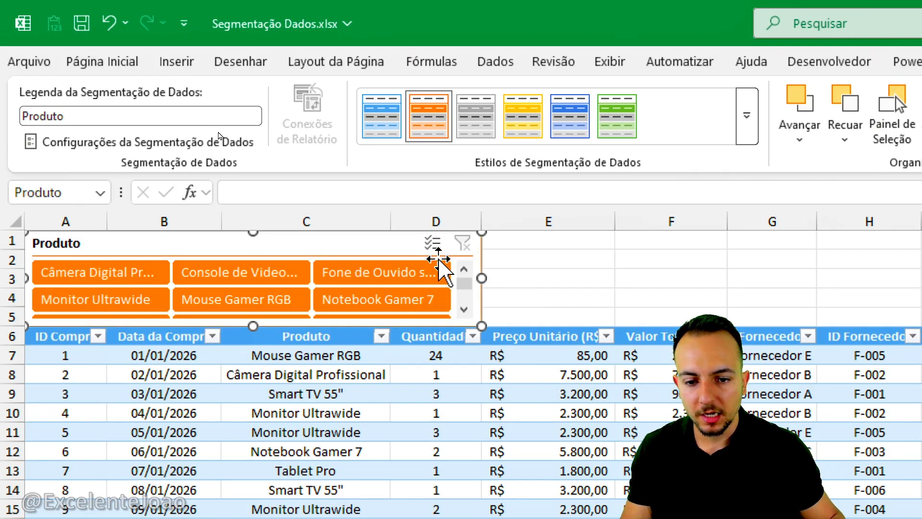
pyautogui.click(546, 313)
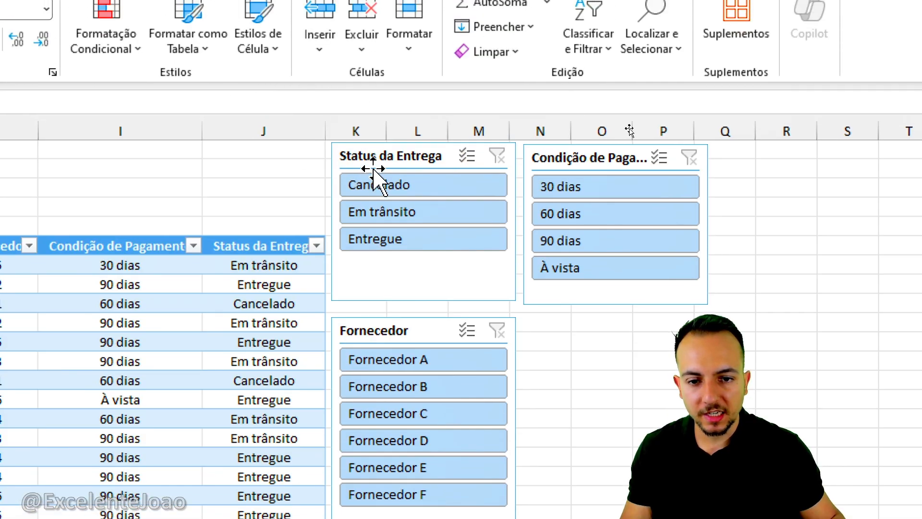
# Move the Status da Entrega slicer to cell E1 beside the Produto slicer and widen it to the end of column F
pyautogui.moveTo(382, 116); pyautogui.dragTo(0, 125)
pyautogui.moveTo(265, 163); pyautogui.dragTo(241, 153)
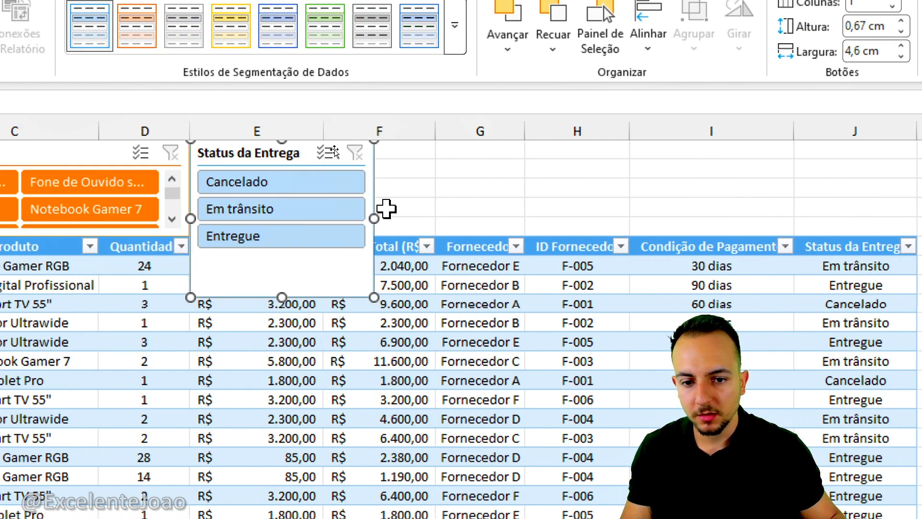
pyautogui.moveTo(437, 209); pyautogui.dragTo(438, 211)
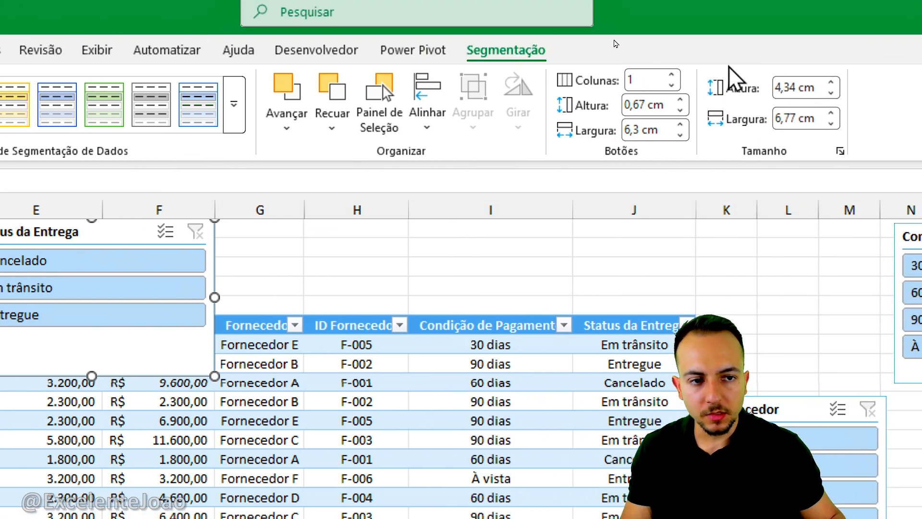
# Set the Status da Entrega slicer to 3 columns, widen it to the end of column G and shorten it to row 5
pyautogui.click(673, 77)
pyautogui.click(673, 77)
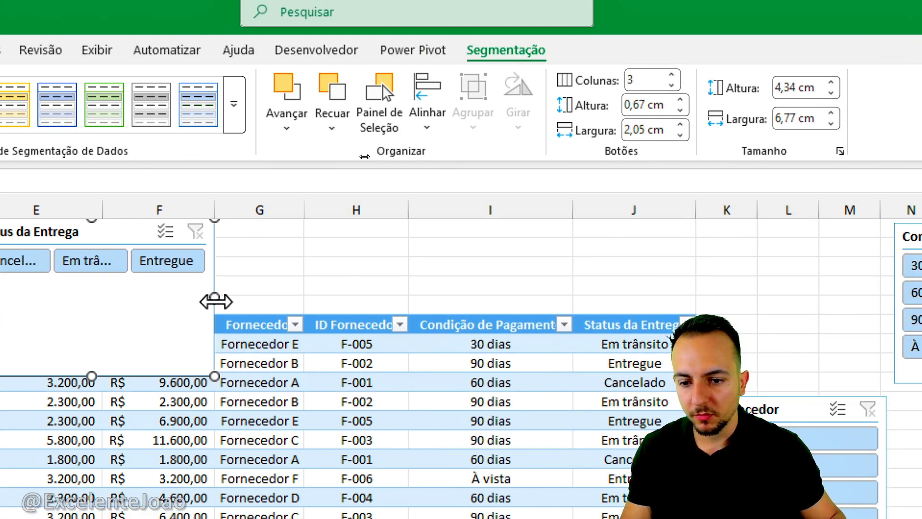
pyautogui.moveTo(214, 298); pyautogui.dragTo(303, 296)
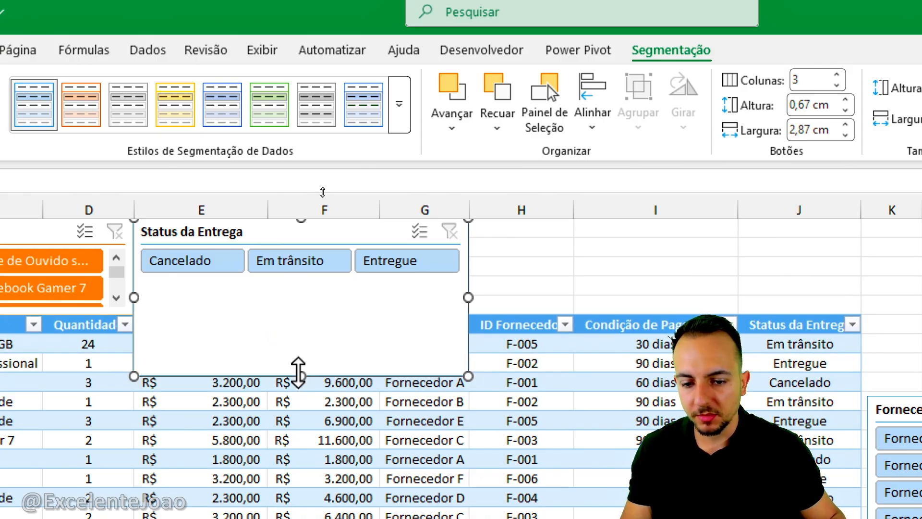
pyautogui.moveTo(299, 374); pyautogui.dragTo(349, 315)
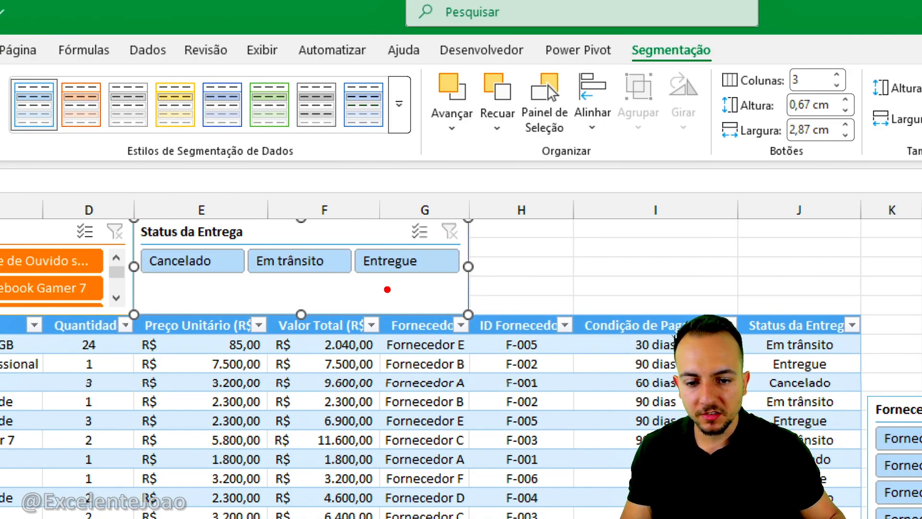
pyautogui.moveTo(388, 290); pyautogui.dragTo(283, 295)
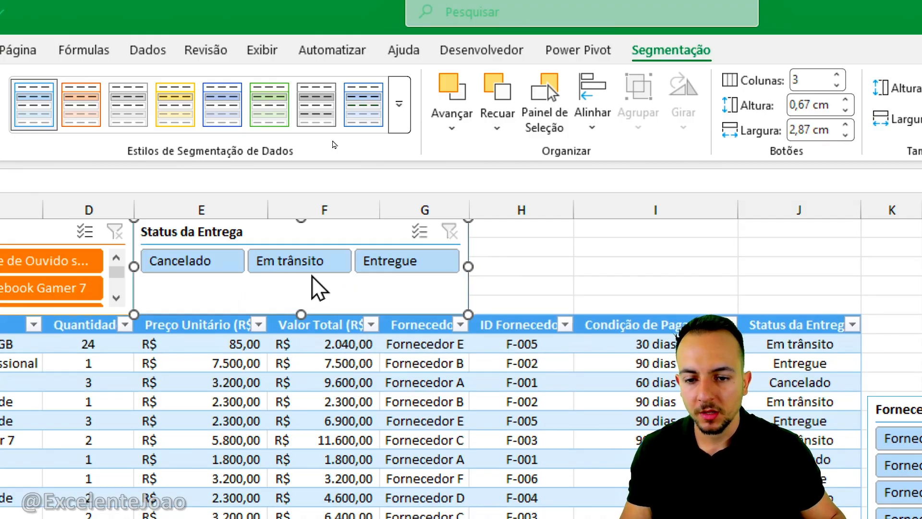
pyautogui.moveTo(244, 241); pyautogui.dragTo(358, 317)
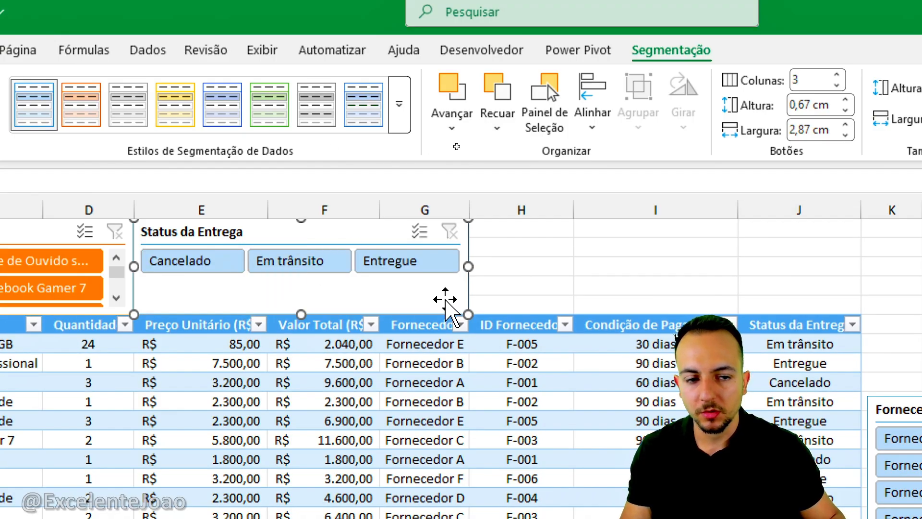
# Set the button height of the Status da Entrega slicer to 1,4 cm
pyautogui.moveTo(563, 98); pyautogui.dragTo(570, 90)
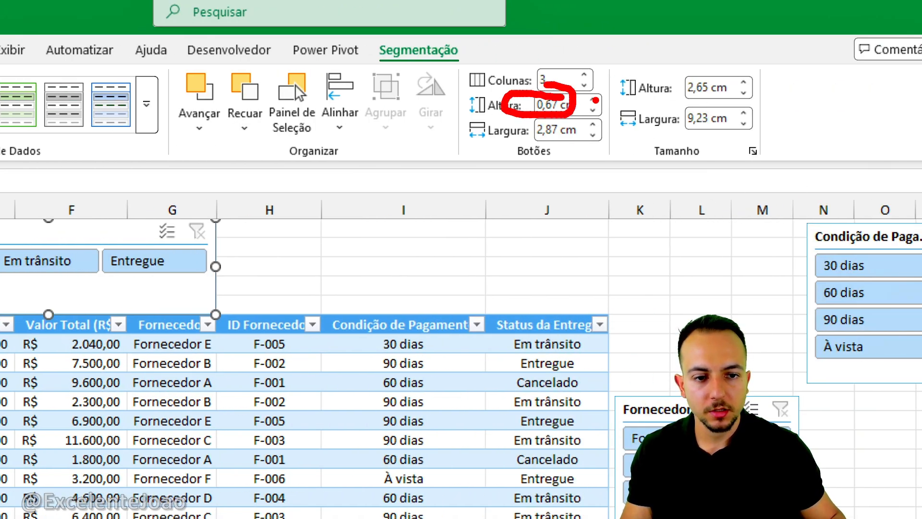
pyautogui.press('Escape')
pyautogui.click(597, 100)
pyautogui.click(597, 100)
pyautogui.click(597, 100)
pyautogui.click(597, 100)
pyautogui.doubleClick(598, 100)
pyautogui.click(597, 100)
pyautogui.click(597, 100)
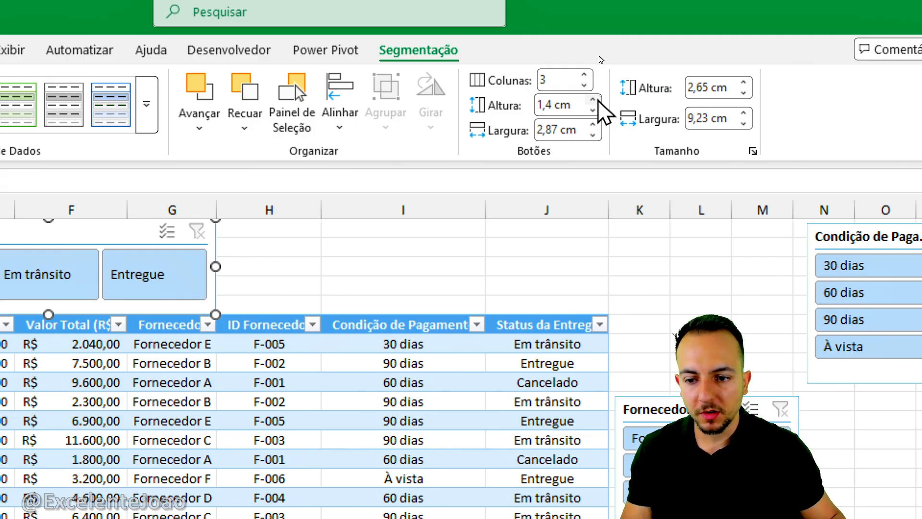
pyautogui.press('Escape')
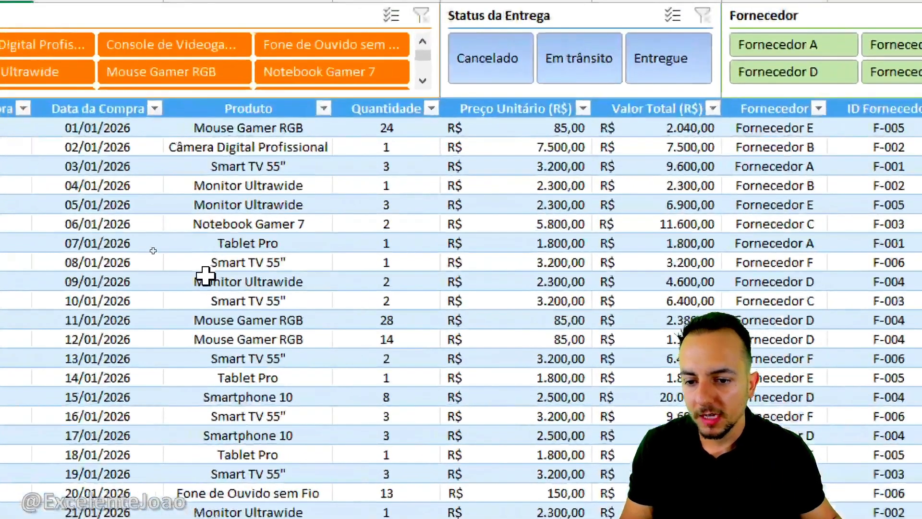
# Insert a pivot table based on Tabela1 in a new worksheet
pyautogui.click(166, 245)
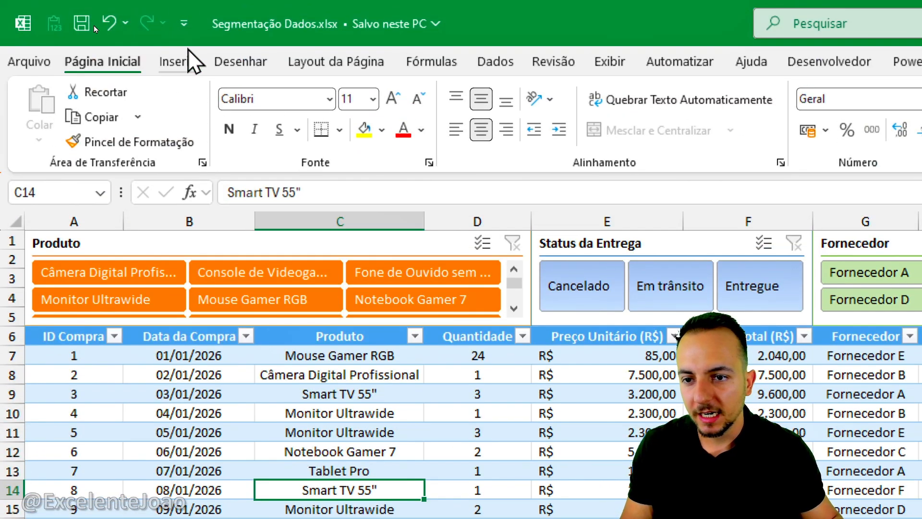
pyautogui.click(188, 52)
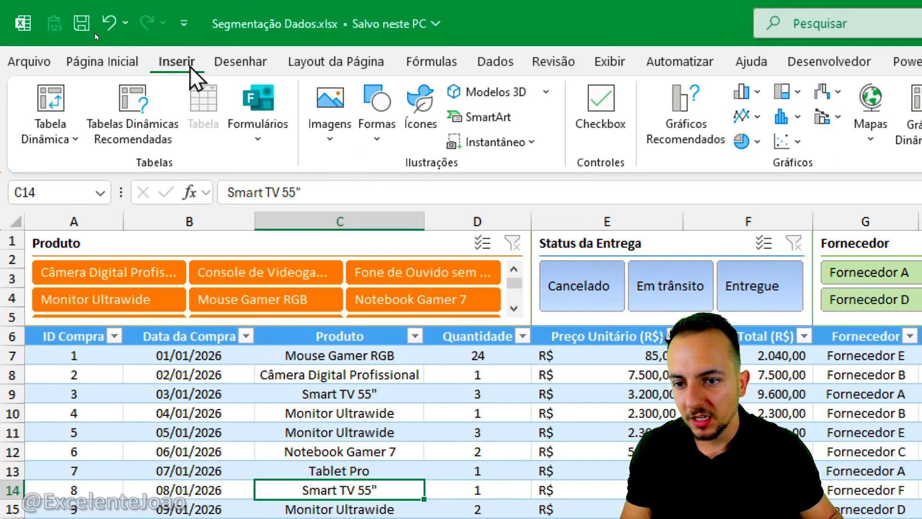
pyautogui.click(60, 102)
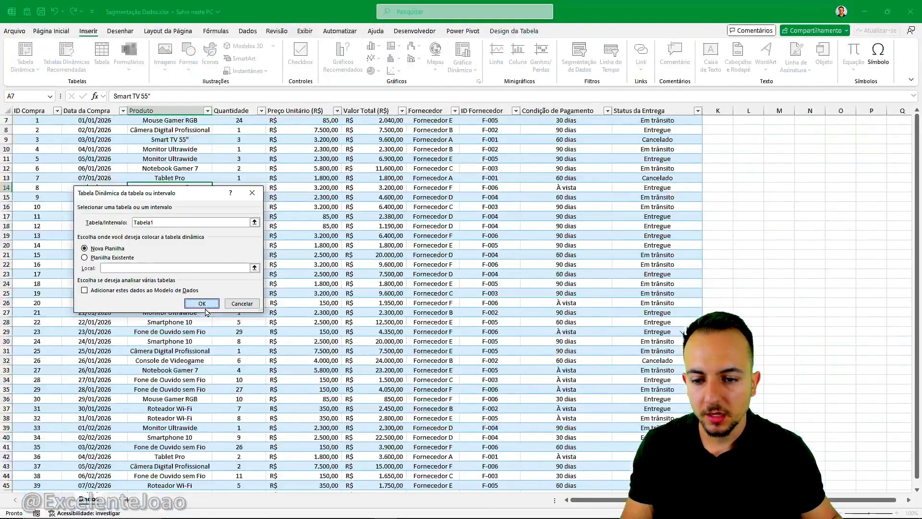
pyautogui.click(406, 349)
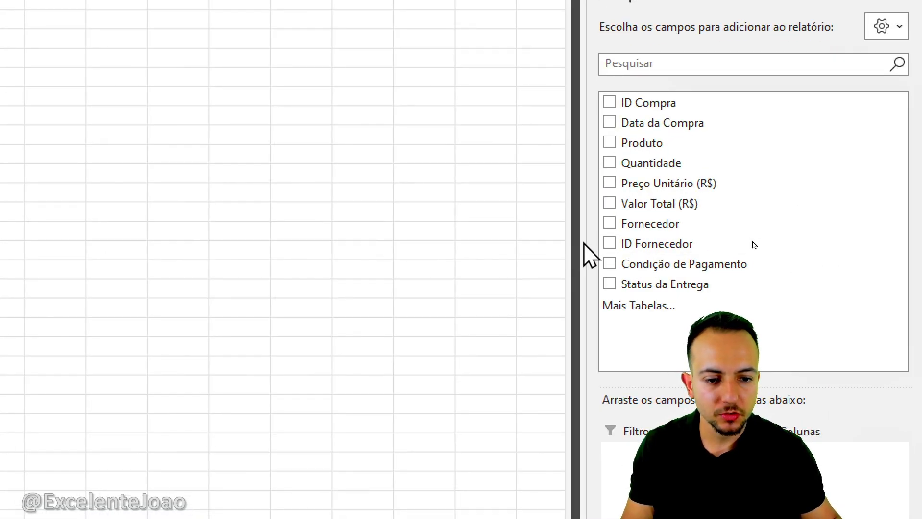
# Widen the pivot table field list and add the Data da Compra field to the row labels
pyautogui.moveTo(587, 242); pyautogui.dragTo(288, 262)
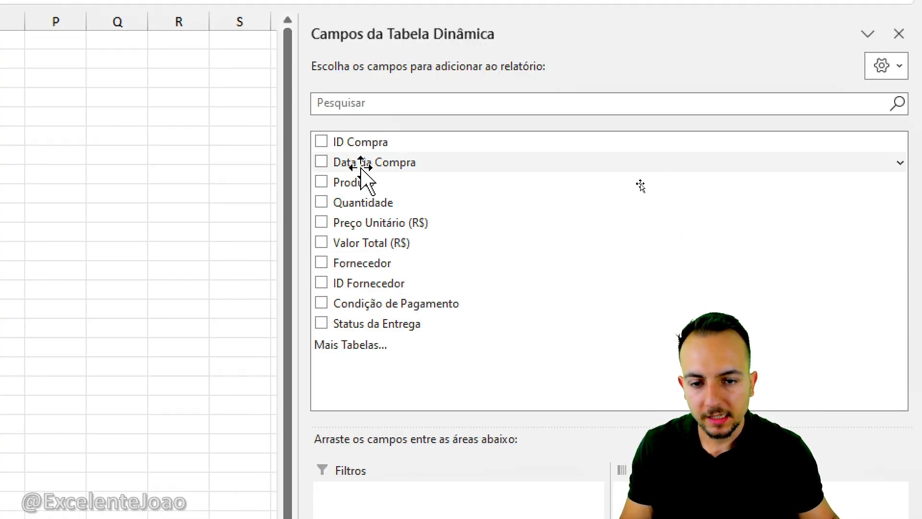
pyautogui.moveTo(355, 165); pyautogui.dragTo(447, 196)
pyautogui.moveTo(447, 458); pyautogui.dragTo(410, 518)
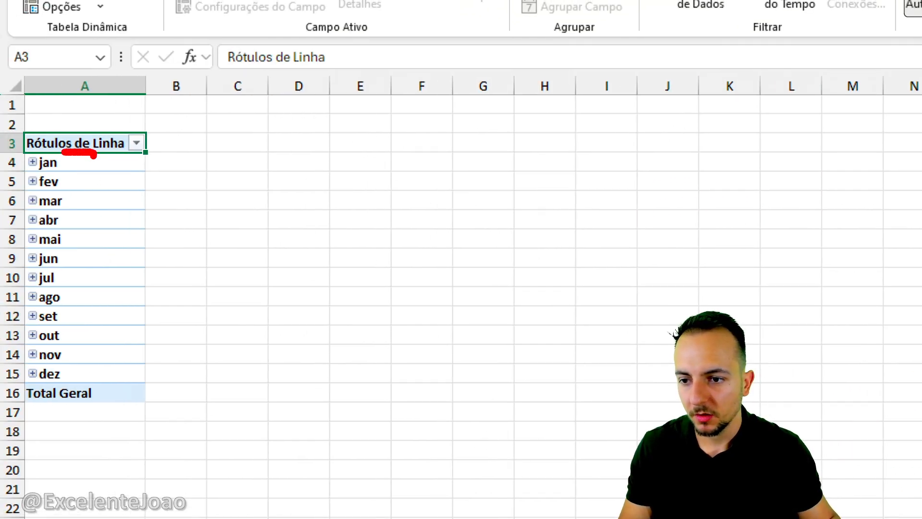
# Add the Valor Total (R$) field to the pivot table's values area
pyautogui.moveTo(93, 155); pyautogui.dragTo(88, 365)
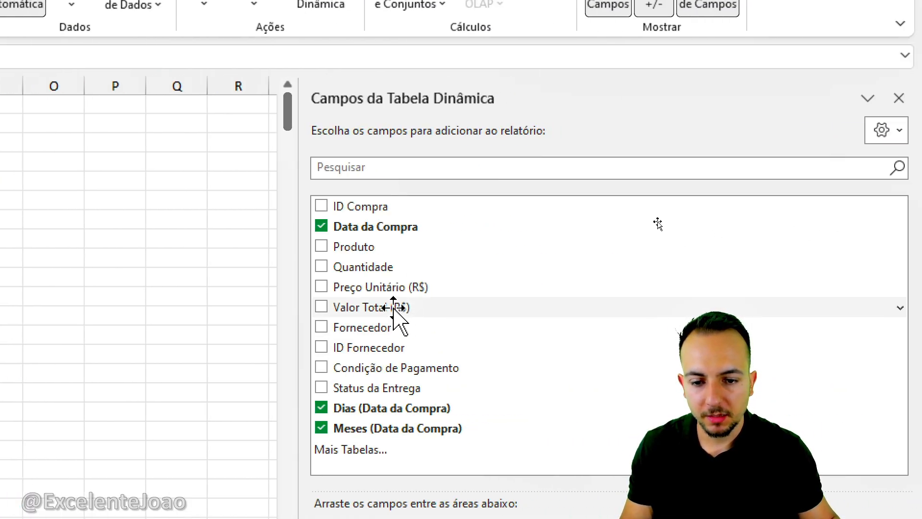
pyautogui.moveTo(385, 288)
pyautogui.mouseDown()
pyautogui.moveTo(427, 317)
pyautogui.moveTo(379, 290)
pyautogui.moveTo(360, 302)
pyautogui.moveTo(434, 306)
pyautogui.moveTo(601, 354)
pyautogui.moveTo(831, 518)
pyautogui.mouseUp()
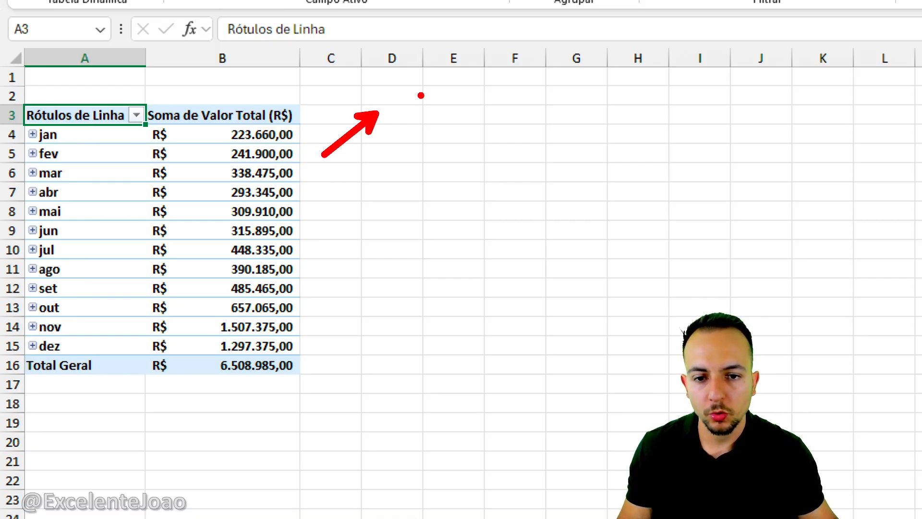
pyautogui.moveTo(416, 109)
pyautogui.mouseDown()
pyautogui.moveTo(420, 81)
pyautogui.moveTo(477, 118)
pyautogui.mouseUp()
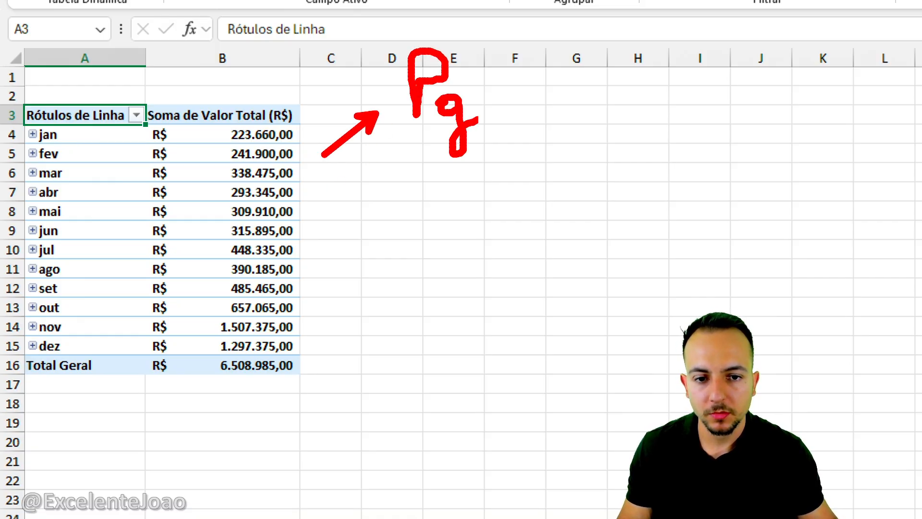
pyautogui.moveTo(318, 213)
pyautogui.mouseDown()
pyautogui.moveTo(390, 216)
pyautogui.moveTo(451, 193)
pyautogui.mouseUp()
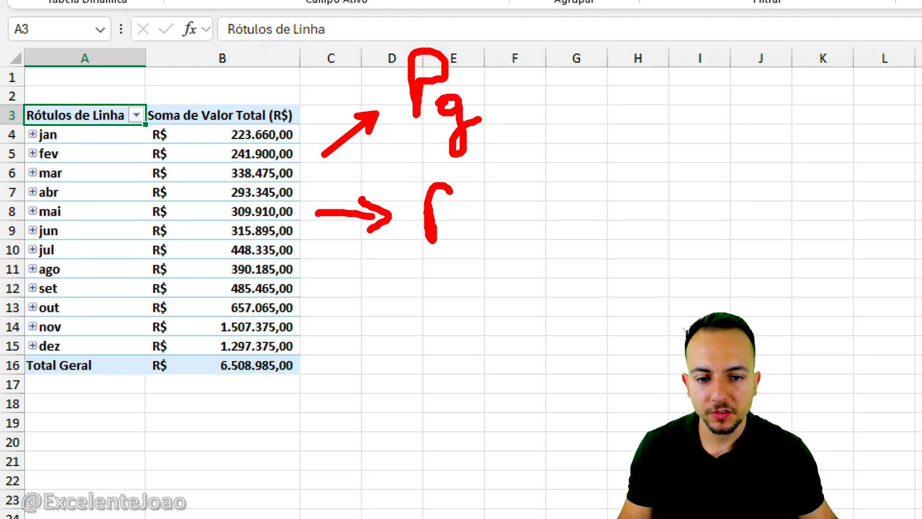
pyautogui.moveTo(343, 289); pyautogui.dragTo(411, 332)
pyautogui.moveTo(400, 306); pyautogui.dragTo(393, 350)
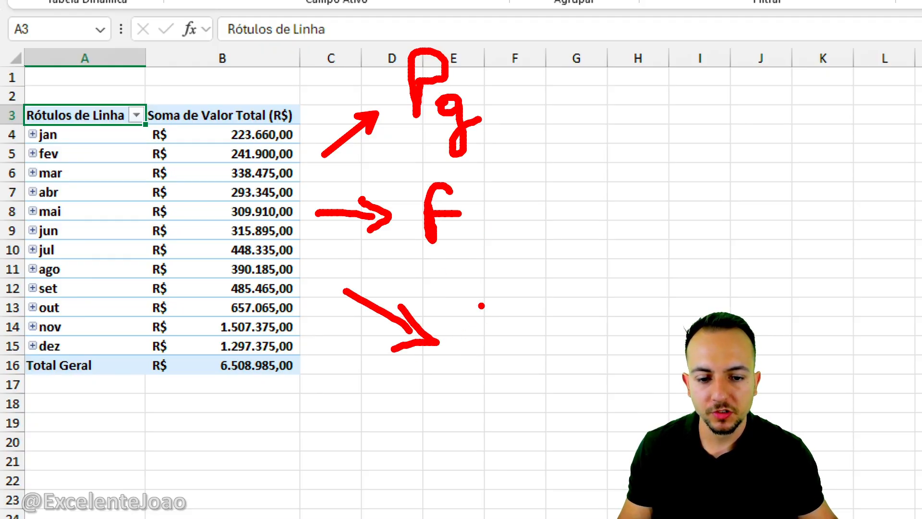
pyautogui.moveTo(481, 305); pyautogui.dragTo(510, 313)
pyautogui.press('Escape')
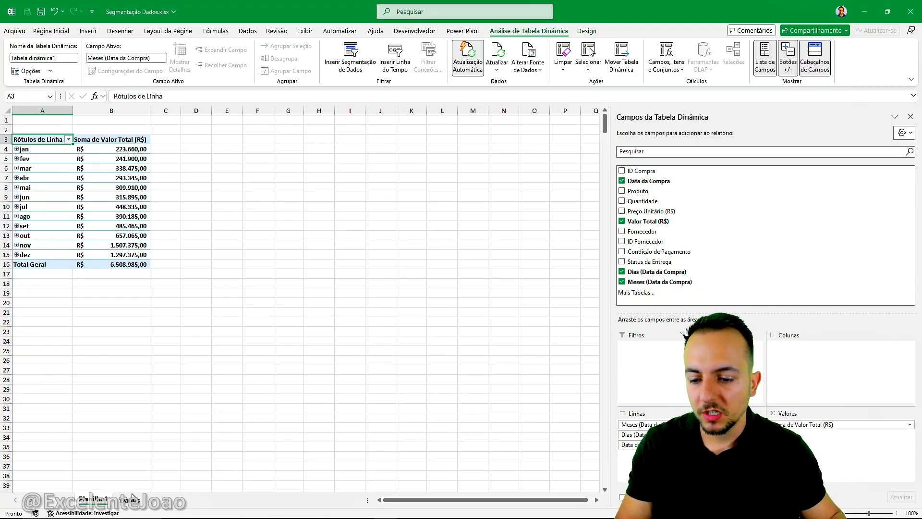
pyautogui.click(130, 500)
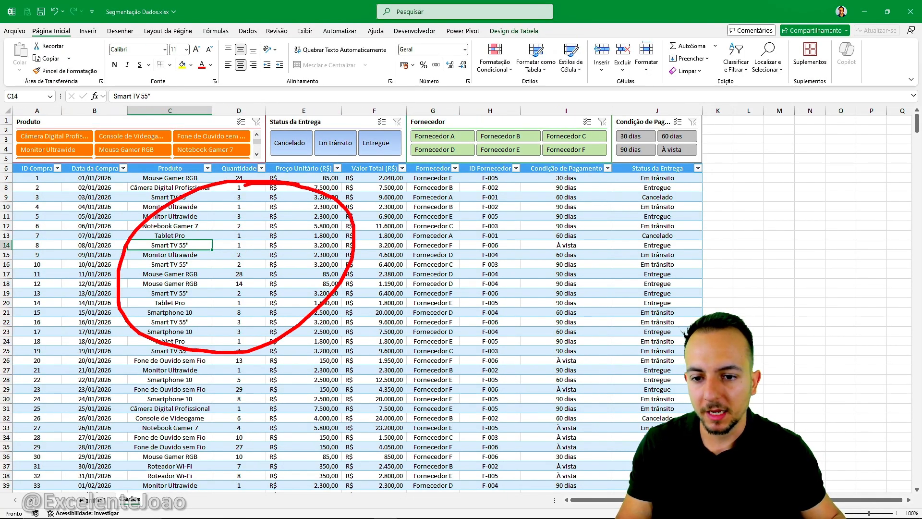
pyautogui.click(93, 499)
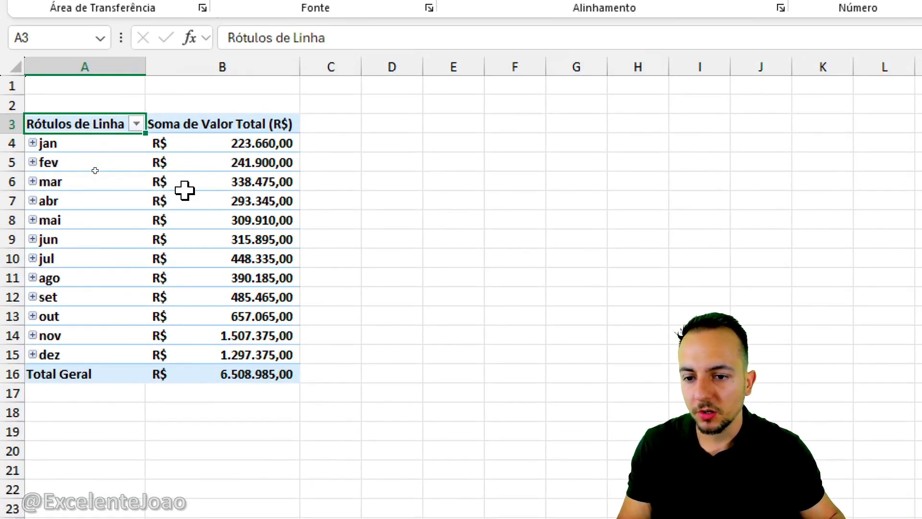
# Insert slicers for the Produto and Status da Entrega fields of the pivot table
pyautogui.click(100, 168)
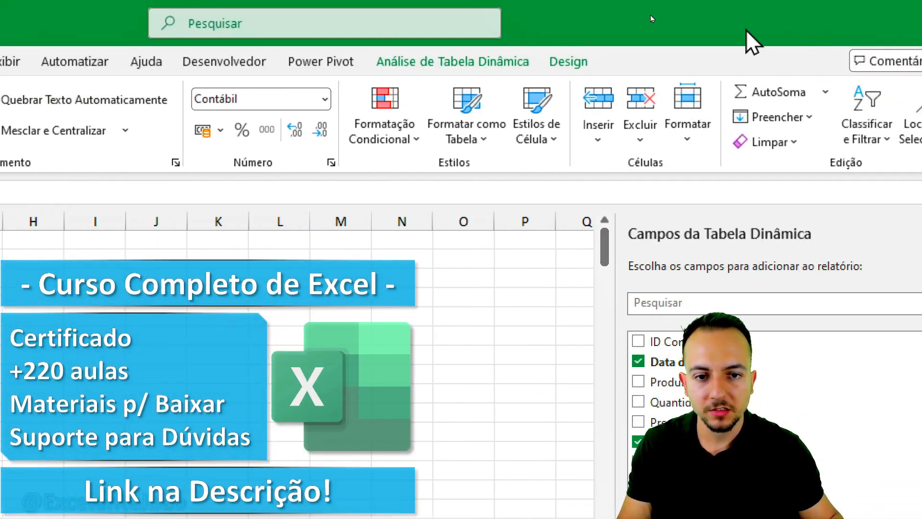
pyautogui.click(473, 72)
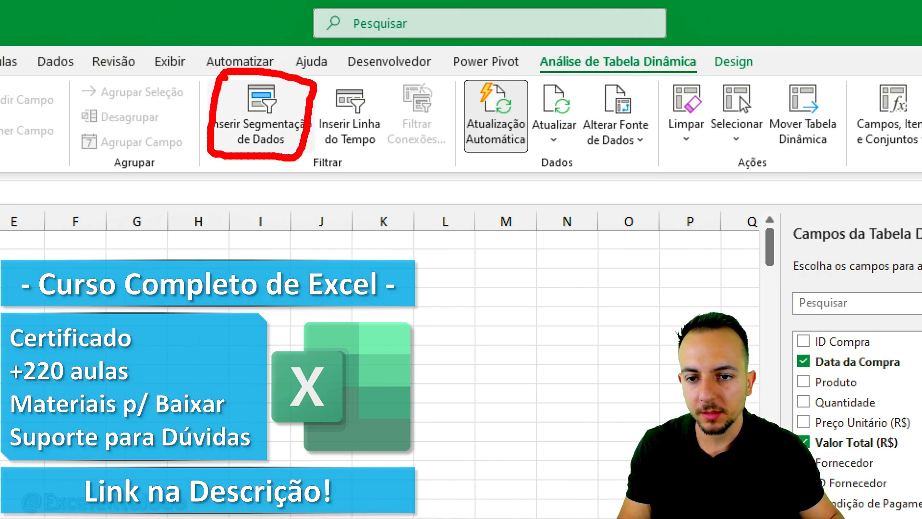
pyautogui.click(267, 108)
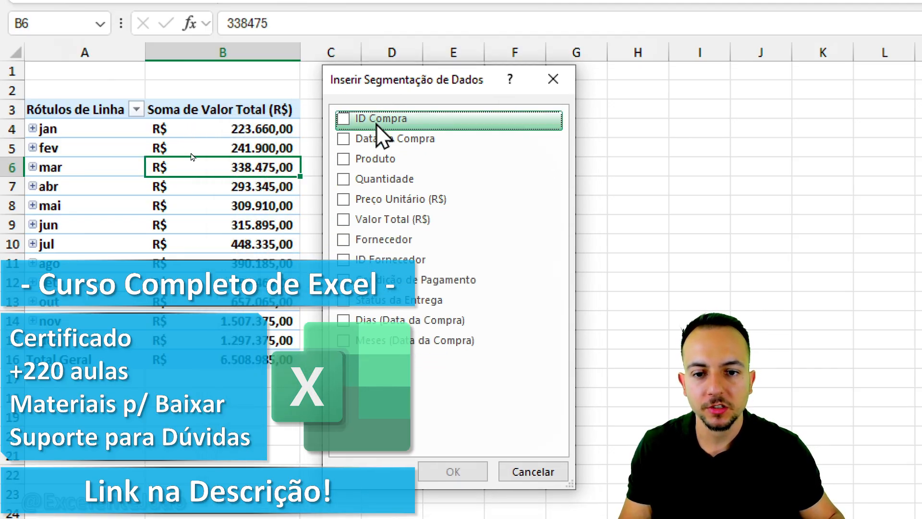
pyautogui.moveTo(395, 103)
pyautogui.mouseDown()
pyautogui.moveTo(312, 235)
pyautogui.moveTo(515, 370)
pyautogui.moveTo(532, 126)
pyautogui.moveTo(385, 102)
pyautogui.mouseUp()
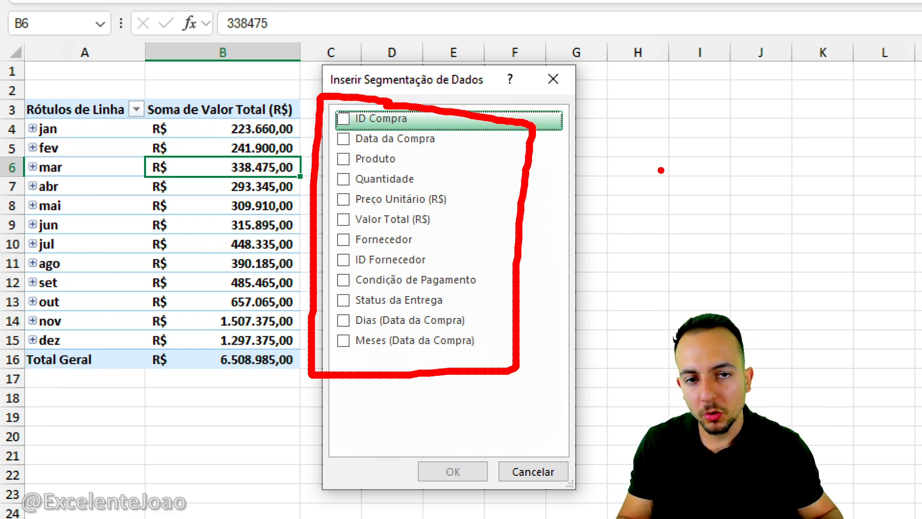
pyautogui.press('Escape')
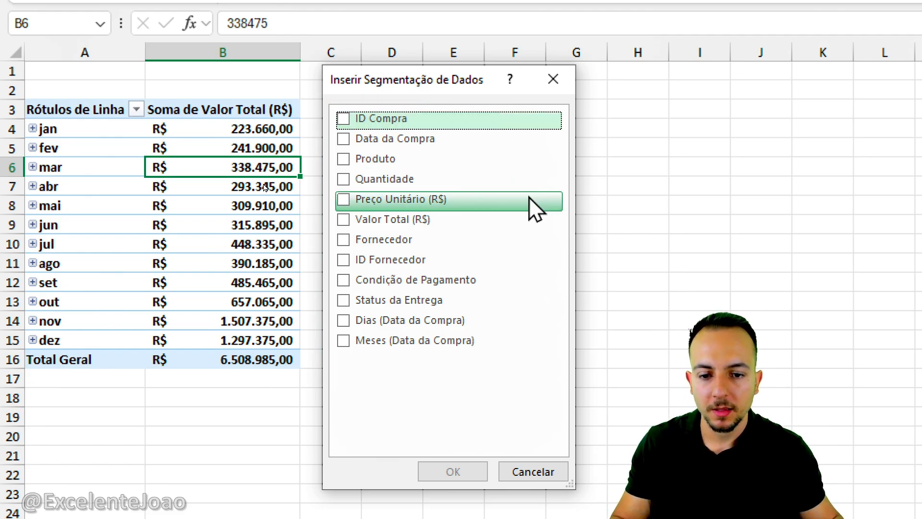
pyautogui.click(343, 161)
pyautogui.click(344, 301)
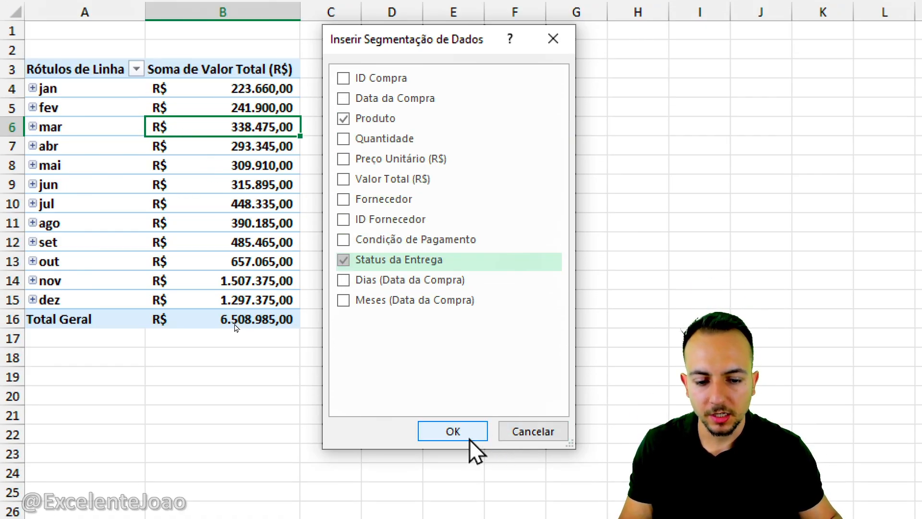
pyautogui.click(466, 473)
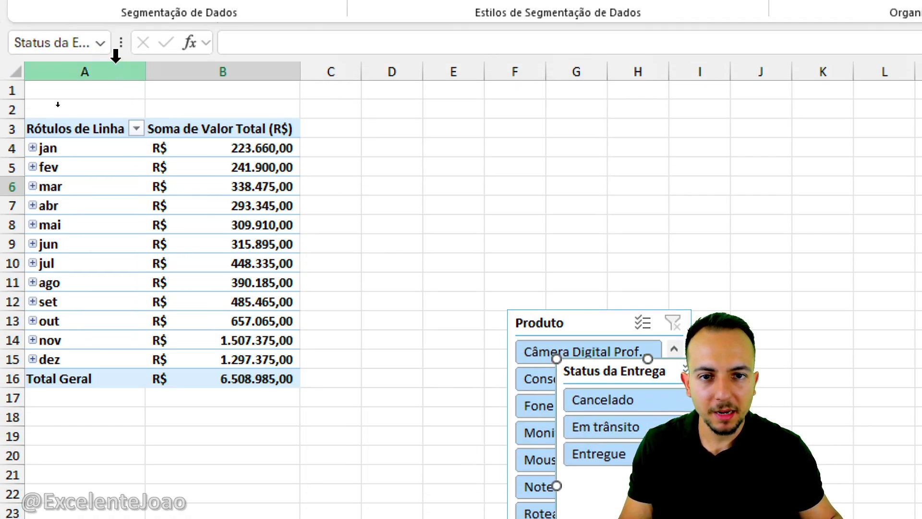
# Place the Produto slicer beside the pivot table at D2, widen it to the end of column G and lengthen it to about row 23
pyautogui.moveTo(538, 264); pyautogui.dragTo(388, 62)
pyautogui.moveTo(388, 124); pyautogui.dragTo(393, 116)
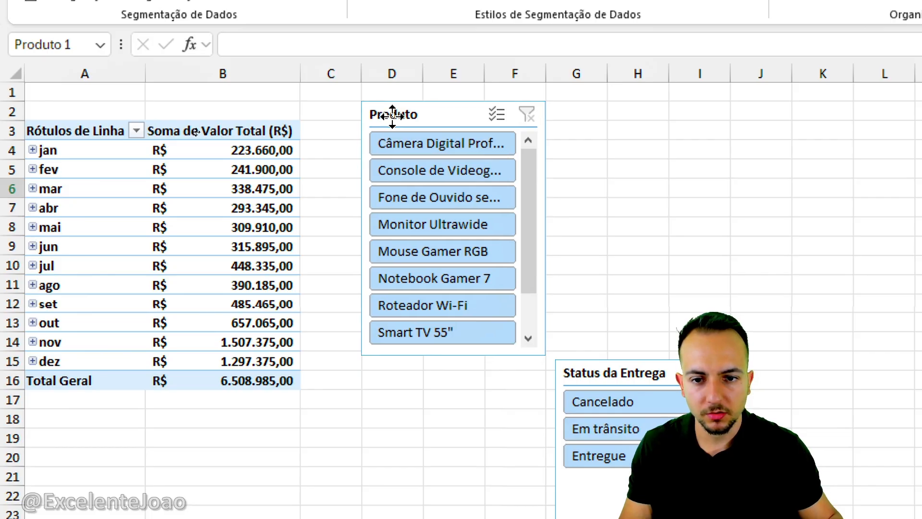
pyautogui.moveTo(547, 234); pyautogui.dragTo(608, 234)
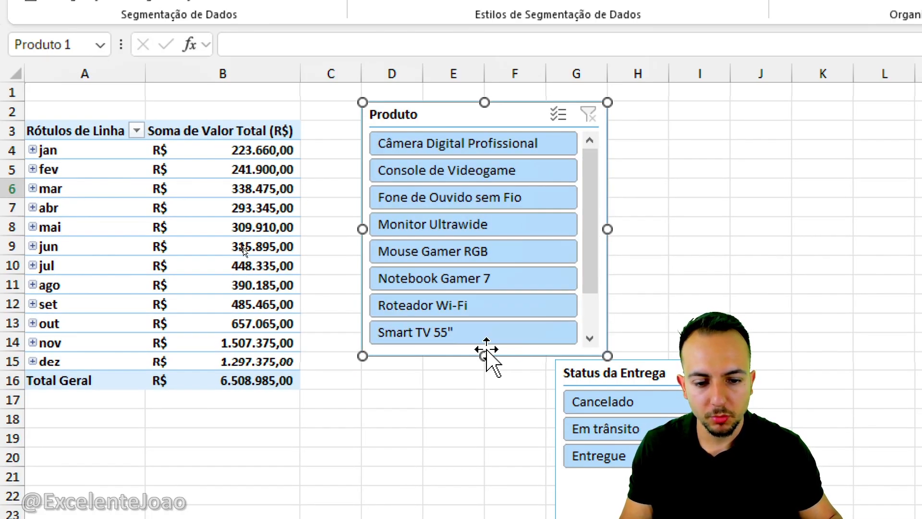
pyautogui.moveTo(485, 356); pyautogui.dragTo(473, 518)
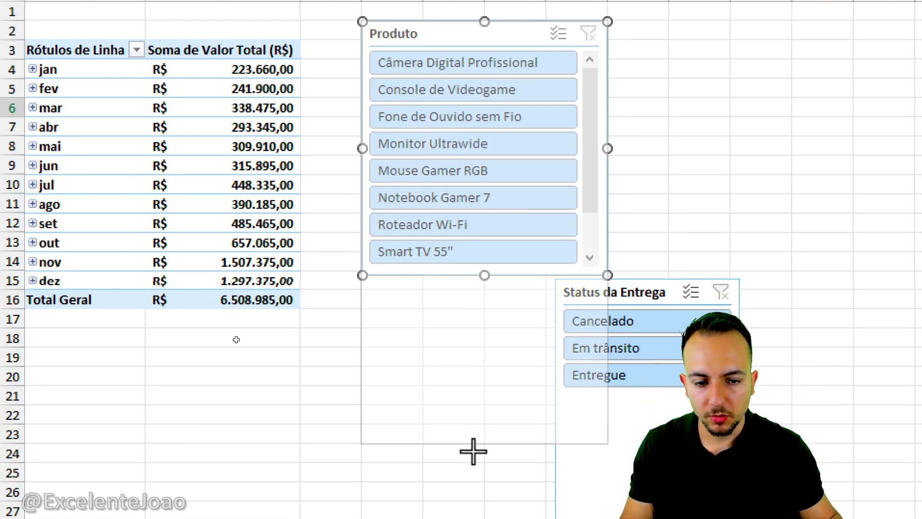
pyautogui.moveTo(473, 451); pyautogui.dragTo(473, 450)
# Align the Status da Entrega slicer against the Produto slicer at H2 and shorten it to row 8
pyautogui.moveTo(626, 294); pyautogui.dragTo(700, 27)
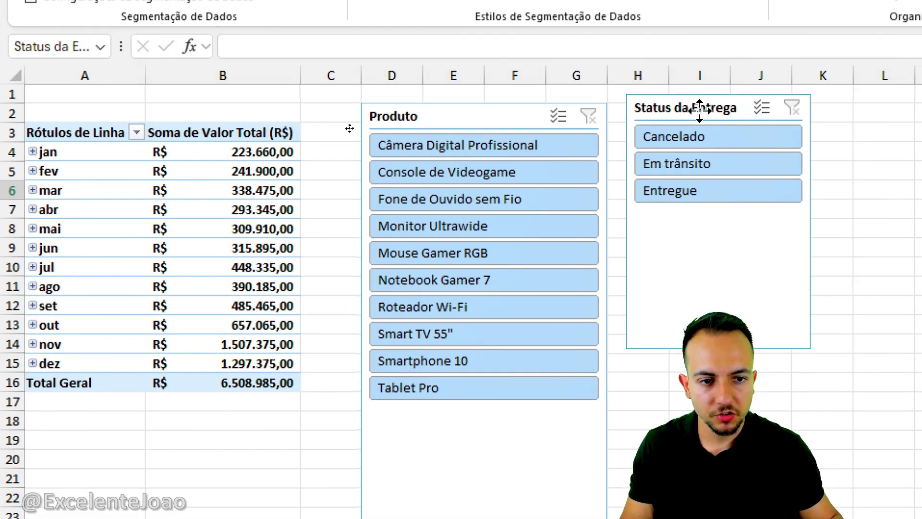
pyautogui.moveTo(700, 109); pyautogui.dragTo(682, 119)
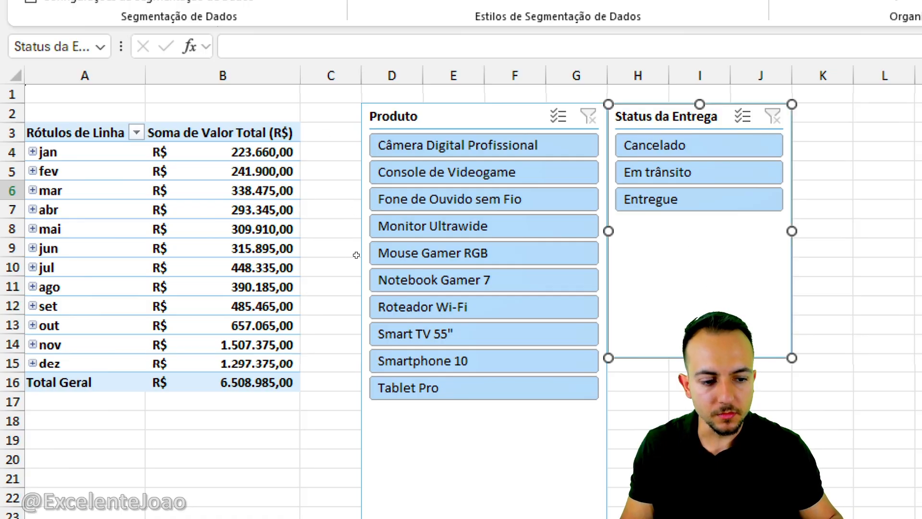
pyautogui.moveTo(700, 358); pyautogui.dragTo(706, 238)
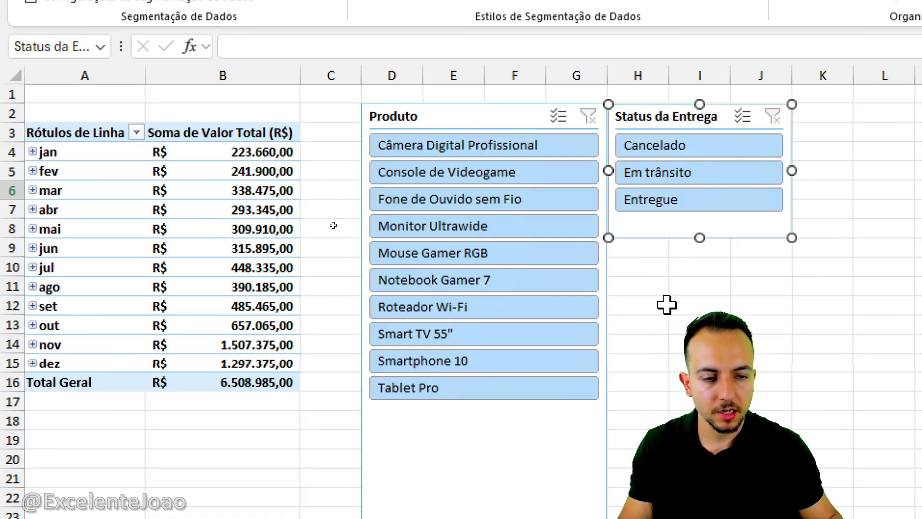
pyautogui.press('Escape')
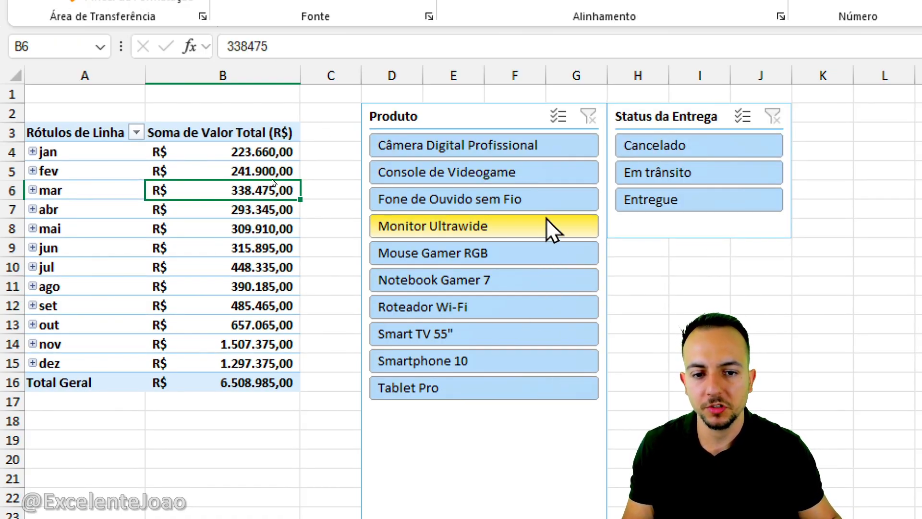
# Filter the pivot table with the slicers to the product Fone de Ouvido sem Fio and the delivery status Cancelado
pyautogui.click(452, 205)
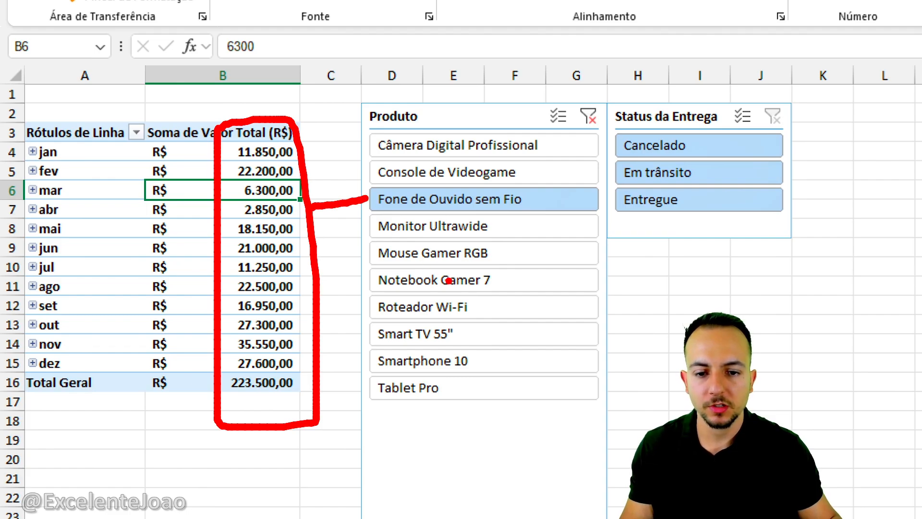
pyautogui.click(691, 150)
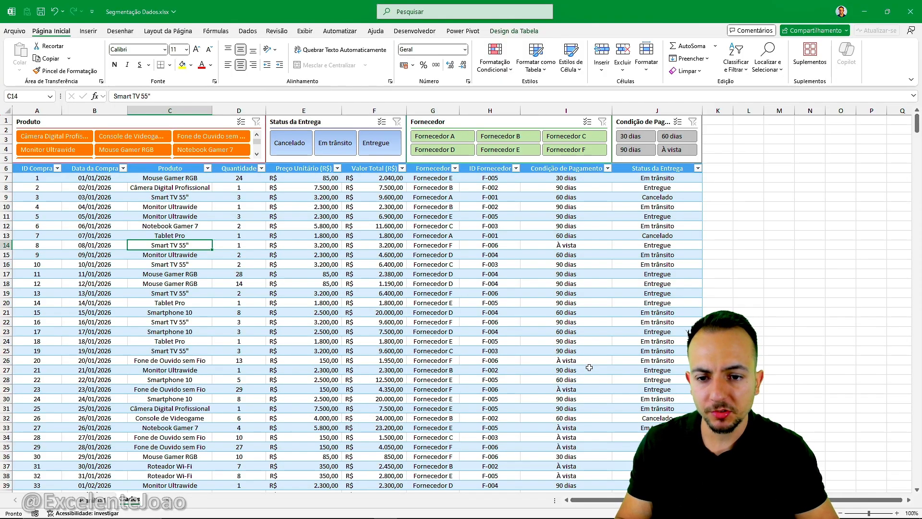
# Insert a line chart from the Valor Total (R$) column of the purchases table
pyautogui.scroll(-8, 191, 262)
pyautogui.scroll(8, 208, 243)
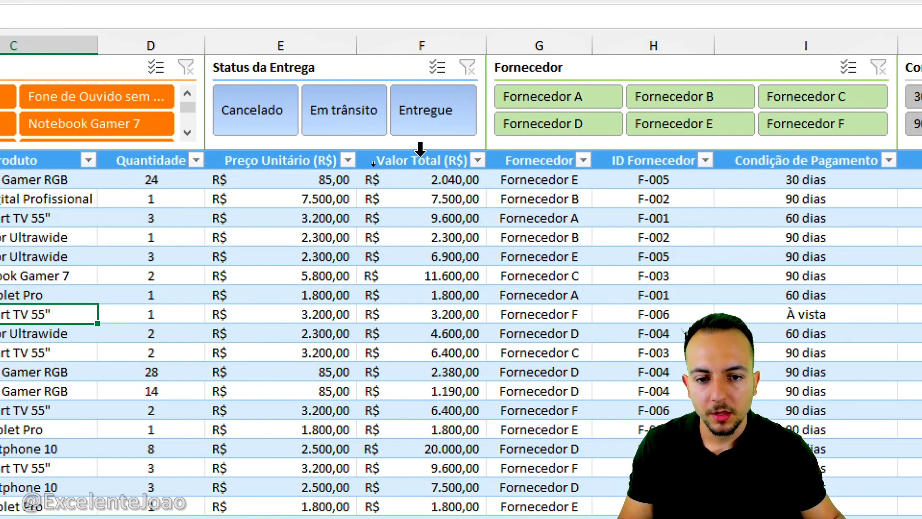
pyautogui.click(424, 149)
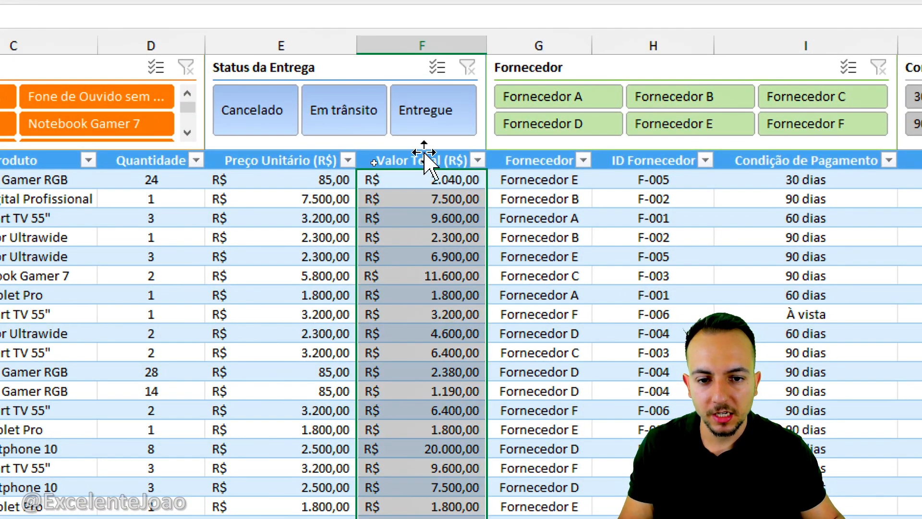
pyautogui.click(305, 148)
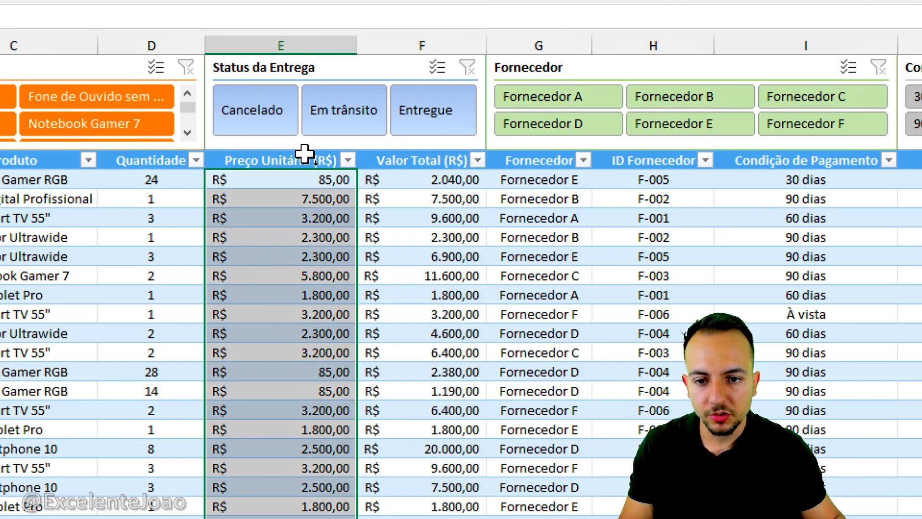
pyautogui.click(387, 149)
pyautogui.scroll(-5, 401, 286)
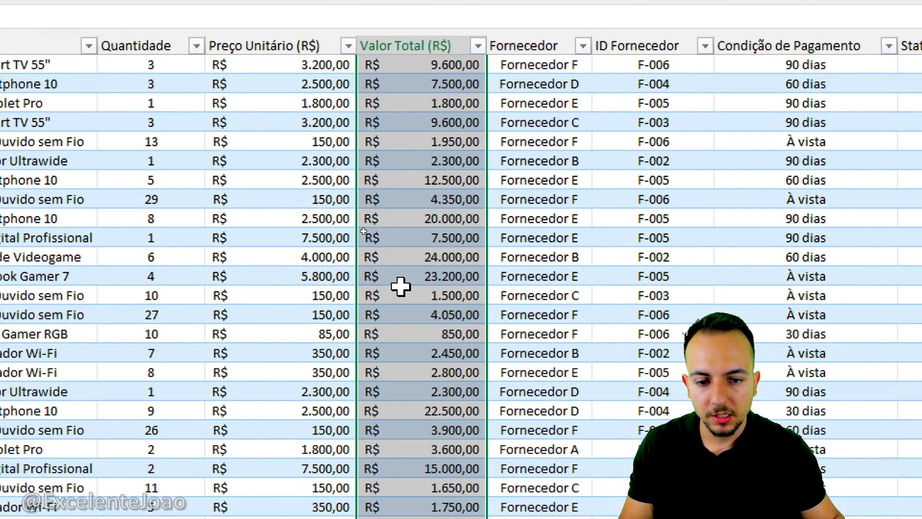
pyautogui.scroll(5, 407, 267)
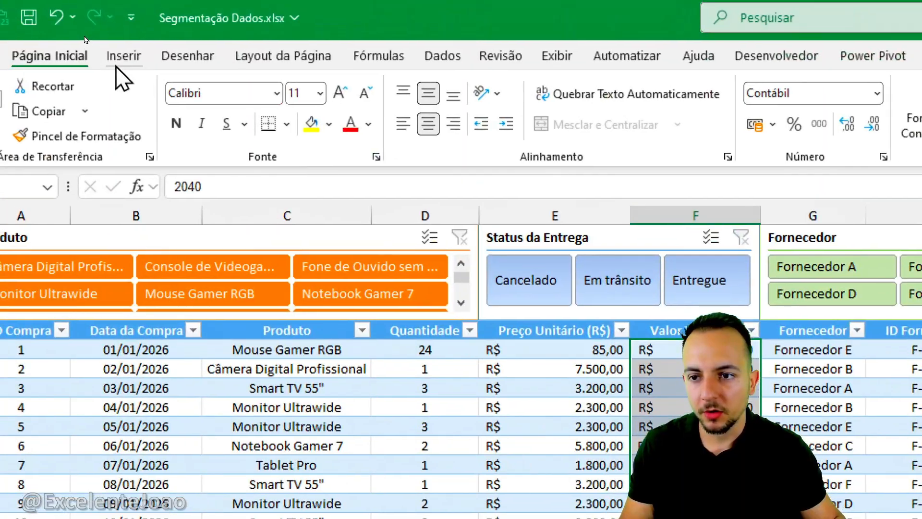
pyautogui.click(86, 34)
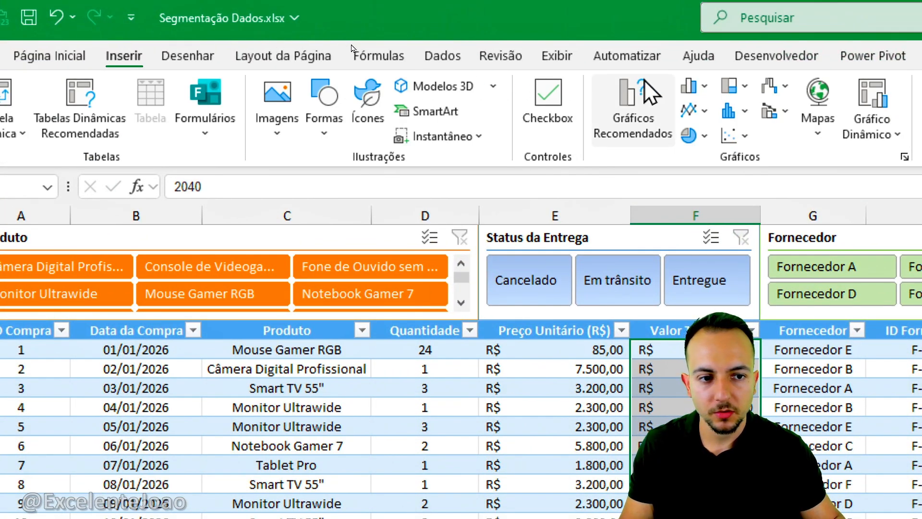
pyautogui.click(691, 110)
pyautogui.click(710, 170)
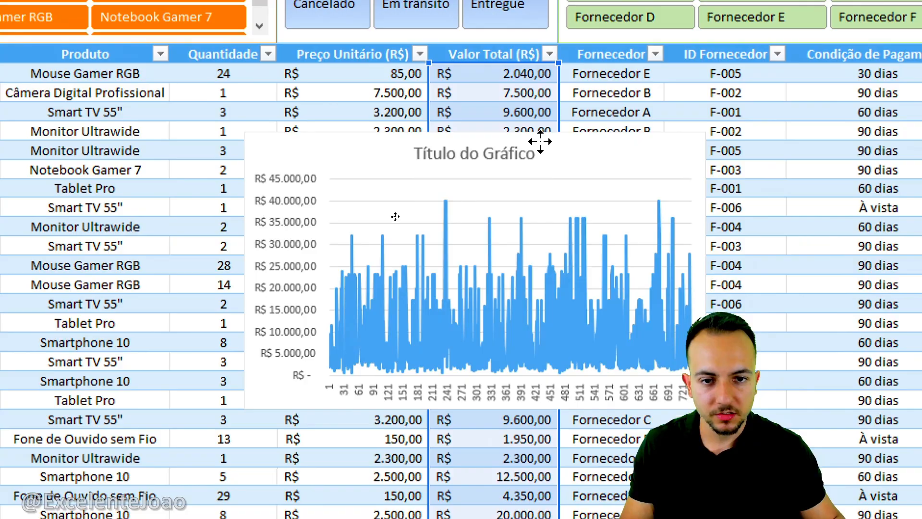
# Move the line chart over the table at about row 11 and widen it to span from column C to the start of column I
pyautogui.moveTo(540, 142); pyautogui.dragTo(520, 160)
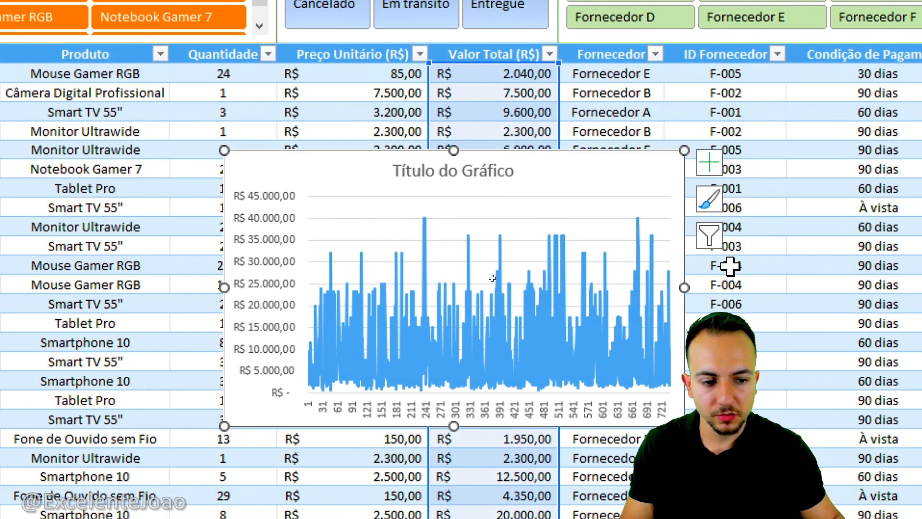
pyautogui.moveTo(684, 287); pyautogui.dragTo(838, 287)
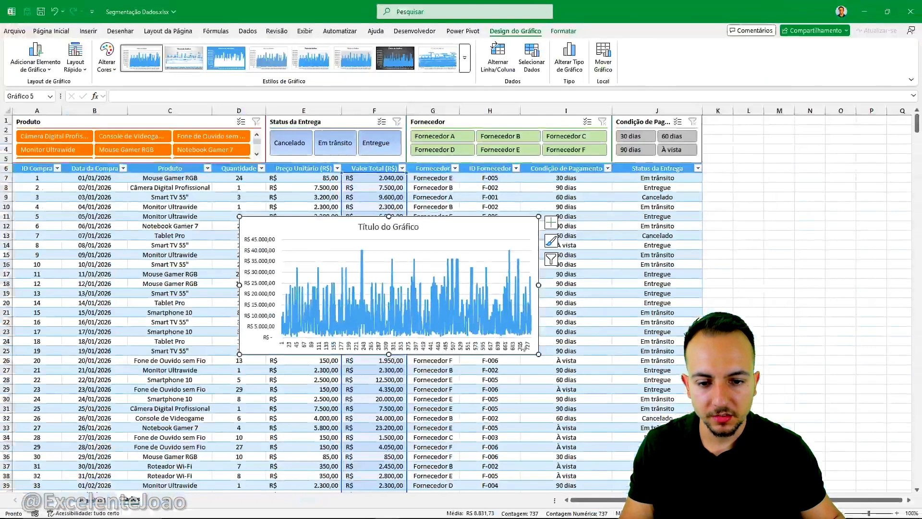
pyautogui.click(551, 223)
pyautogui.press('Escape')
pyautogui.press('Escape')
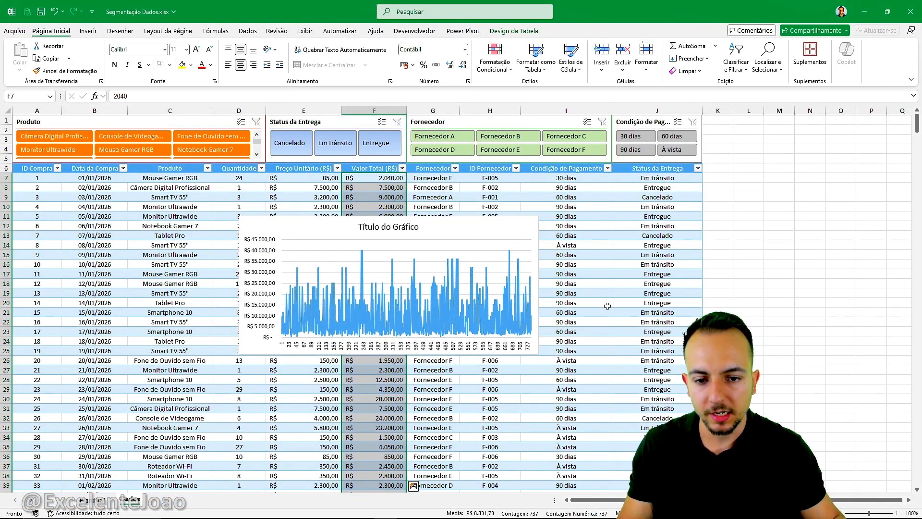
pyautogui.moveTo(481, 233); pyautogui.dragTo(467, 234)
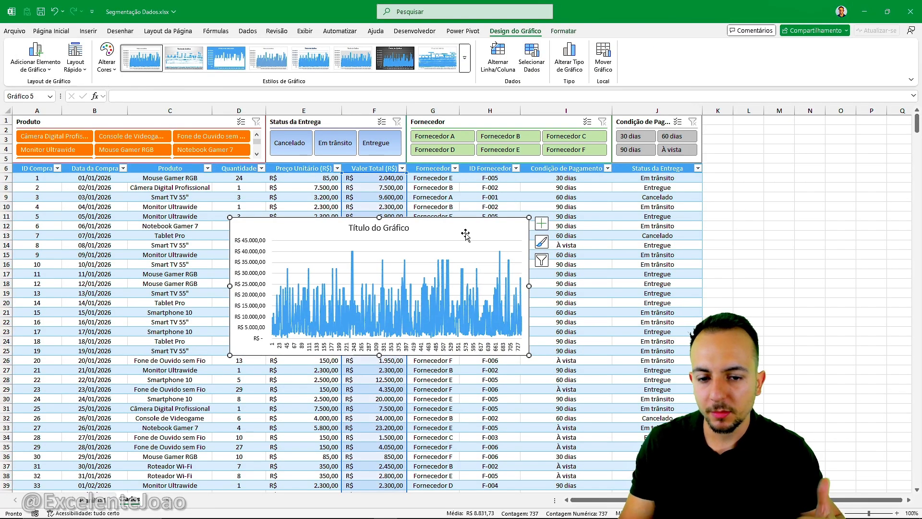
# Filter the purchases table to the delivery status Em trânsito and move the line chart beside the table from column K, making it taller
pyautogui.press('Escape')
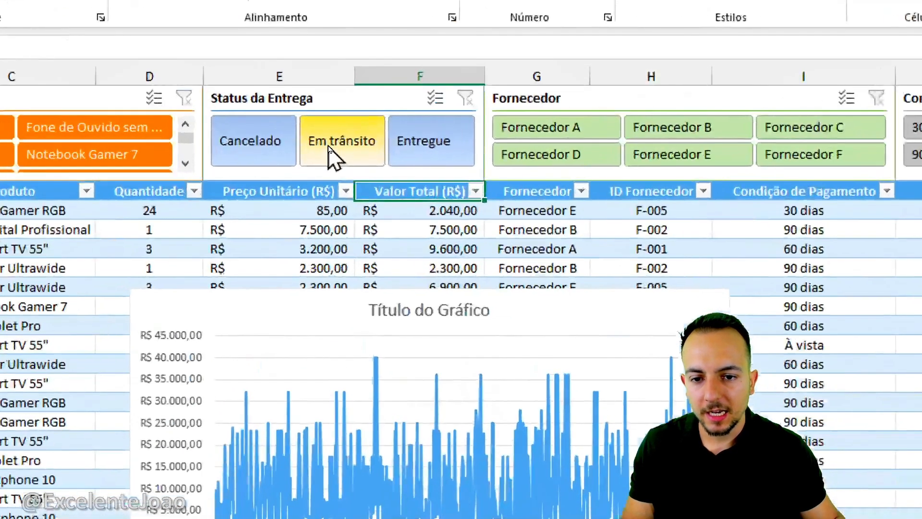
pyautogui.click(330, 147)
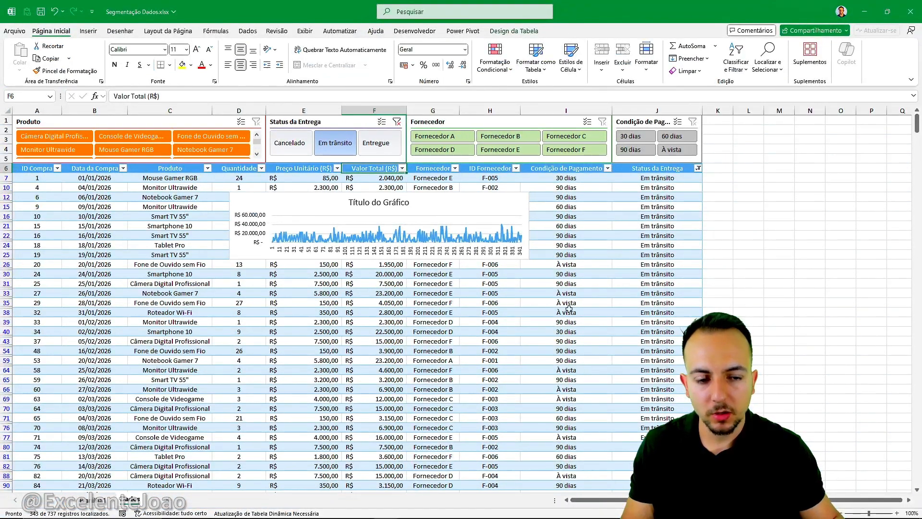
pyautogui.moveTo(374, 206)
pyautogui.mouseDown()
pyautogui.moveTo(360, 206)
pyautogui.moveTo(681, 201)
pyautogui.moveTo(772, 173)
pyautogui.moveTo(790, 150)
pyautogui.moveTo(774, 130)
pyautogui.mouseUp()
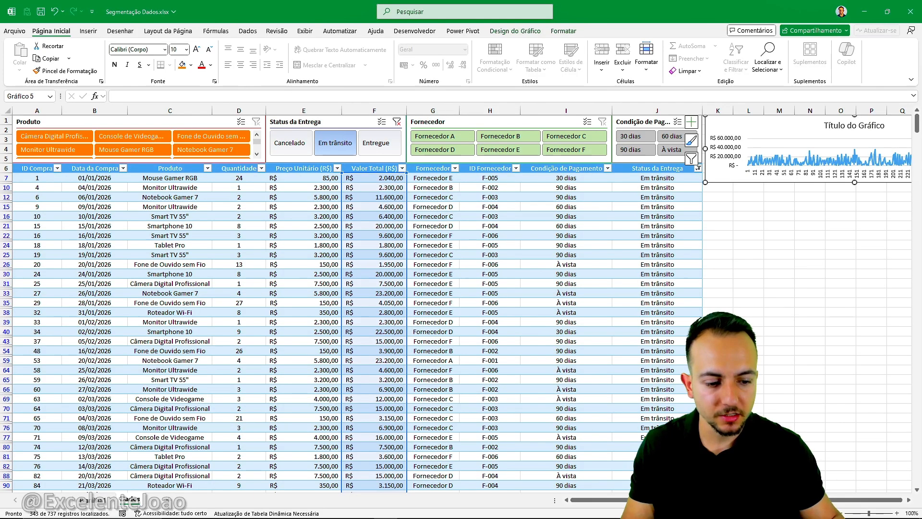
pyautogui.click(907, 500)
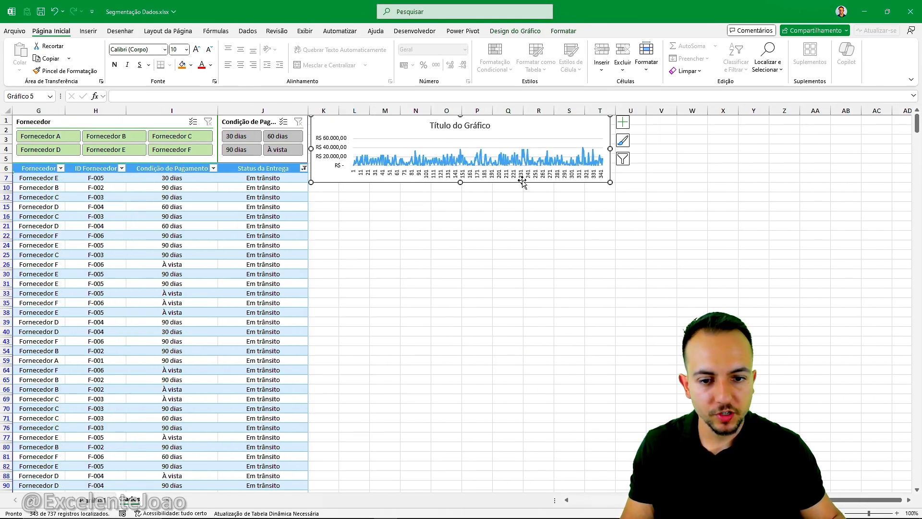
pyautogui.hotkey('ctrl', '4')
pyautogui.moveTo(412, 189); pyautogui.dragTo(413, 237)
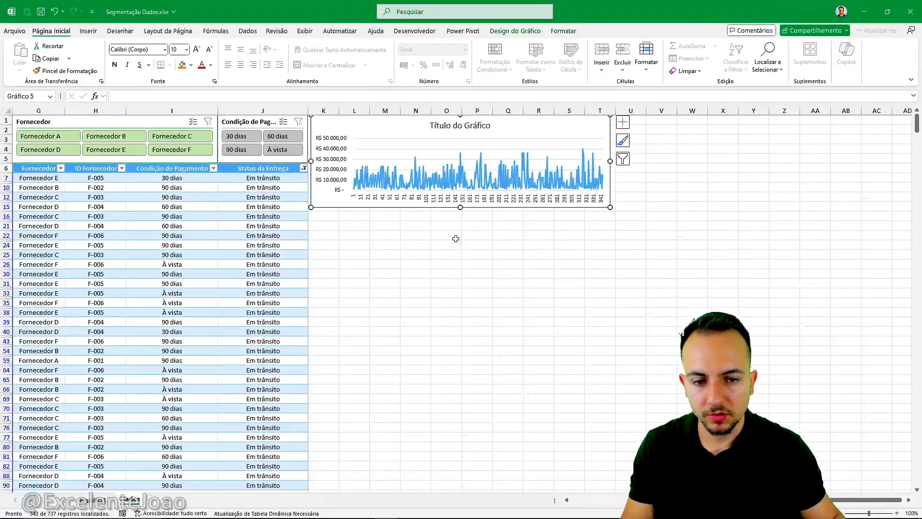
pyautogui.click(456, 240)
pyautogui.hscroll(-5, 260, 153)
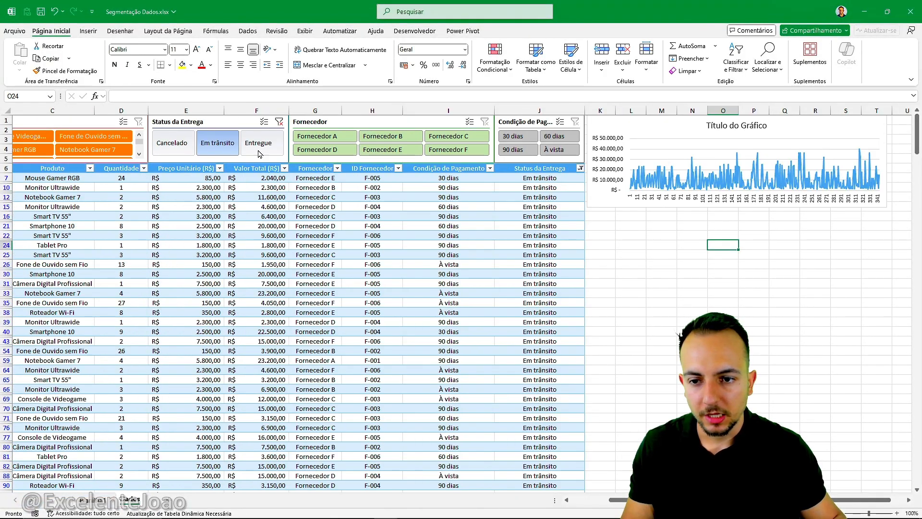
# Clear the Status da Entrega filter, try Cancelado, Entregue and Em trânsito in turn on the table and line chart, and clear it again
pyautogui.click(279, 124)
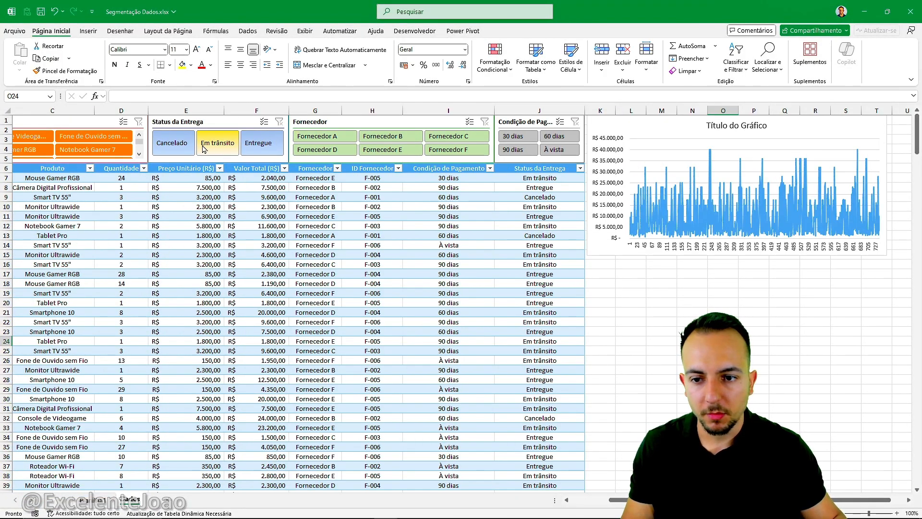
pyautogui.click(172, 142)
pyautogui.click(265, 153)
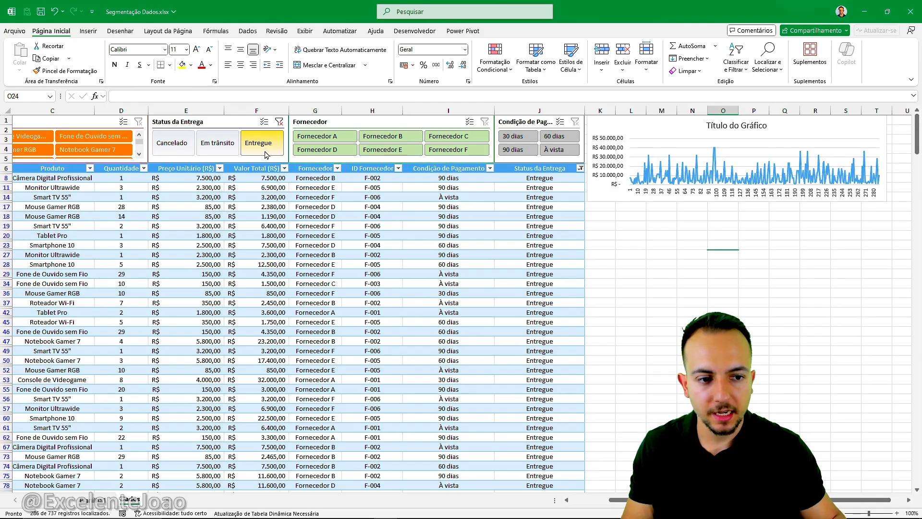
pyautogui.click(231, 153)
pyautogui.click(191, 152)
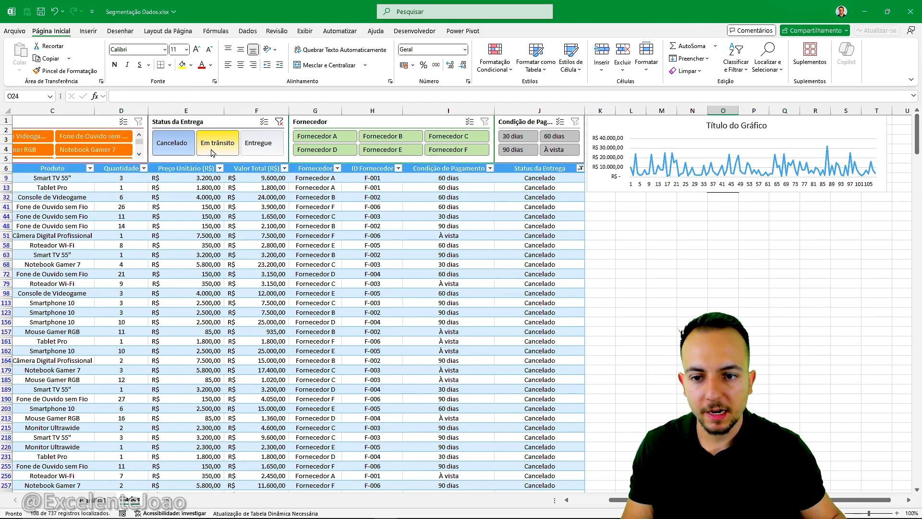
pyautogui.click(217, 149)
pyautogui.click(259, 150)
pyautogui.click(279, 121)
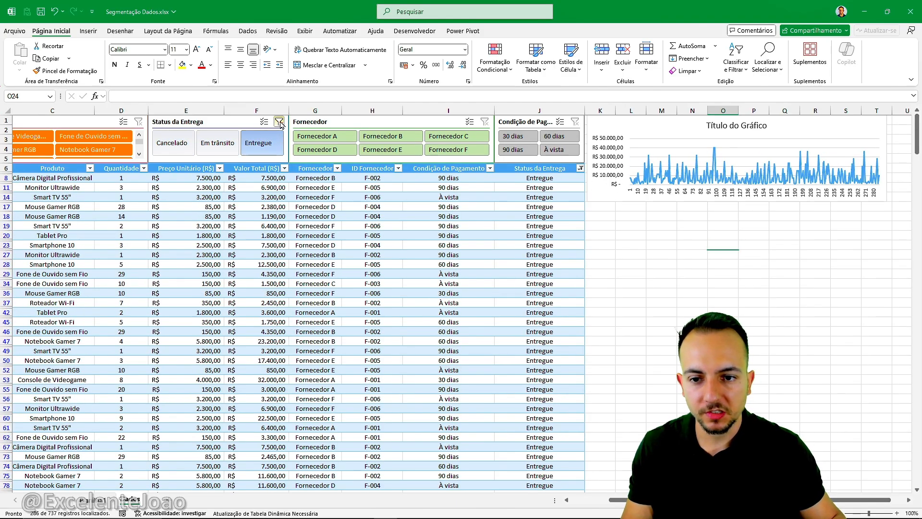
# Try individual suppliers in the Fornecedor slicer, including Fornecedor A, C and E, on the table and line chart, and clear the filter
pyautogui.click(343, 138)
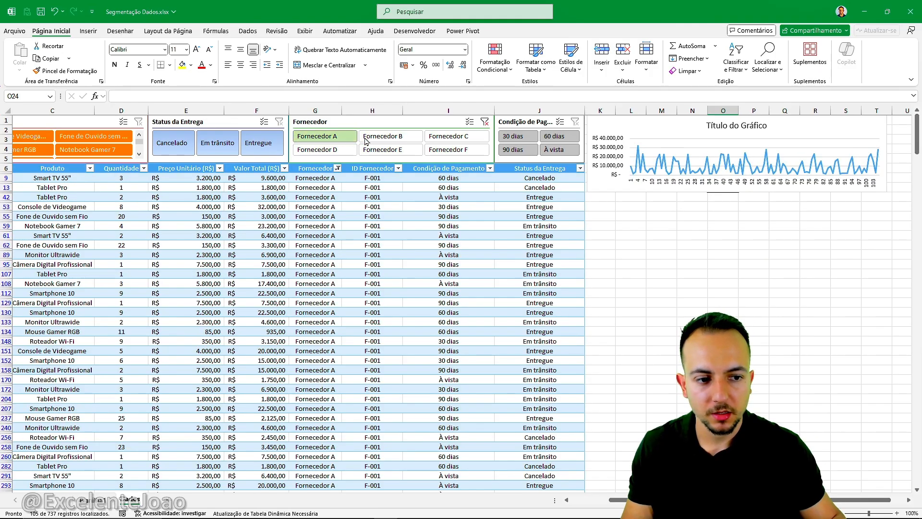
pyautogui.click(384, 138)
pyautogui.click(446, 140)
pyautogui.click(446, 149)
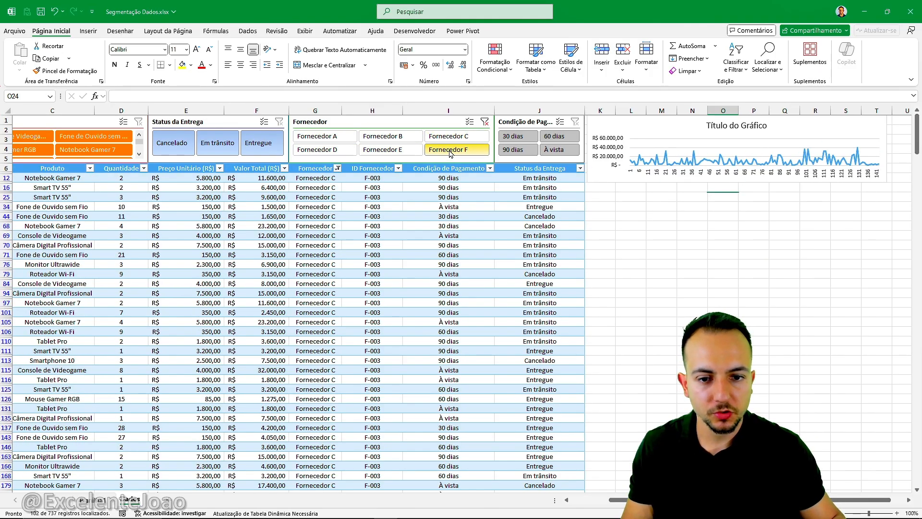
pyautogui.click(391, 149)
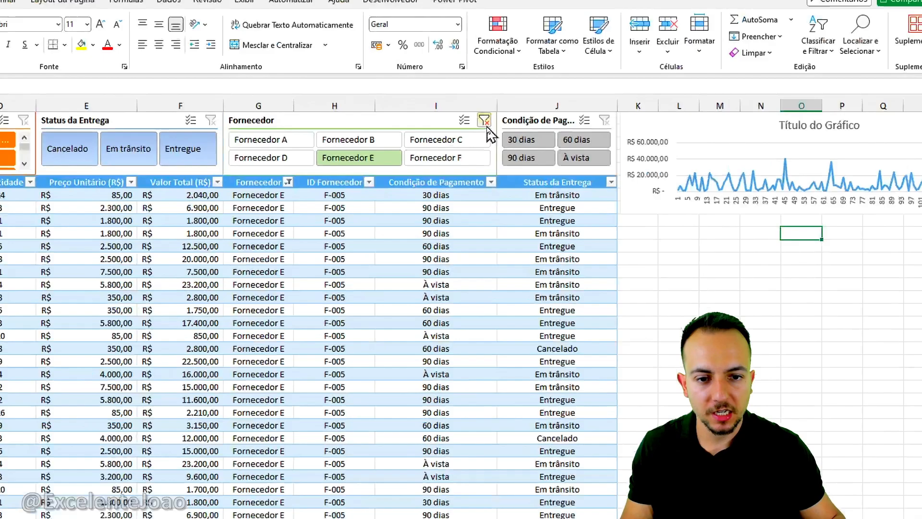
pyautogui.click(485, 119)
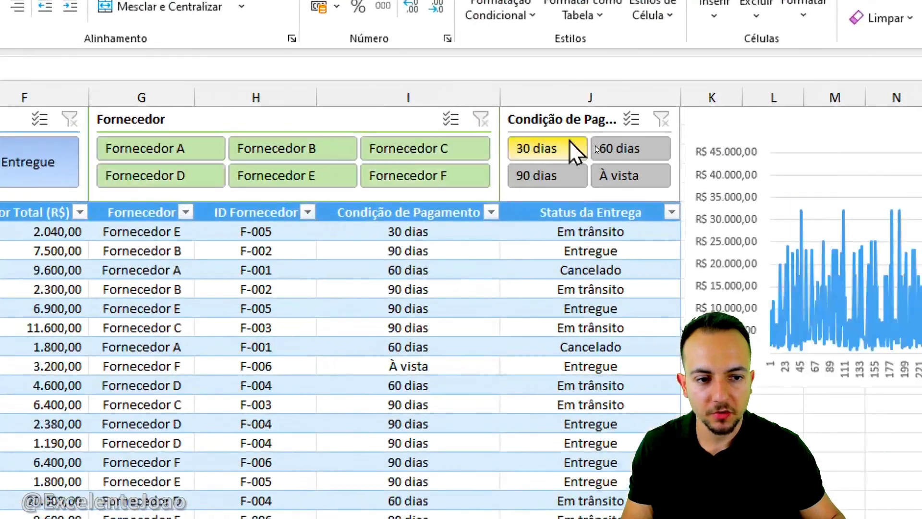
# Try the payment terms 30 dias, 90 dias, À vista and 60 dias on the table and line chart, and clear the Condição de Pagamento filter
pyautogui.click(521, 139)
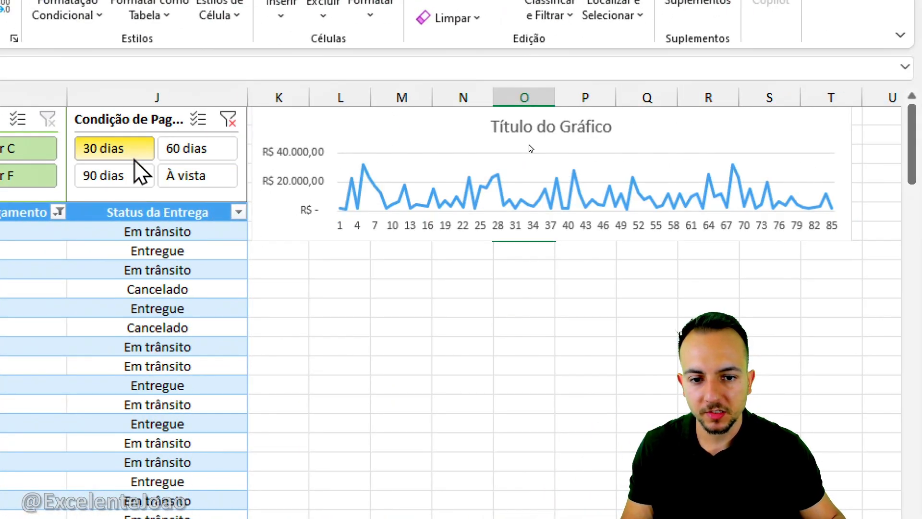
pyautogui.click(136, 175)
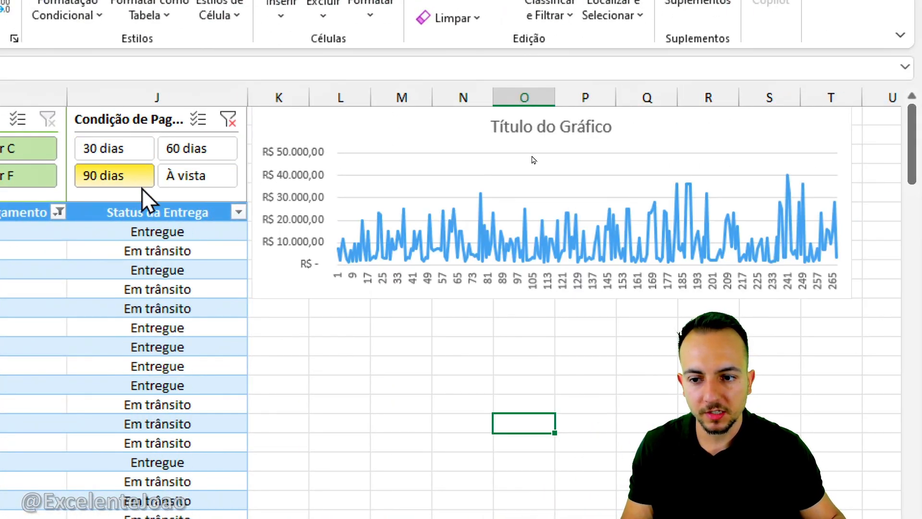
pyautogui.click(185, 177)
pyautogui.click(204, 149)
pyautogui.click(138, 152)
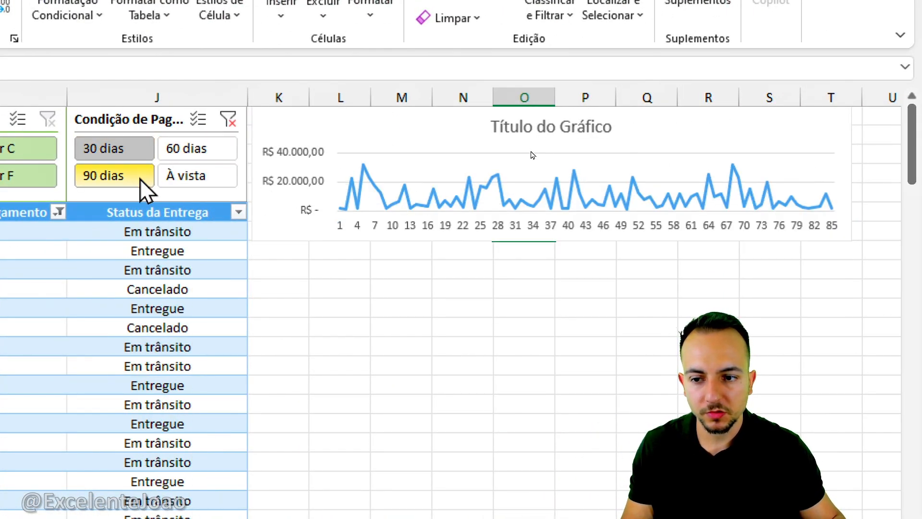
pyautogui.click(139, 176)
pyautogui.click(180, 179)
pyautogui.click(141, 157)
pyautogui.click(180, 184)
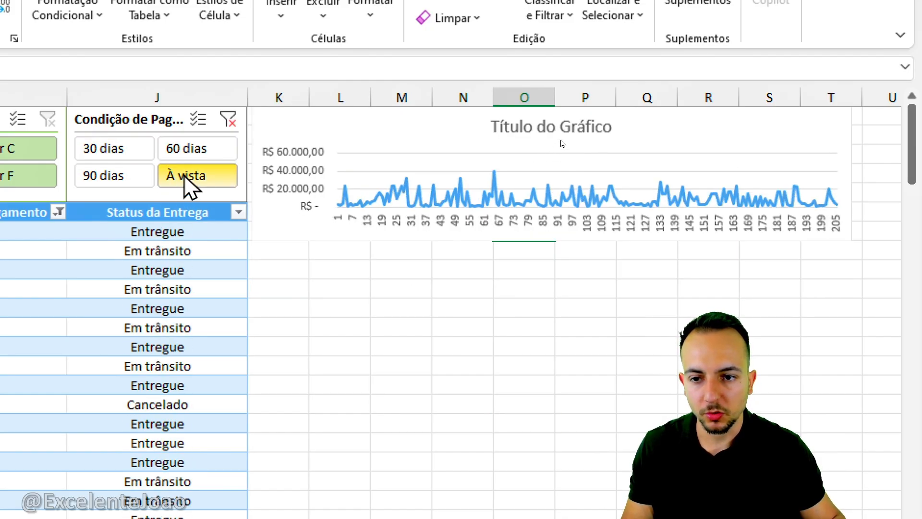
pyautogui.click(228, 119)
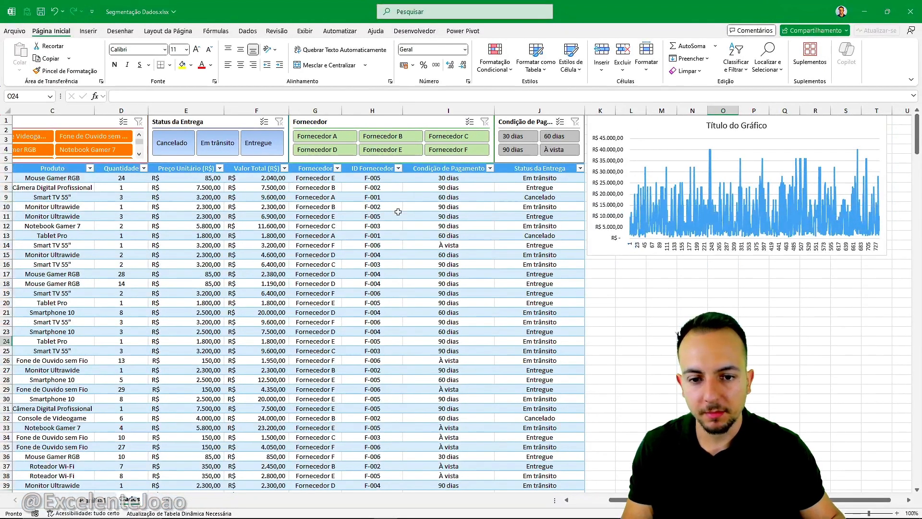
pyautogui.moveTo(356, 162); pyautogui.dragTo(448, 271)
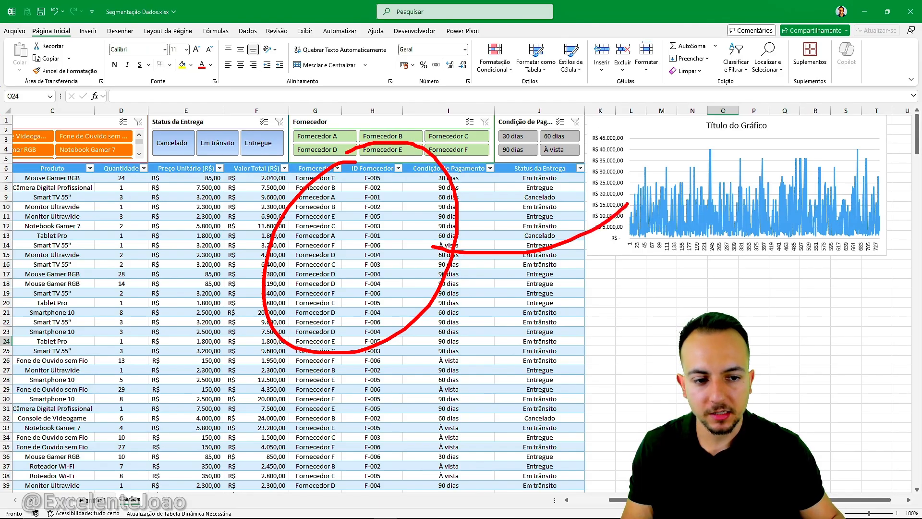
pyautogui.press('Escape')
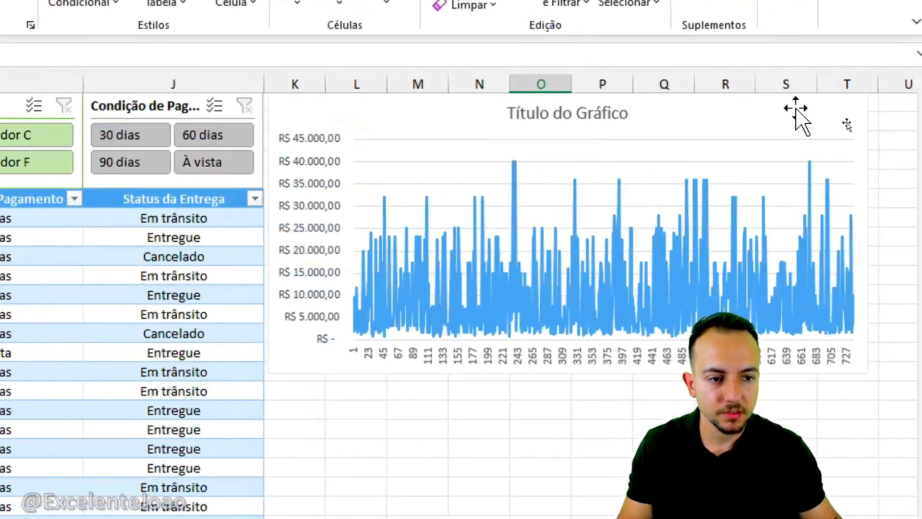
pyautogui.click(830, 130)
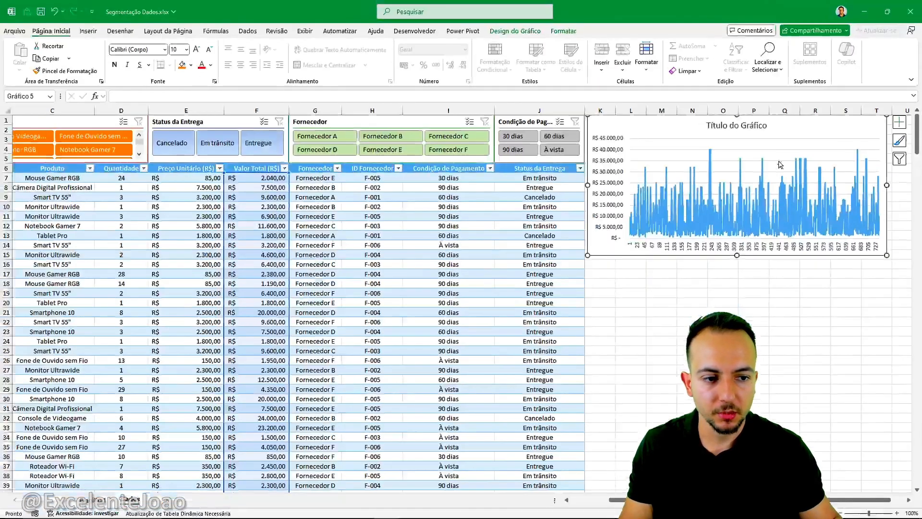
pyautogui.click(893, 106)
pyautogui.press('Escape')
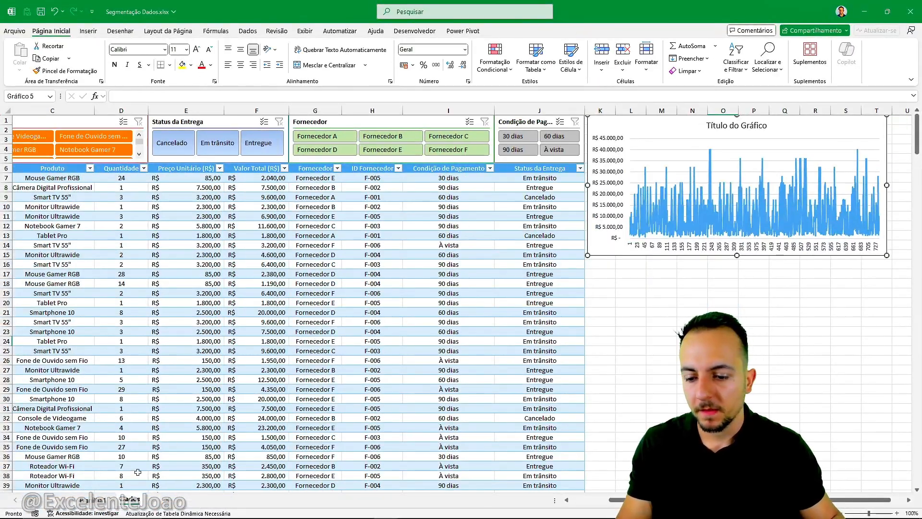
# Insert a 2D clustered column chart from the monthly pivot table of total values
pyautogui.click(102, 502)
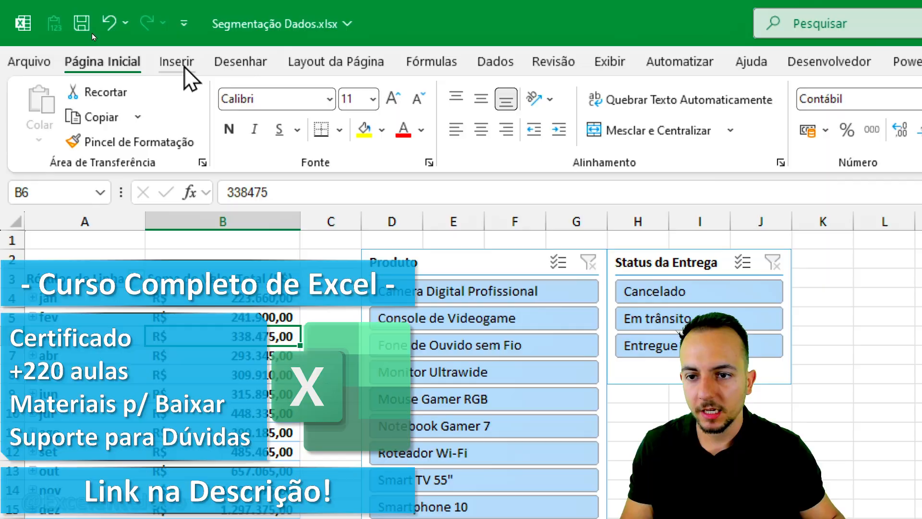
pyautogui.click(178, 62)
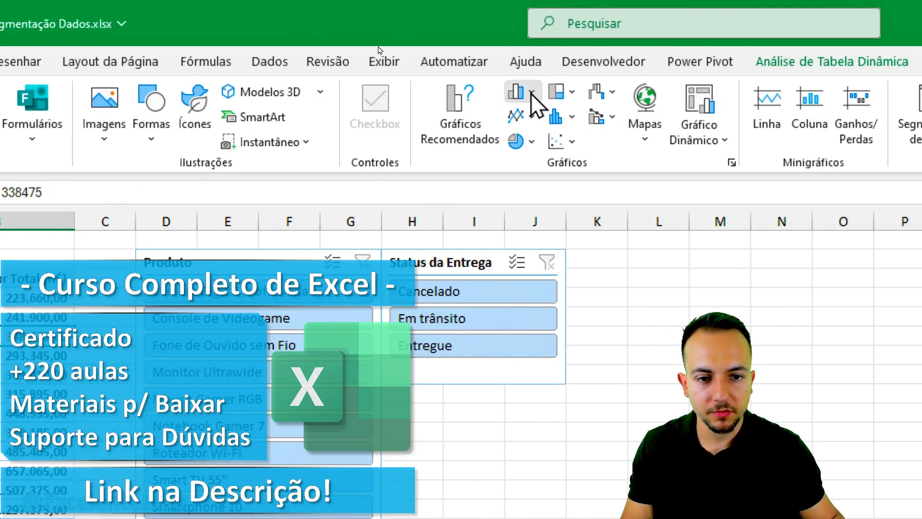
pyautogui.click(531, 92)
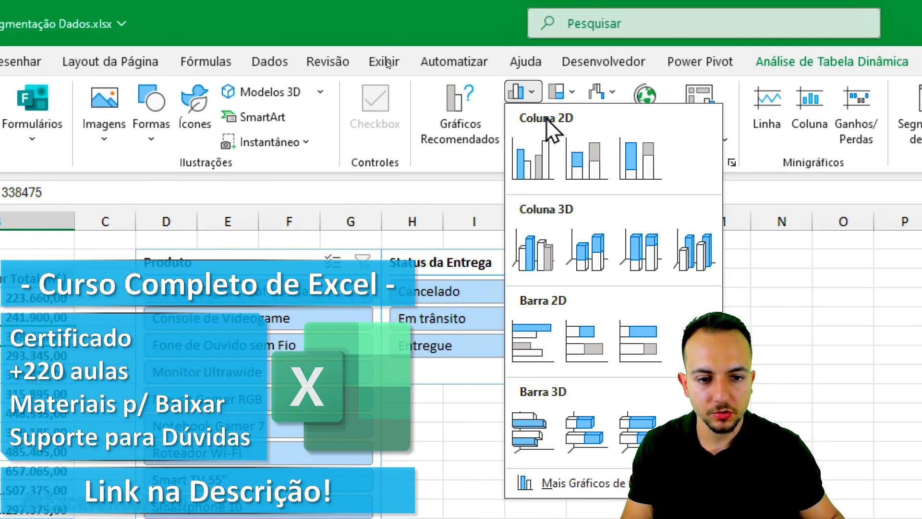
pyautogui.click(543, 161)
# Place the column chart below the pivot table and Produto slicer at about row 18 and widen it to span columns B to K
pyautogui.moveTo(470, 130); pyautogui.dragTo(289, 215)
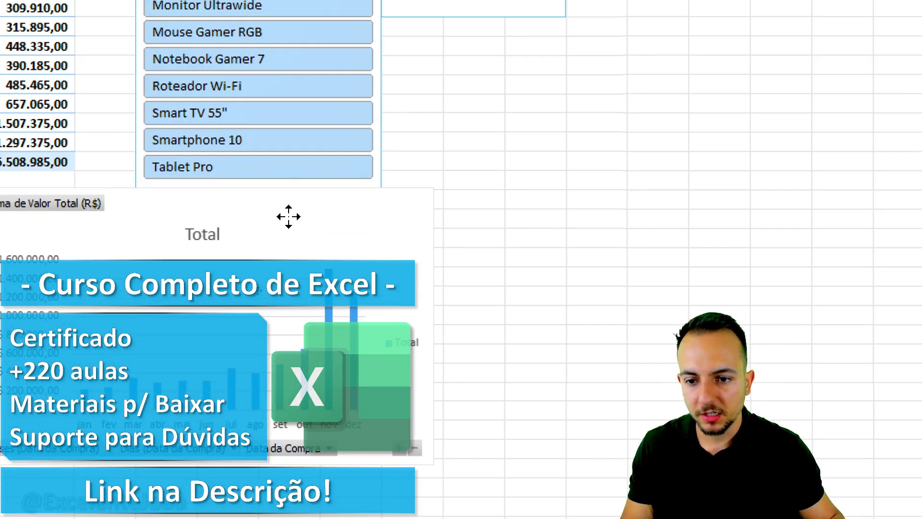
pyautogui.moveTo(580, 312); pyautogui.dragTo(767, 306)
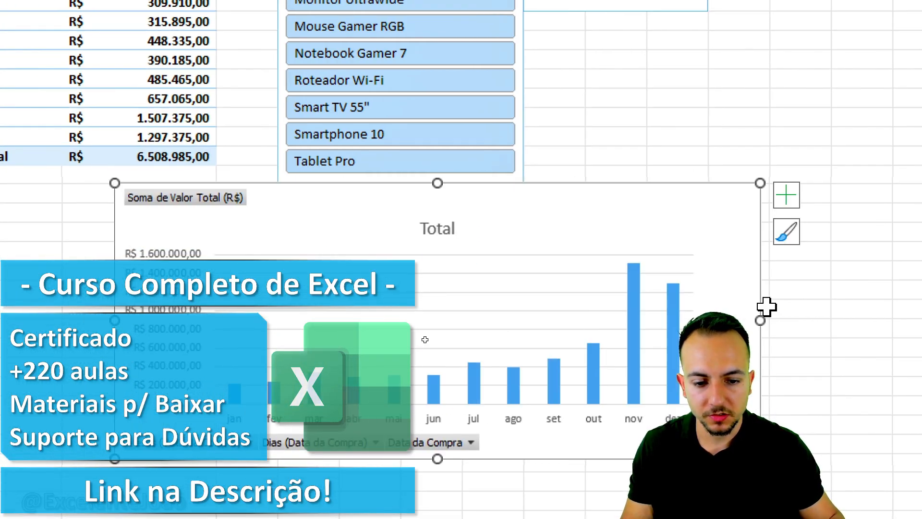
pyautogui.moveTo(606, 221); pyautogui.dragTo(597, 223)
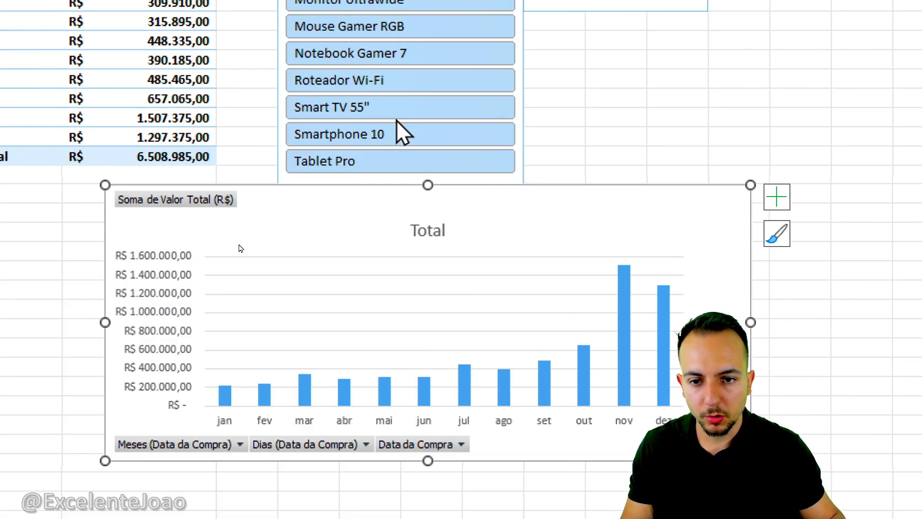
# Try single products such as Smart TV 55", Roteador Wi-Fi, Smartphone 10 and Tablet Pro on the column chart, and clear the Produto filter
pyautogui.click(393, 108)
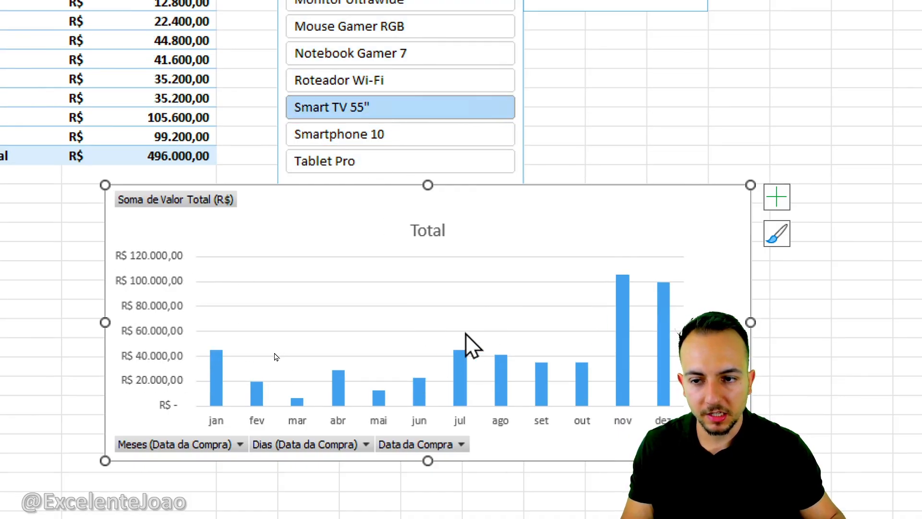
pyautogui.click(413, 88)
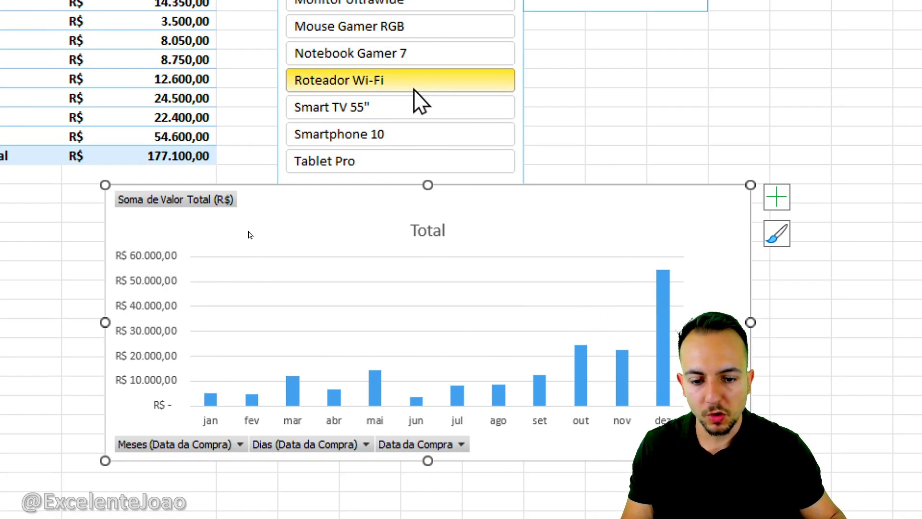
pyautogui.click(387, 128)
pyautogui.click(373, 157)
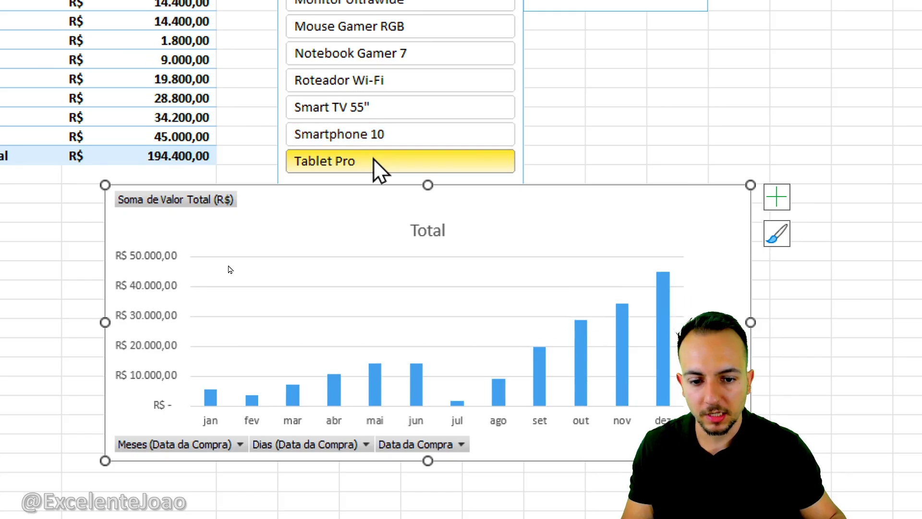
pyautogui.click(370, 133)
pyautogui.click(366, 109)
pyautogui.click(365, 82)
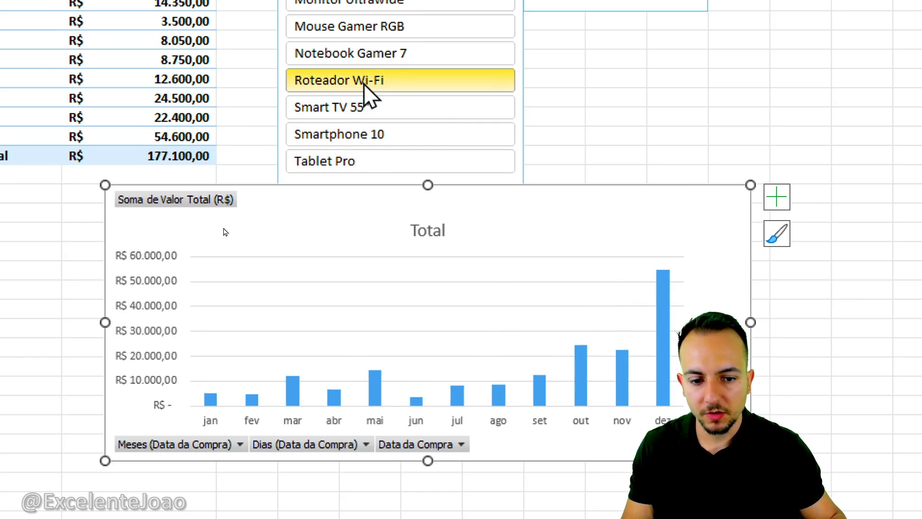
pyautogui.click(370, 61)
pyautogui.click(373, 81)
pyautogui.click(376, 111)
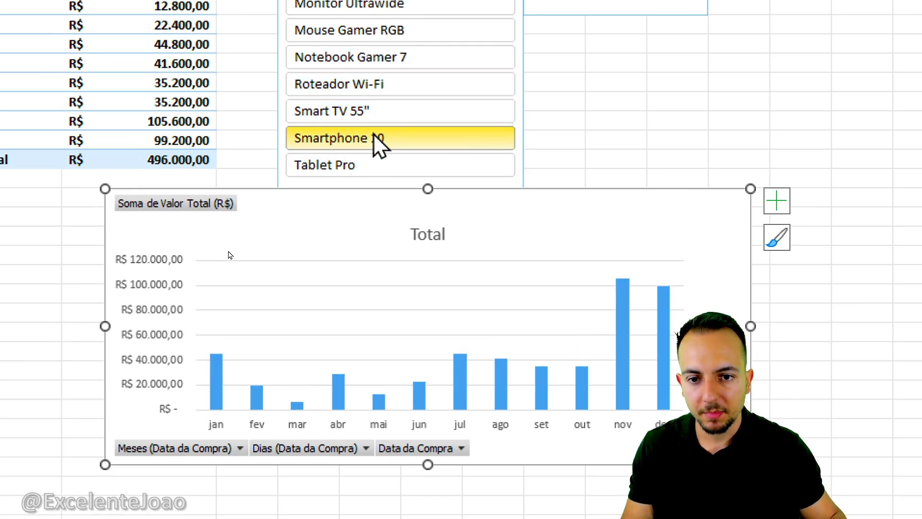
pyautogui.click(374, 137)
pyautogui.click(504, 69)
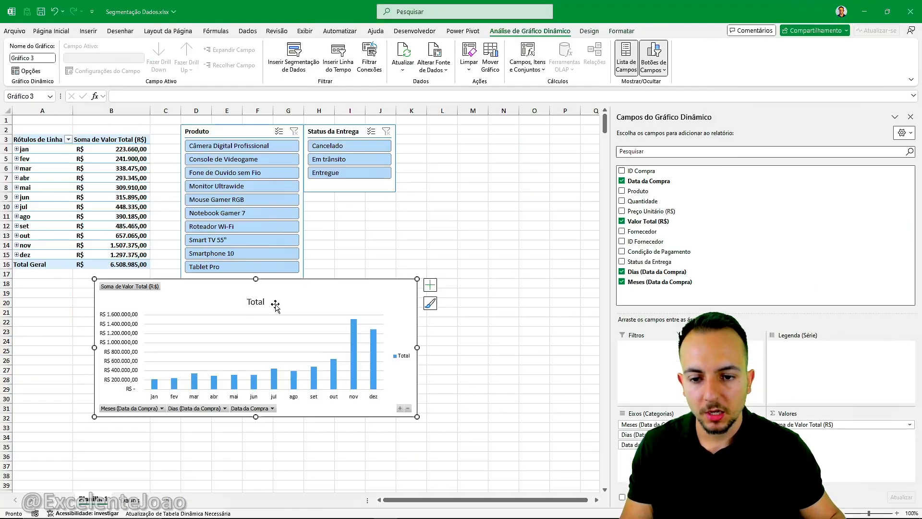
# Deselect the column chart and add a new blank worksheet to the workbook
pyautogui.press('Escape')
pyautogui.press('Escape')
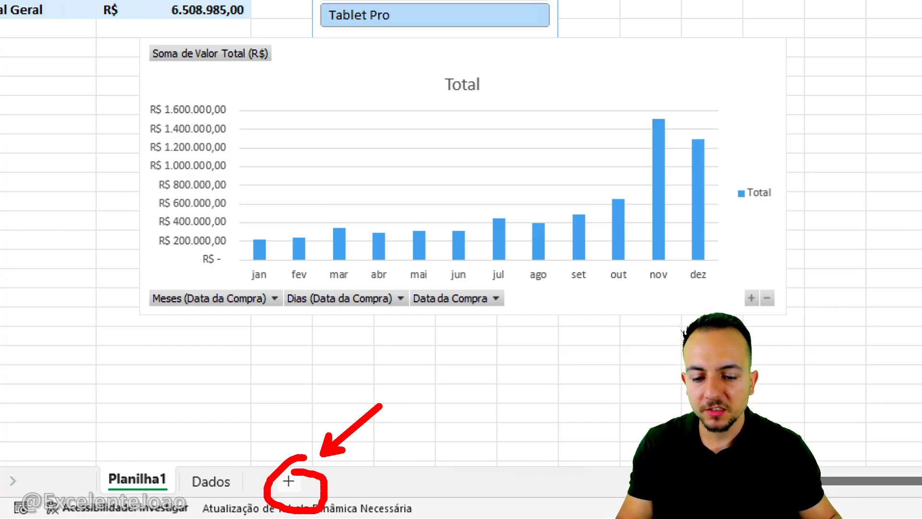
pyautogui.click(290, 482)
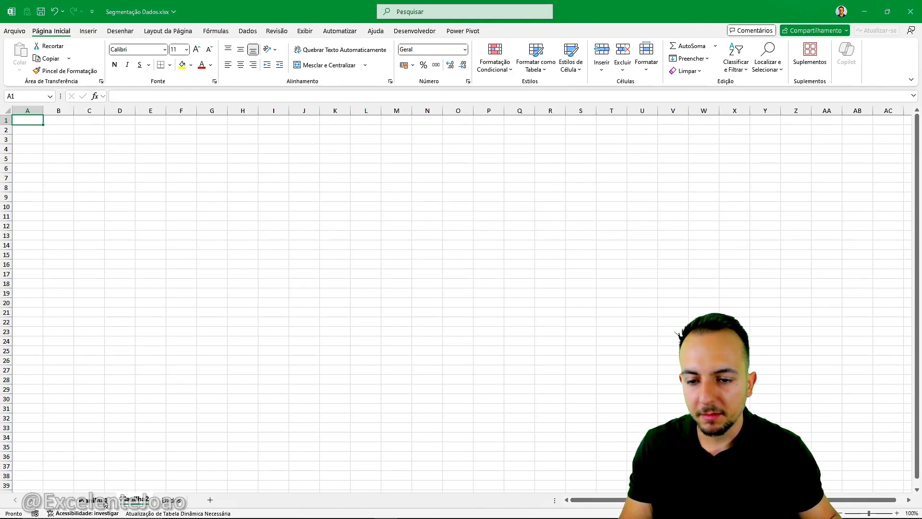
# Copy the monthly total column chart from Planilha1 and paste it at cell A1 of the new worksheet
pyautogui.click(144, 481)
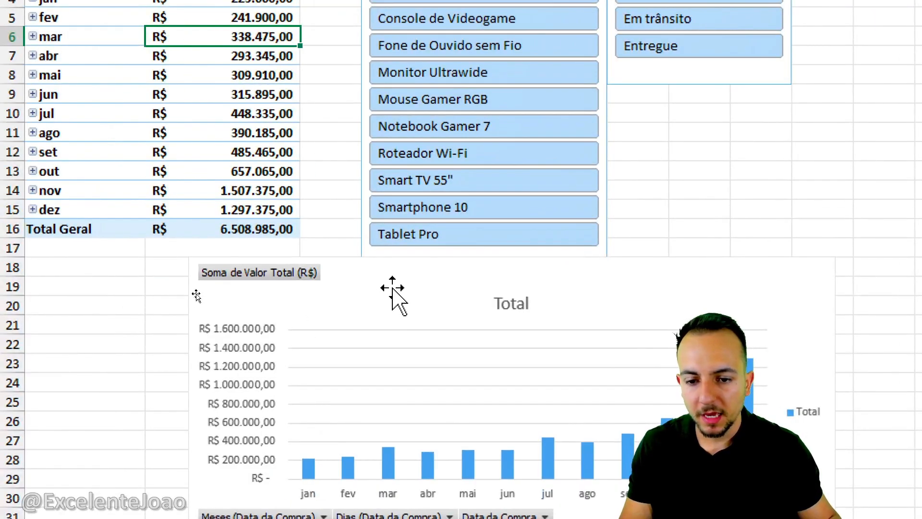
pyautogui.click(427, 282)
pyautogui.press('ctrl')
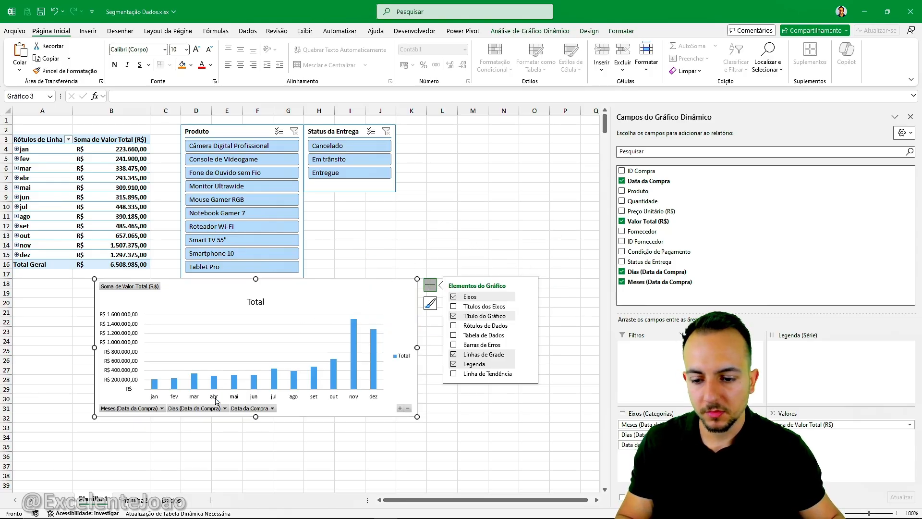
pyautogui.click(135, 500)
pyautogui.hotkey('ctrl', 'v')
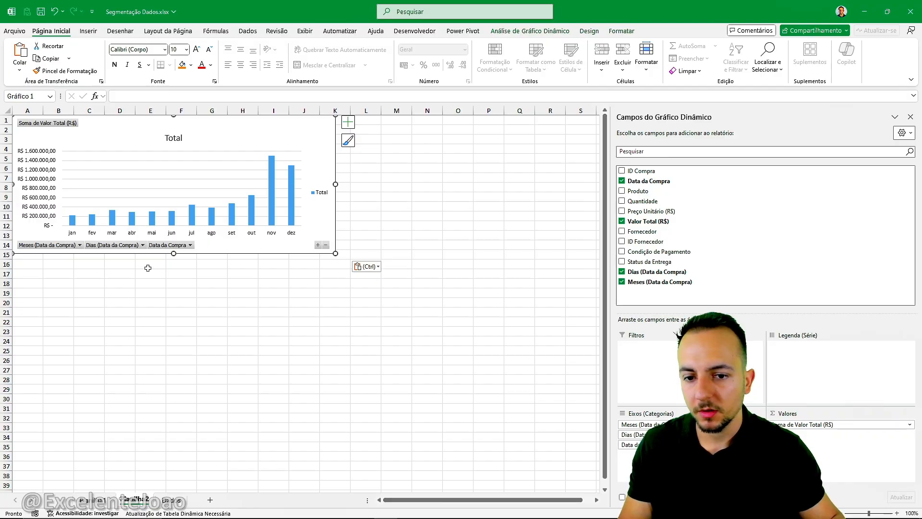
# Copy the Produto slicer from Planilha1 and paste it beside the chart on the new worksheet, starting at column L
pyautogui.click(93, 500)
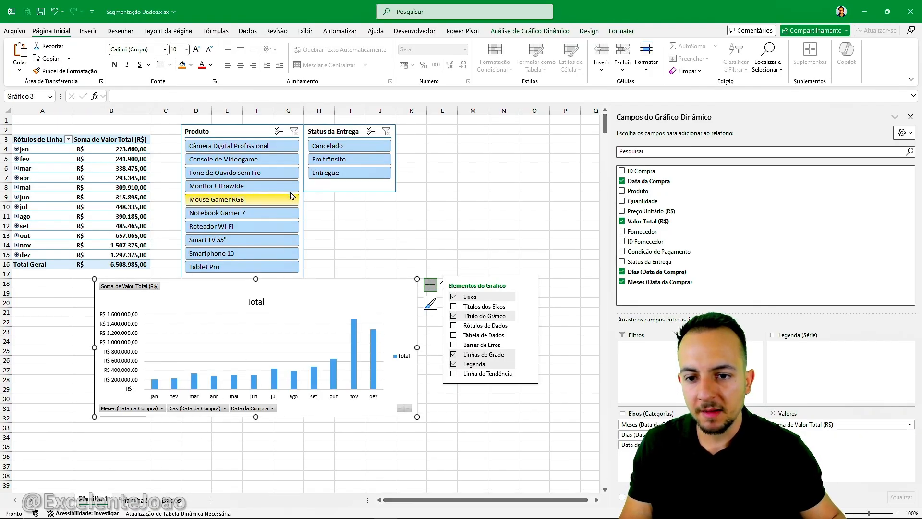
pyautogui.click(262, 131)
pyautogui.click(135, 500)
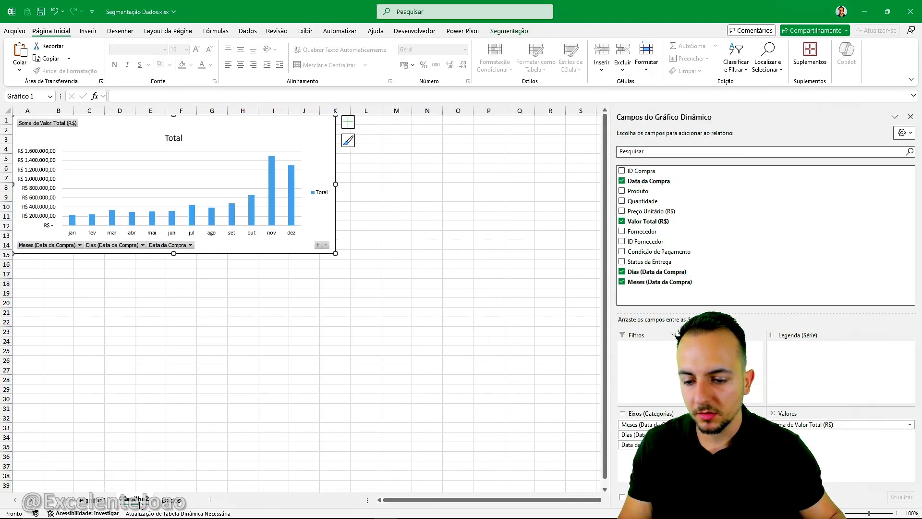
pyautogui.click(346, 121)
pyautogui.click(496, 140)
pyautogui.click(366, 123)
pyautogui.hotkey('ctrl', 'v')
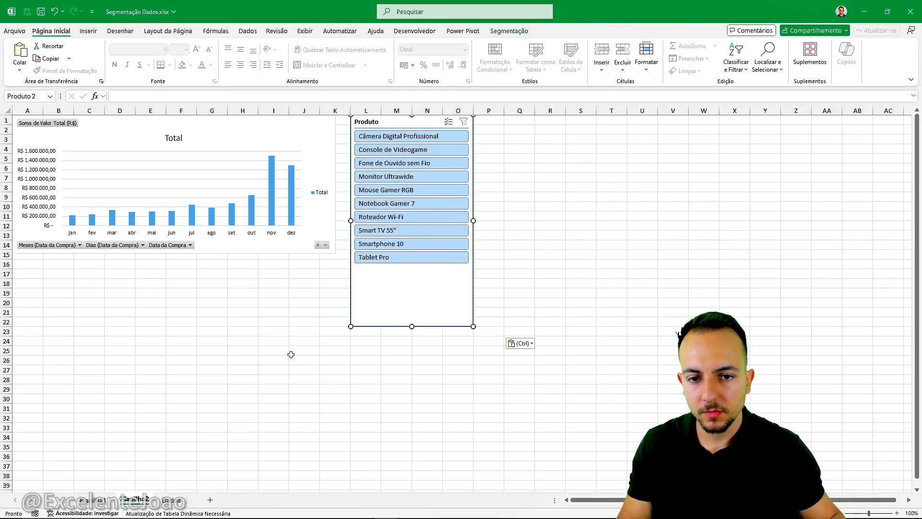
# Copy the Status da Entrega slicer from Planilha1 to the new worksheet and place it below the chart at about row 16, columns G to J
pyautogui.click(105, 500)
pyautogui.click(357, 188)
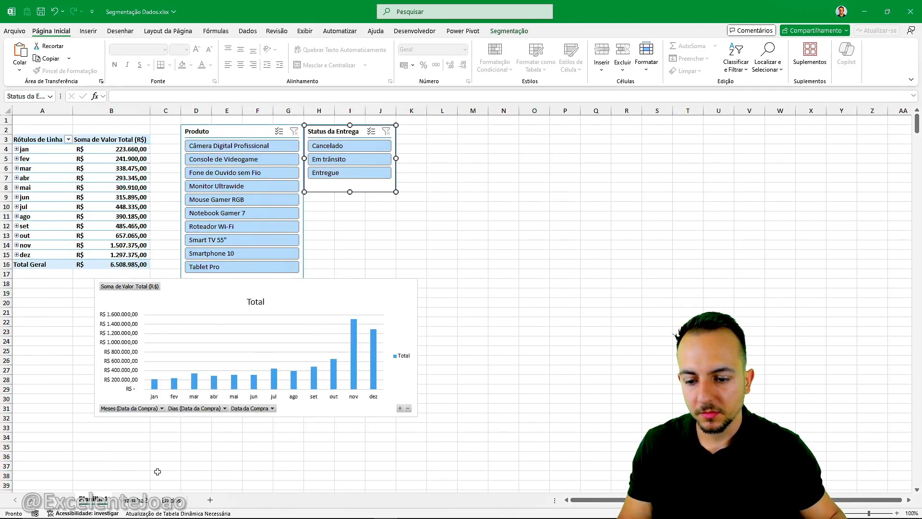
pyautogui.hotkey('ctrl', 'c')
pyautogui.click(135, 500)
pyautogui.click(181, 302)
pyautogui.hotkey('ctrl', 'v')
pyautogui.moveTo(204, 296); pyautogui.dragTo(258, 261)
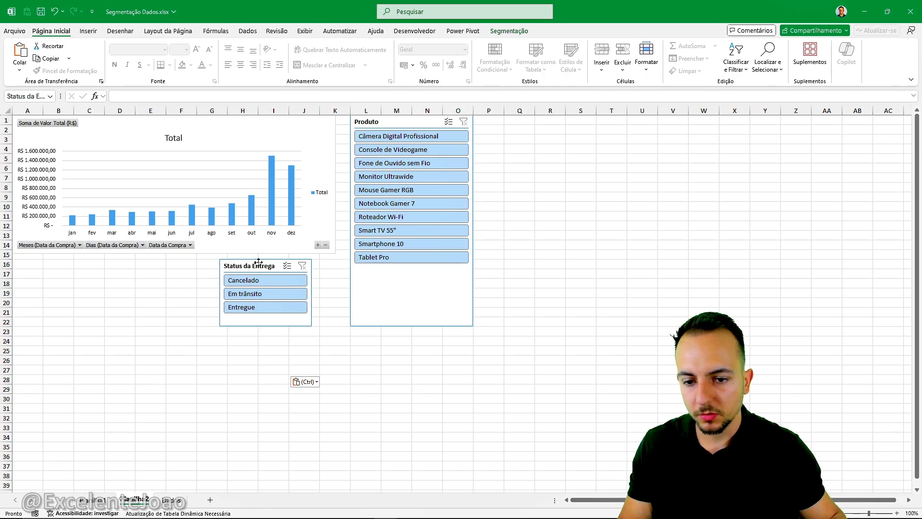
pyautogui.click(181, 274)
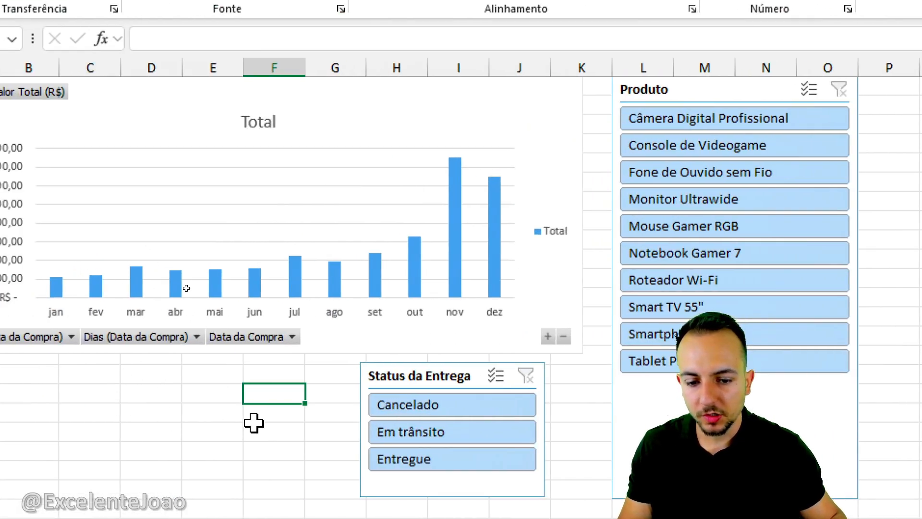
# Try the delivery statuses Em trânsito and Entregue on the copied column chart, and filter it to Cancelado
pyautogui.click(420, 432)
pyautogui.click(431, 459)
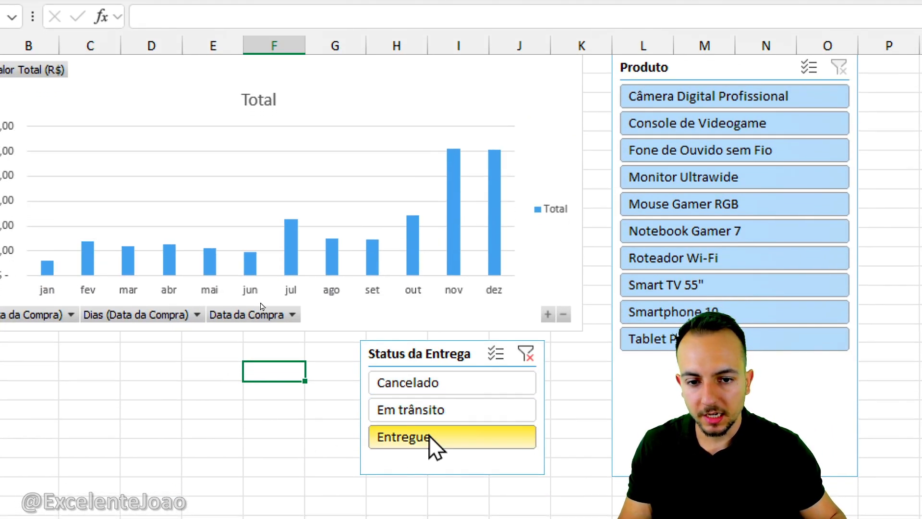
pyautogui.click(435, 387)
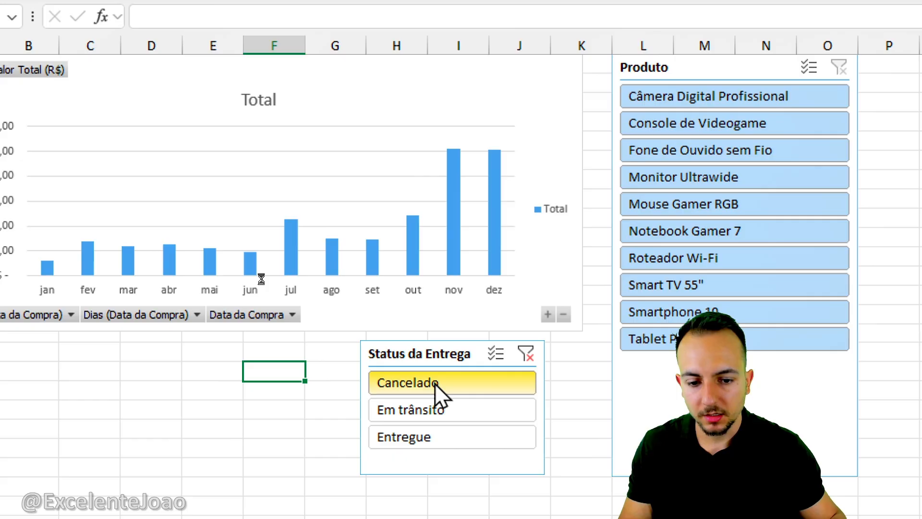
# Filter the Cancelado chart by single products in turn, such as Mouse Gamer RGB, Tablet Pro, Câmera Digital Profissional and Roteador Wi-Fi, ending on Smart TV 55"
pyautogui.click(710, 203)
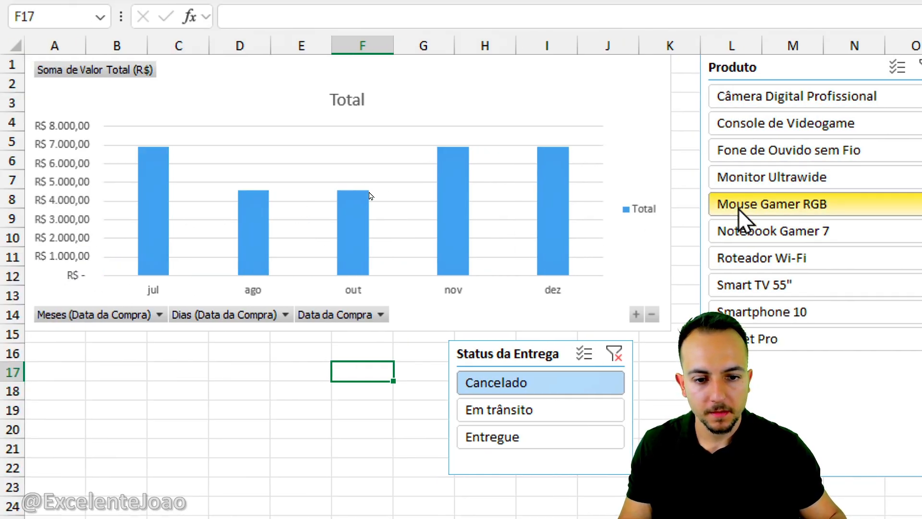
pyautogui.click(740, 231)
pyautogui.click(742, 257)
pyautogui.click(744, 285)
pyautogui.click(749, 339)
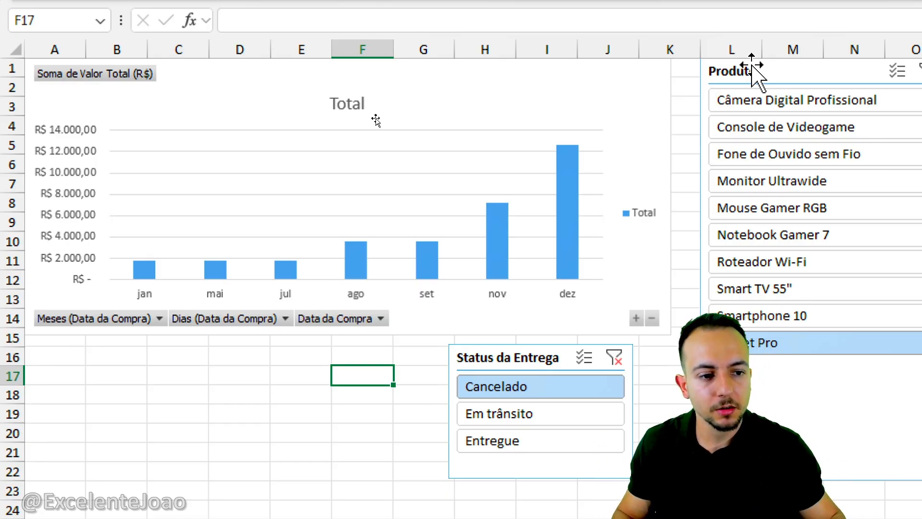
pyautogui.click(742, 155)
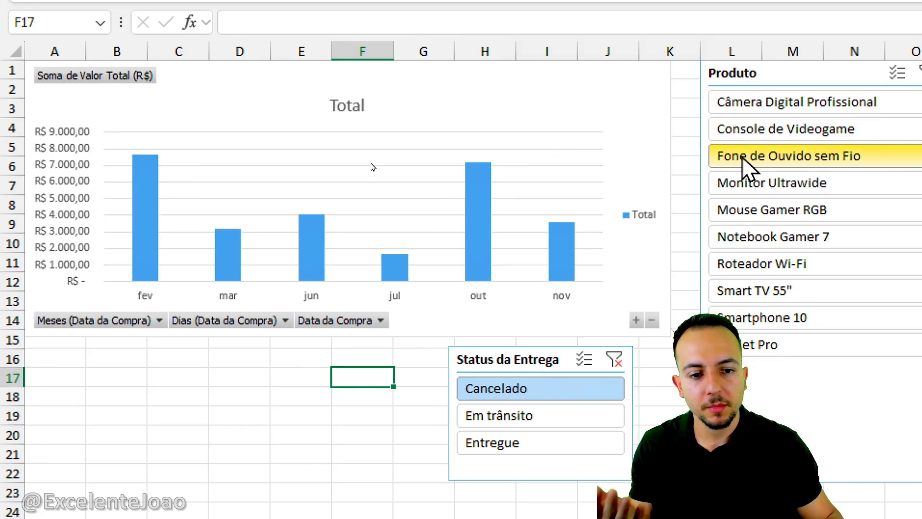
pyautogui.click(774, 181)
pyautogui.click(794, 129)
pyautogui.click(779, 107)
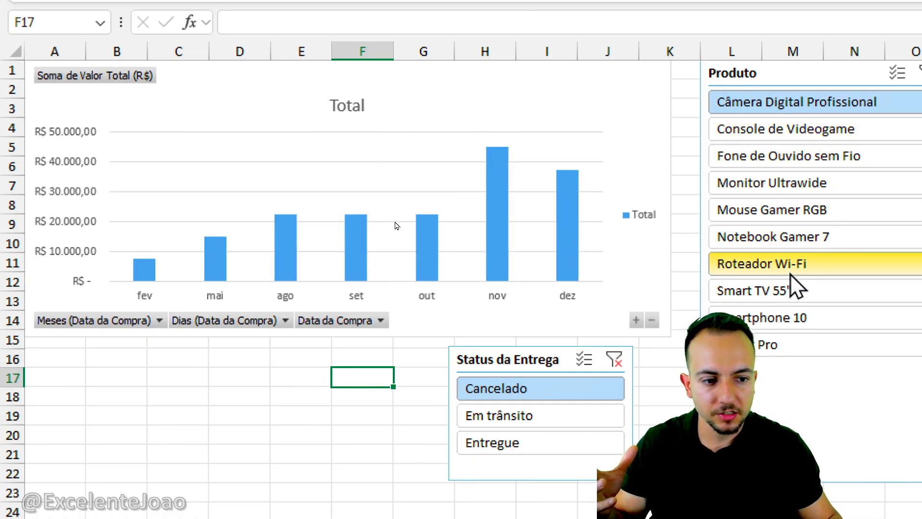
pyautogui.click(759, 261)
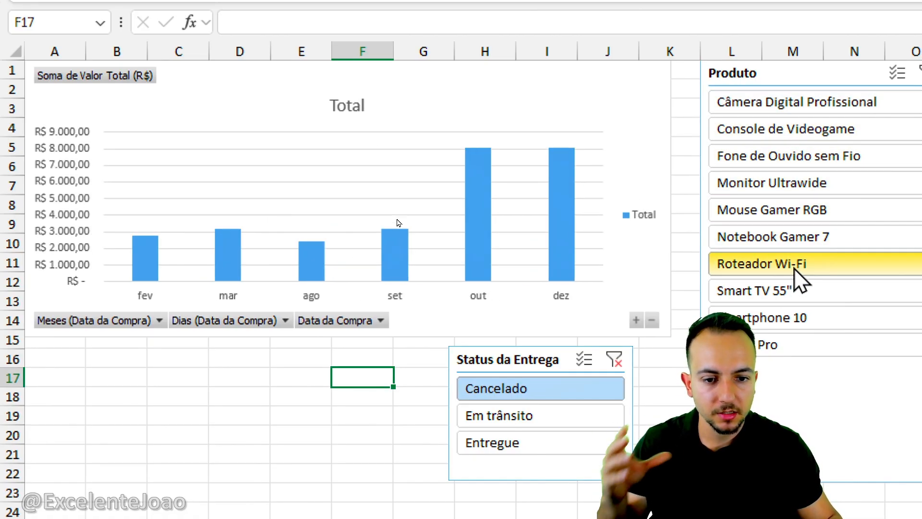
pyautogui.click(771, 295)
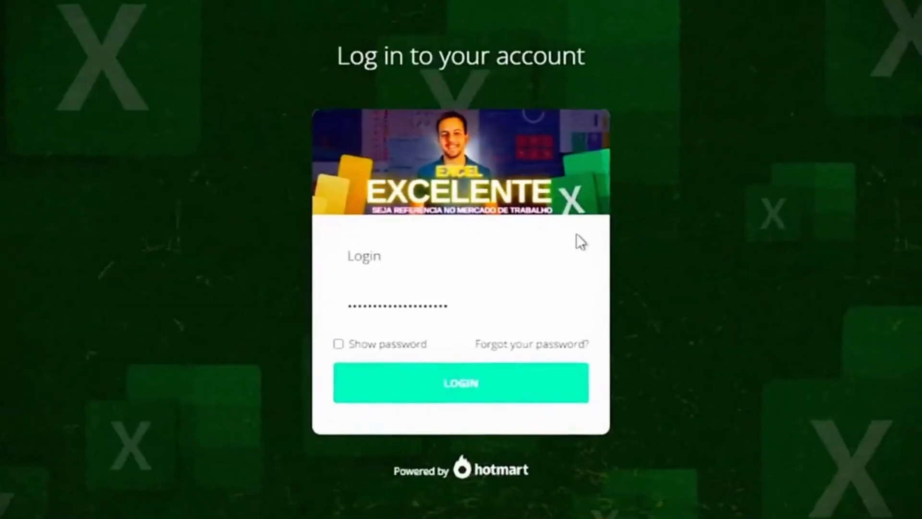
# Switch to the Excel Excelente course site, log in, and open the lesson Dica#30 Macro5 Salvando Macros
pyautogui.click(467, 402)
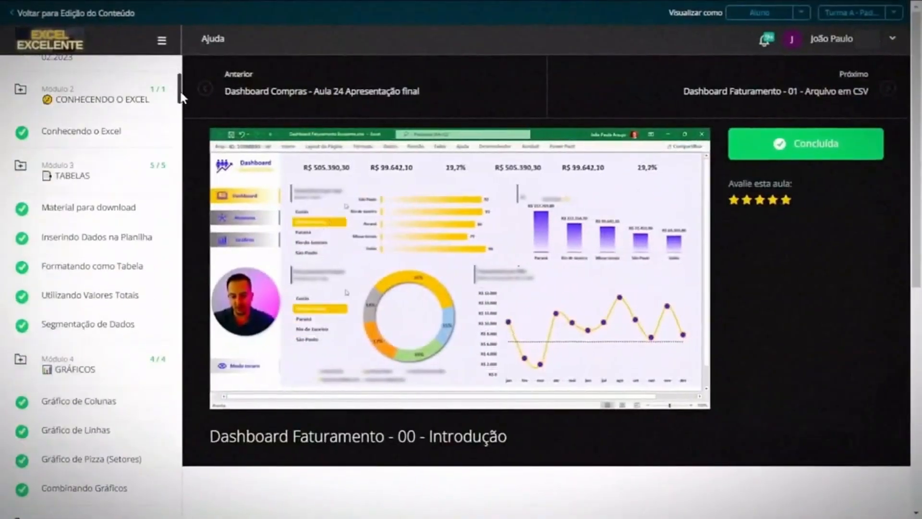
pyautogui.moveTo(181, 86); pyautogui.dragTo(177, 317)
pyautogui.click(91, 141)
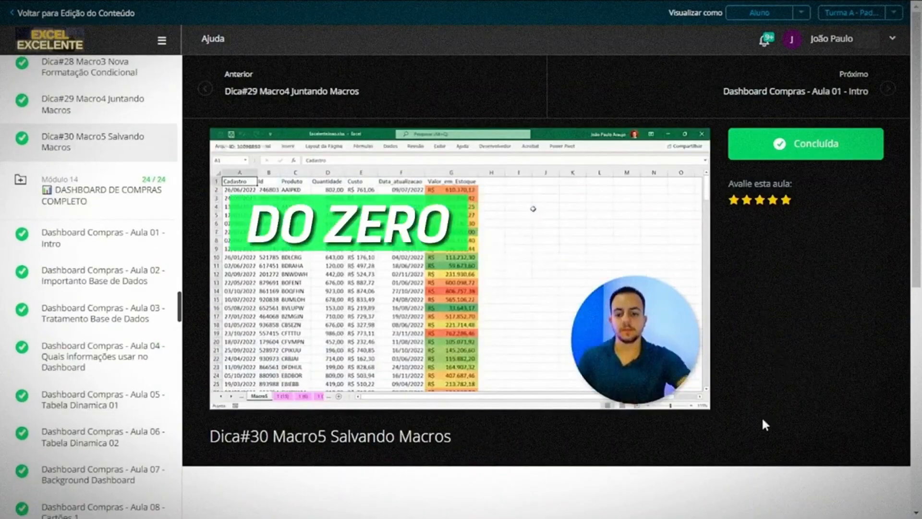